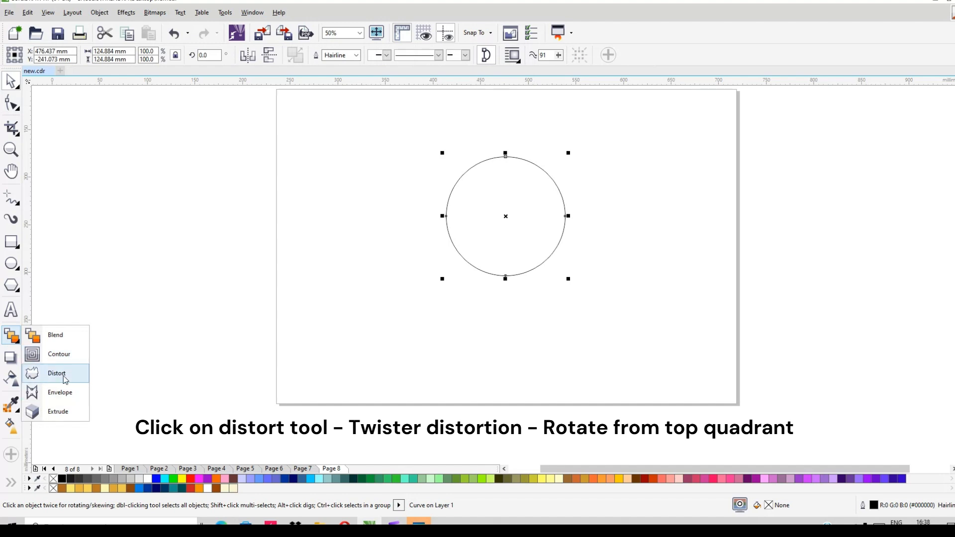
- Distort the circle with a twister distortion centred on its top quadrant, using one full rotation plus 332 degrees, to form a spiral
left_click(63, 374)
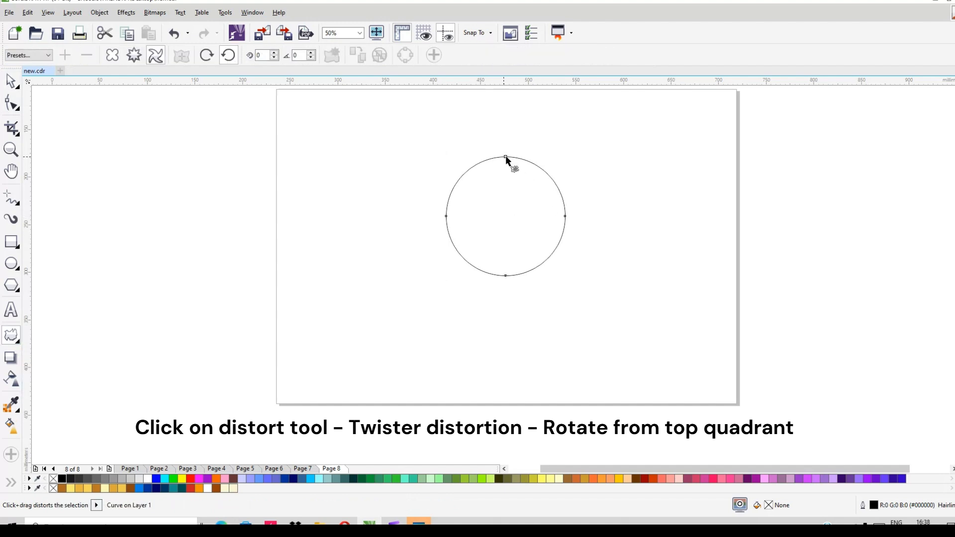
mouse_move(506, 156)
left_mouse_down()
mouse_move(499, 172)
mouse_move(521, 197)
mouse_move(546, 189)
mouse_move(558, 171)
mouse_move(492, 140)
mouse_move(452, 160)
mouse_move(493, 196)
mouse_move(544, 158)
mouse_move(509, 127)
mouse_move(486, 152)
mouse_move(505, 172)
left_mouse_up()
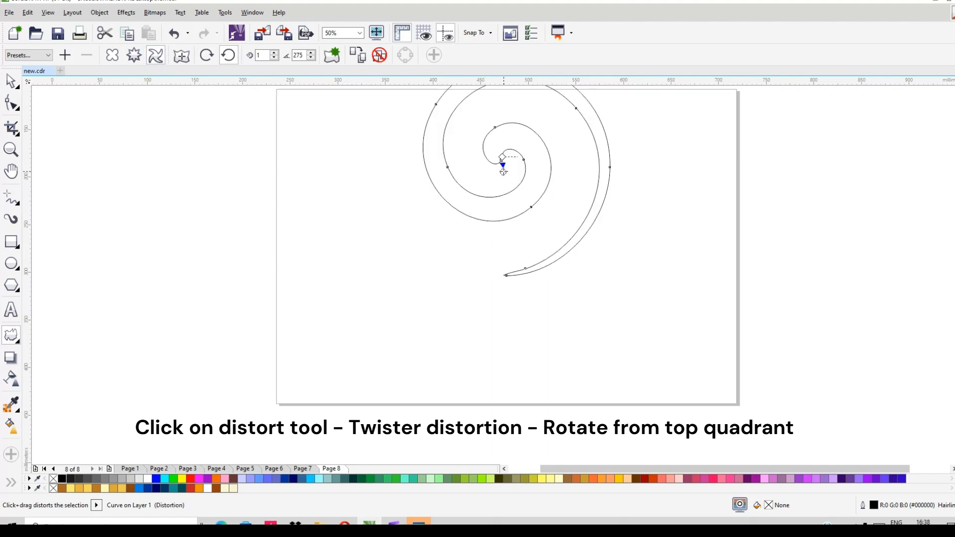
left_click_drag(504, 176, 532, 181)
key("space")
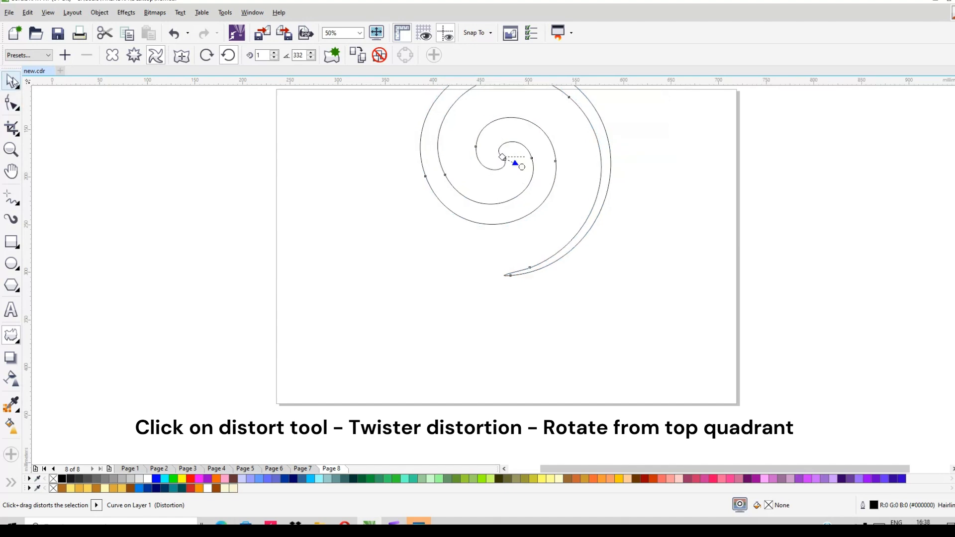
- Scale the spiral down to about 99 by 112 mm within the page and fill it black
scroll(496, 213, "down", 1)
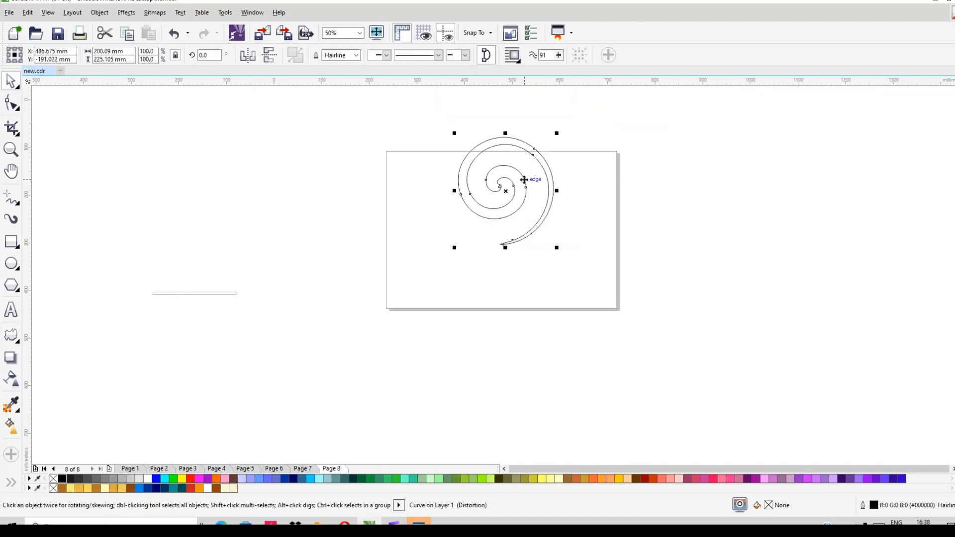
left_click_drag(515, 194, 481, 235)
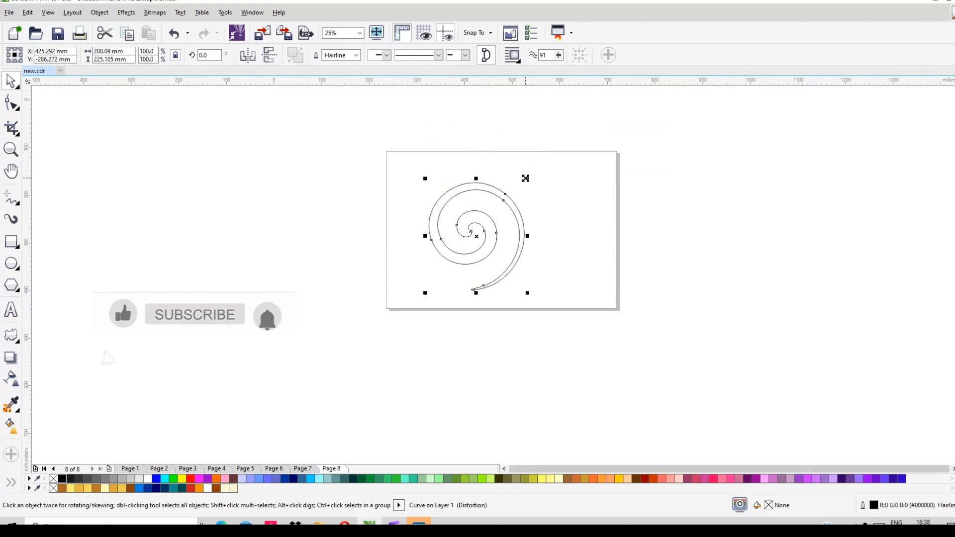
left_click_drag(526, 178, 486, 245)
scroll(485, 245, "up", 3)
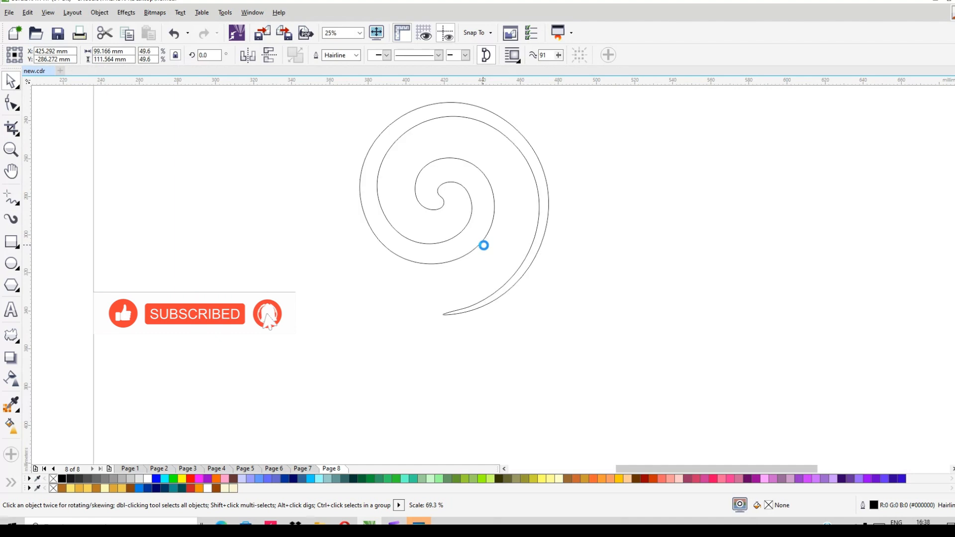
left_click_drag(469, 188, 448, 275)
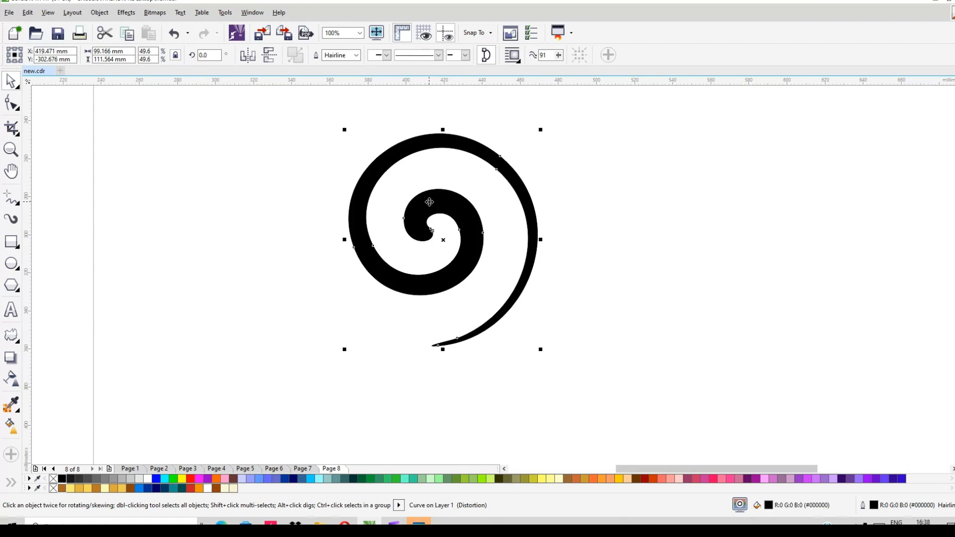
- Add a one-step outside contour with a 5 mm offset to the black spiral
scroll(429, 201, "up", 1)
scroll(439, 262, "down", 1)
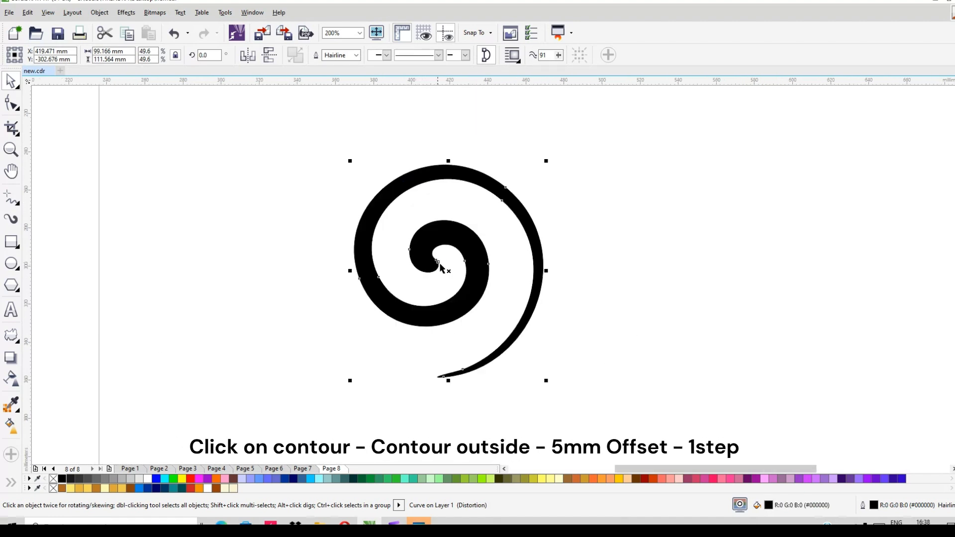
left_click(18, 346)
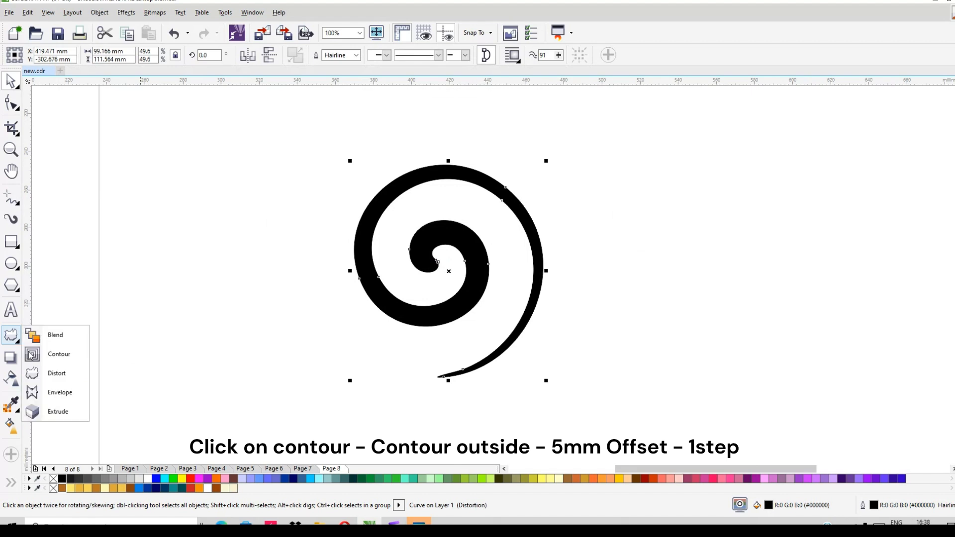
left_click(57, 357)
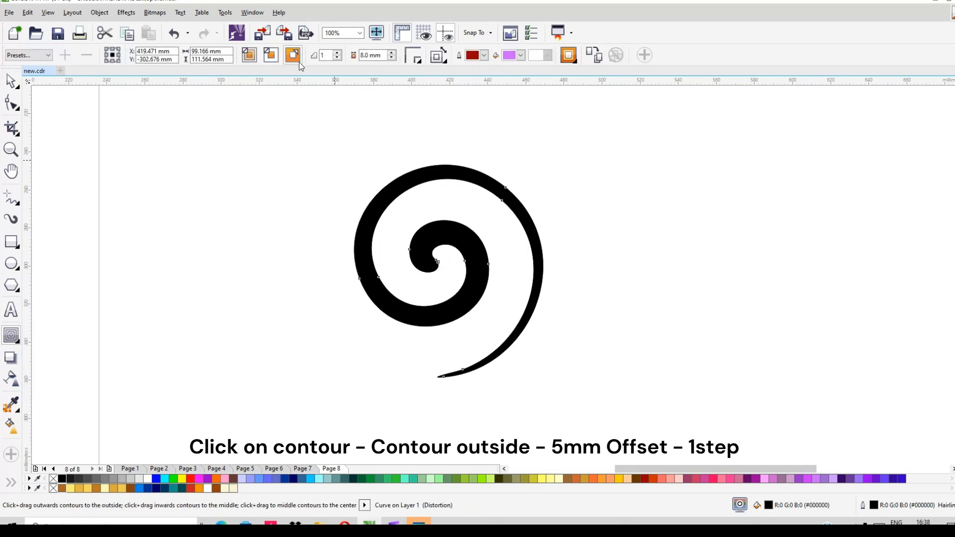
left_click(294, 55)
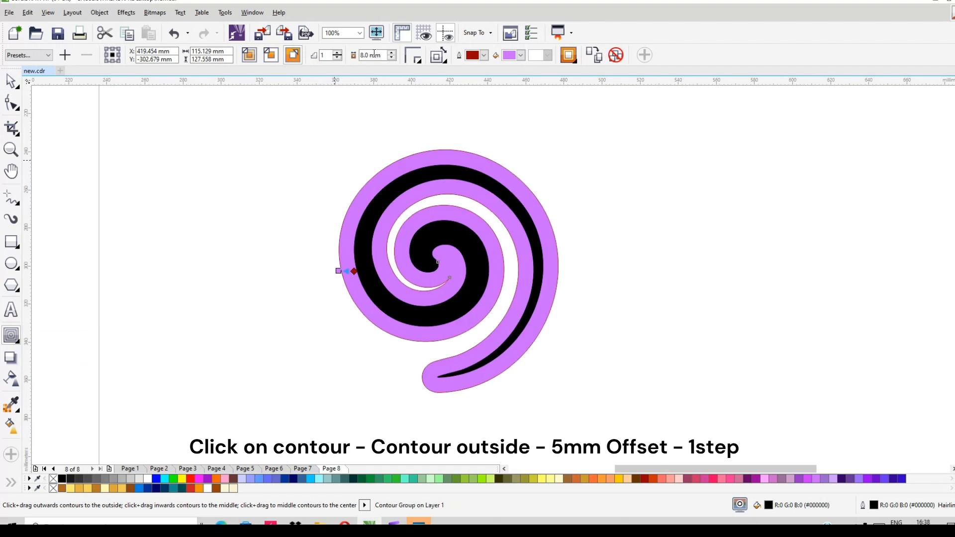
key("Tab")
type("5")
key("Return")
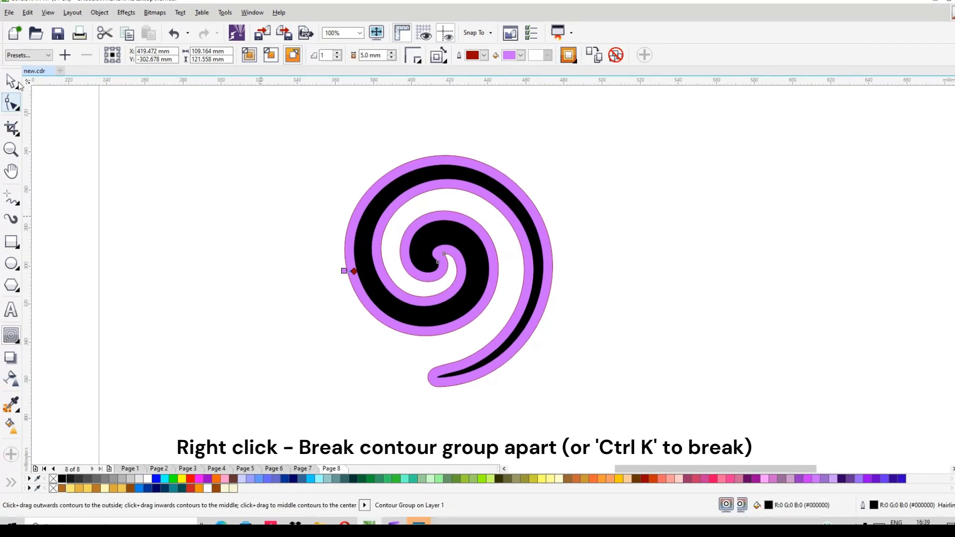
- Break the contour group apart and select the purple outer shape separately
key("space")
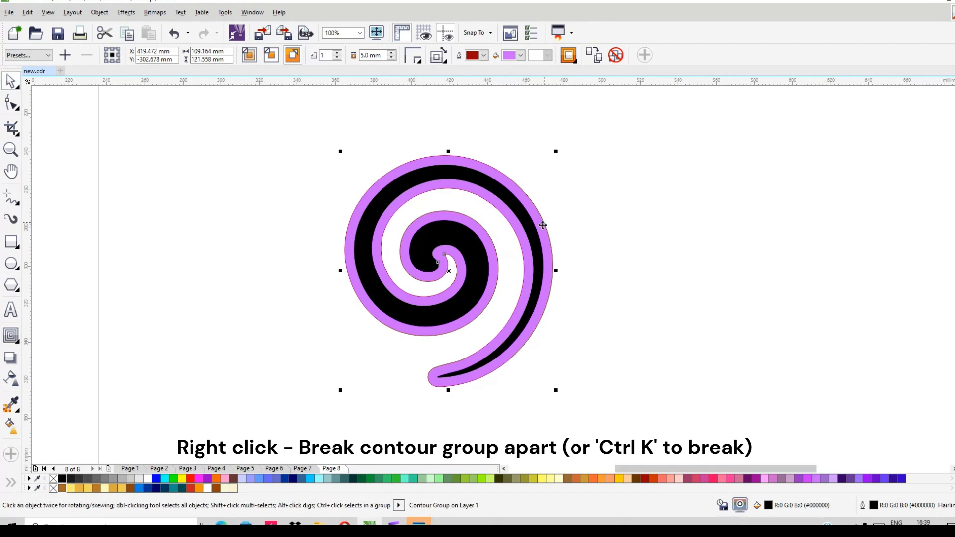
right_click(543, 227)
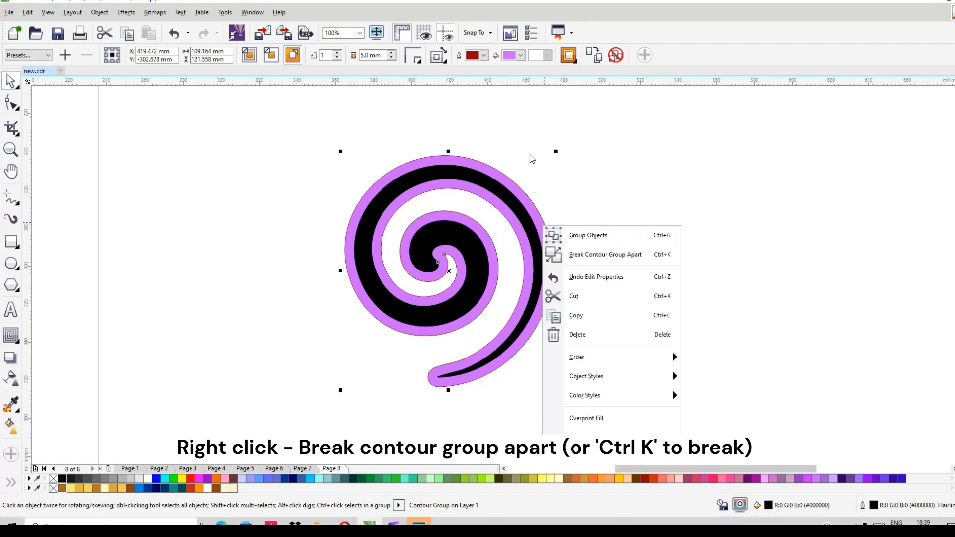
left_click(581, 255)
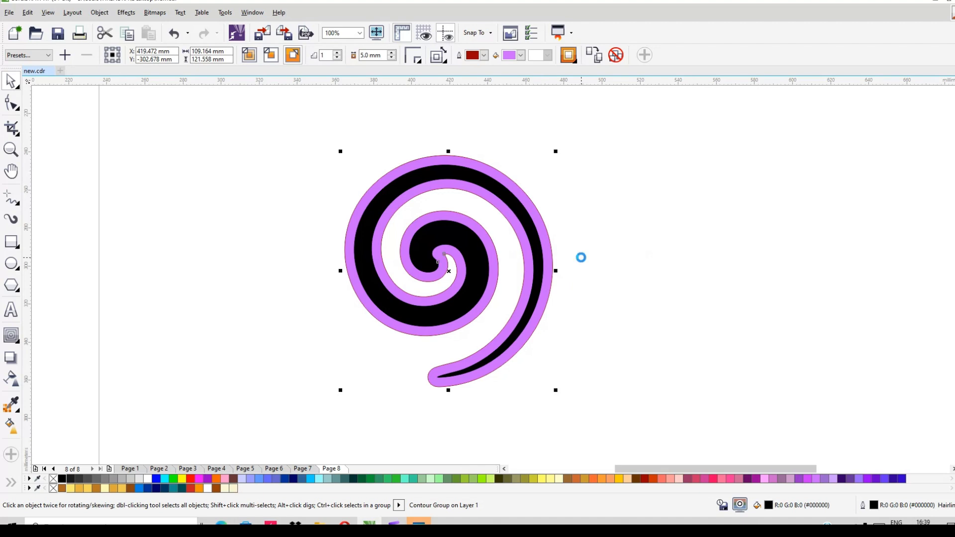
left_click(602, 239)
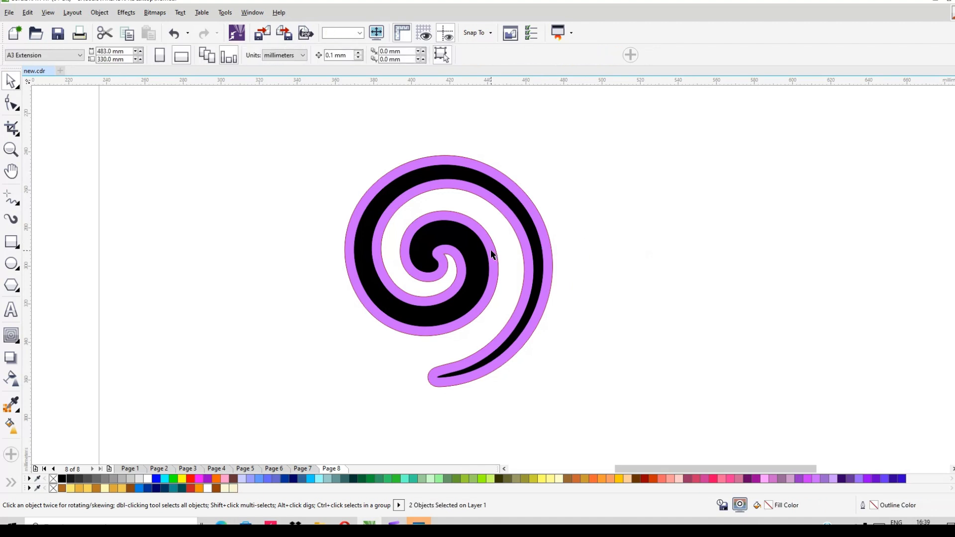
left_click(491, 250)
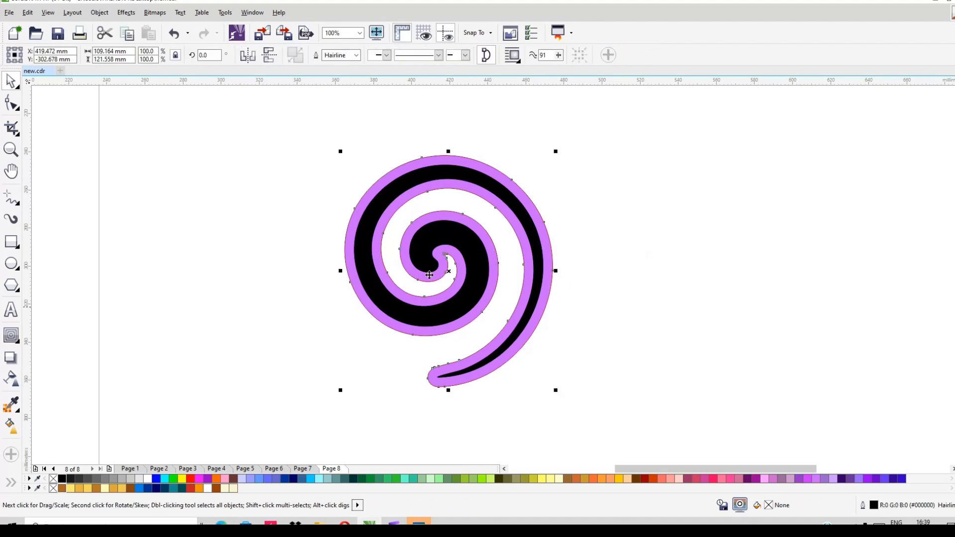
- Draw a circle about 4 mm in diameter, fill it black and place it on the purple shape's edge near the spiral's inner end
scroll(431, 273, "up", 2)
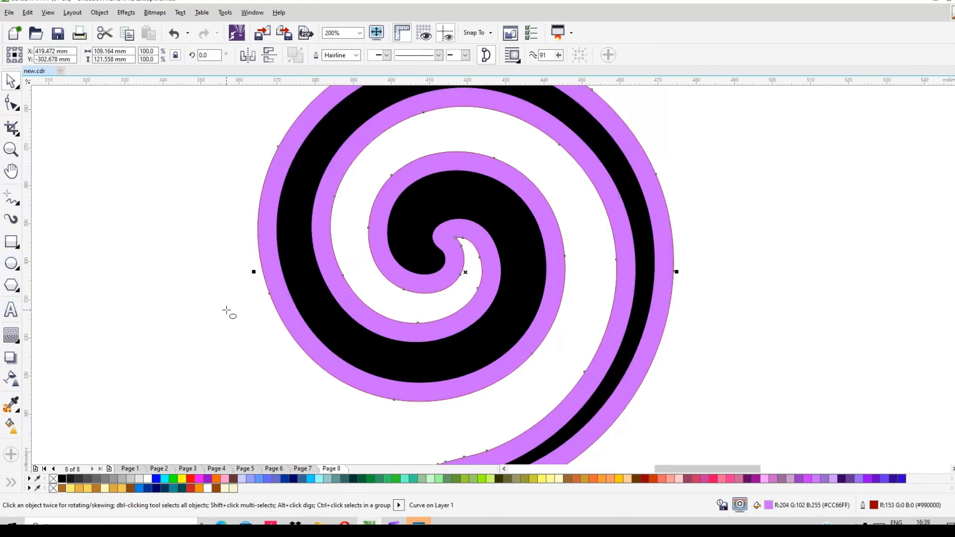
left_click_drag(227, 311, 241, 325)
key("space")
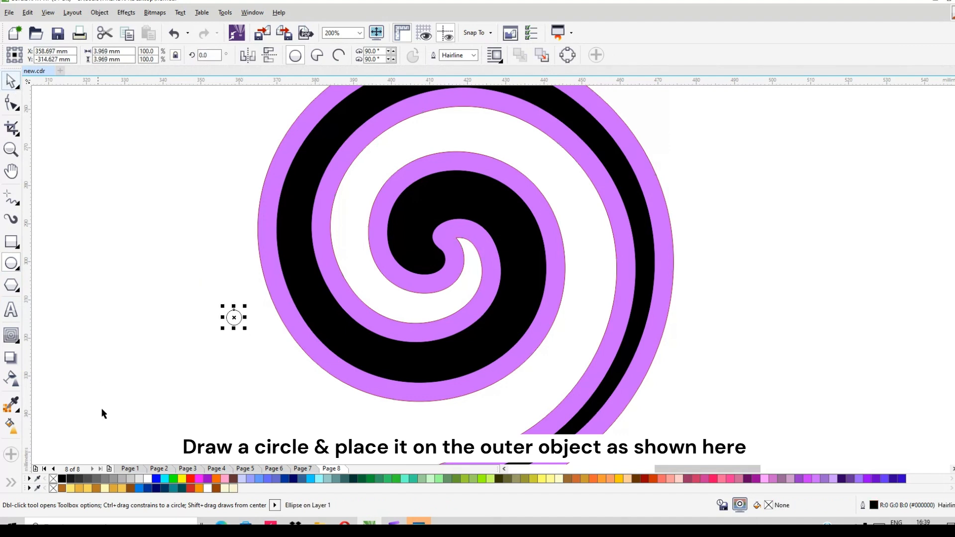
left_click(61, 479)
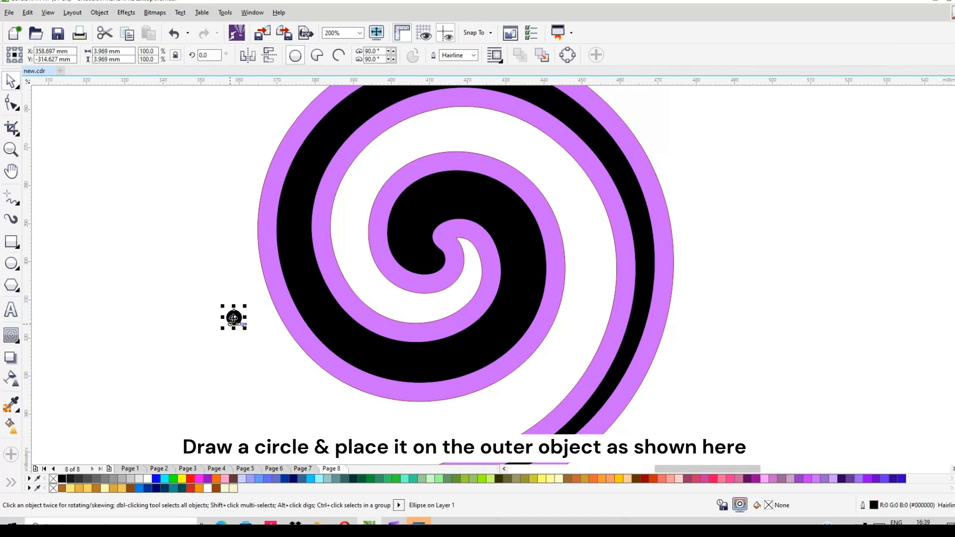
left_click_drag(233, 318, 423, 292)
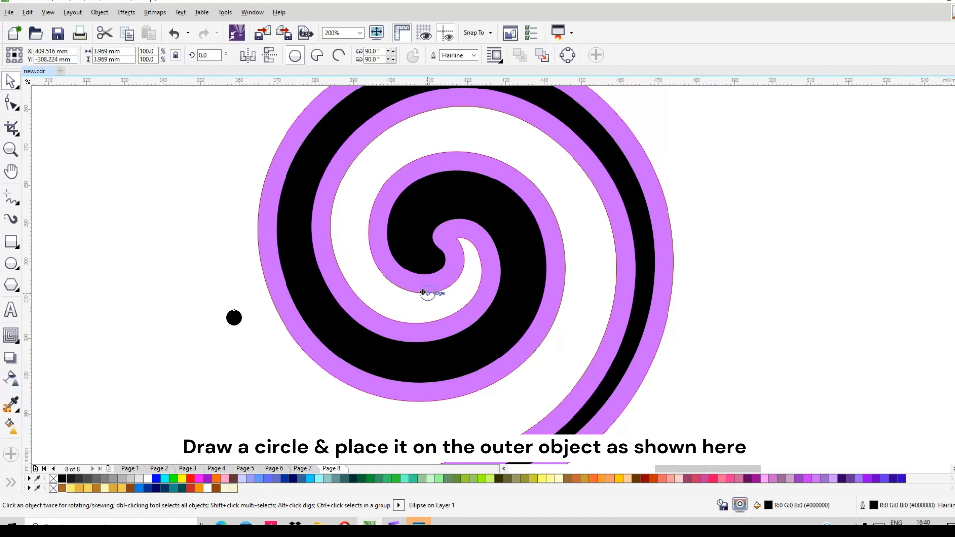
- Copy the small black circle onto the purple shape's outer upper-right edge and enlarge the copy to about 5.8 mm
left_click_drag(423, 292, 642, 149)
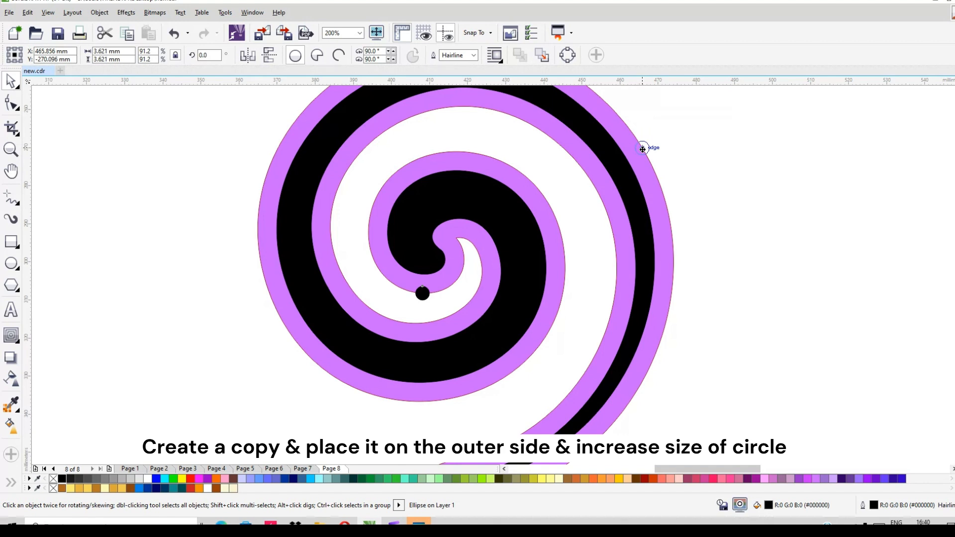
left_click_drag(643, 149, 657, 131)
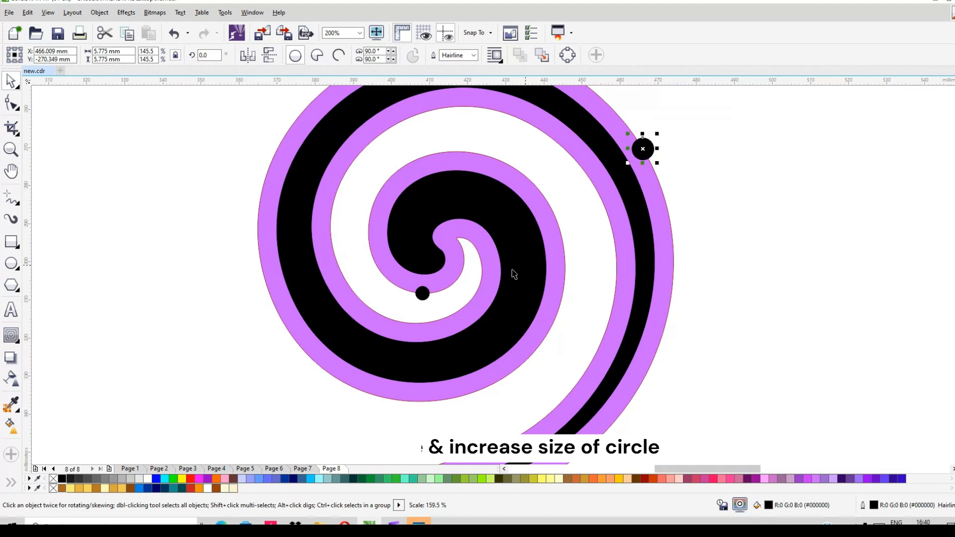
- Blend the small inner circle into the larger outer circle with 28 steps
scroll(512, 273, "down", 1)
scroll(576, 182, "up", 1)
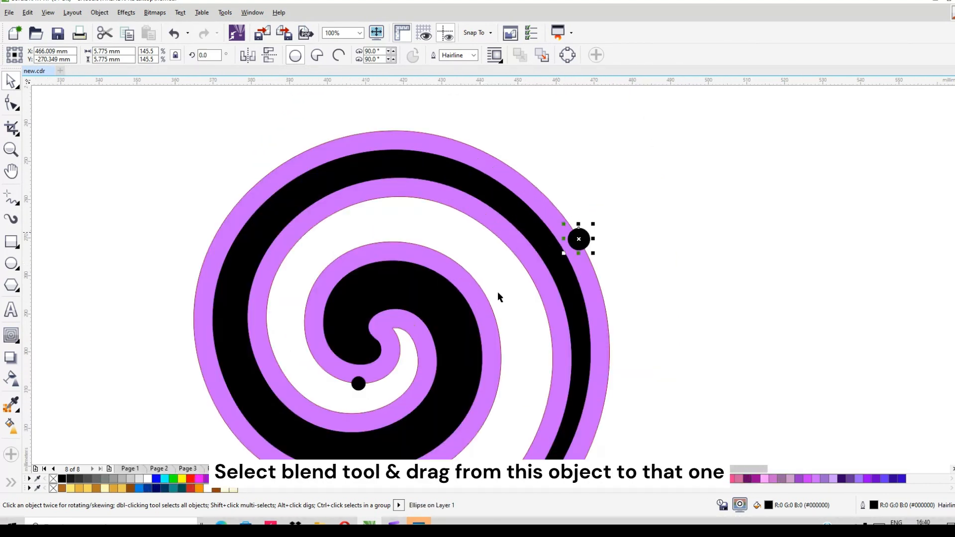
left_click(18, 343)
left_click(55, 333)
left_click_drag(362, 388, 576, 244)
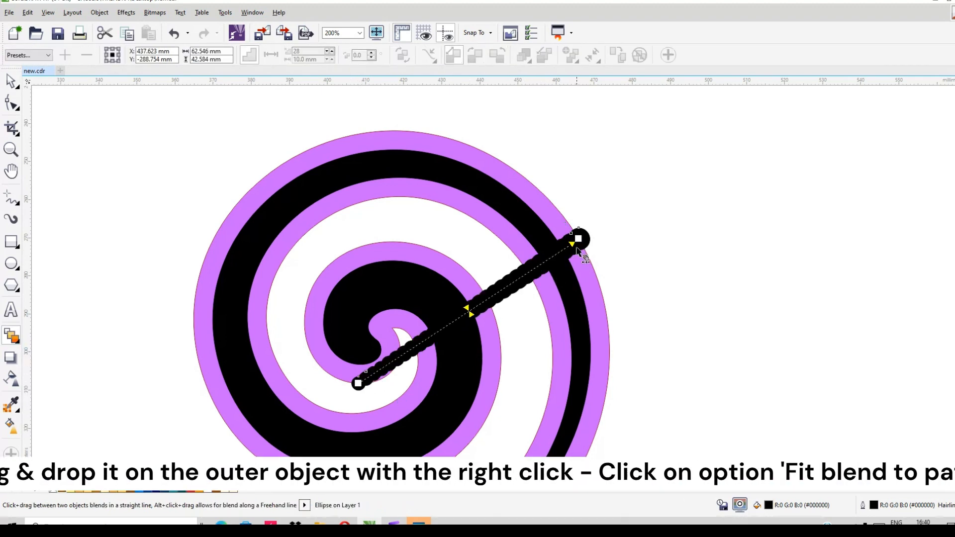
- Fit the blend of circles to the purple spiral's outline as its path
key("space")
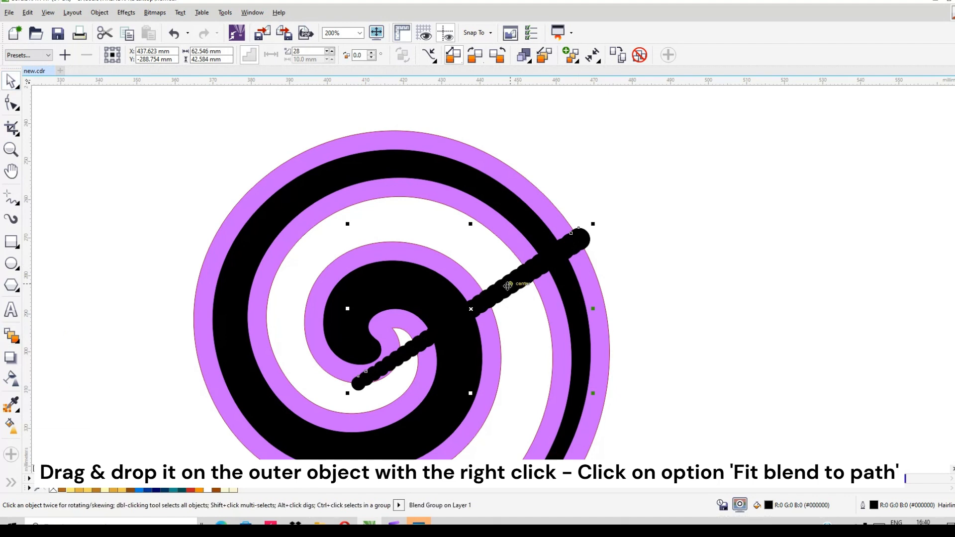
left_click_drag(508, 286, 483, 151)
left_click(533, 288)
- Create a horizontally mirrored copy of the black spiral beside the original's right edge
scroll(416, 160, "down", 1)
left_click(418, 166)
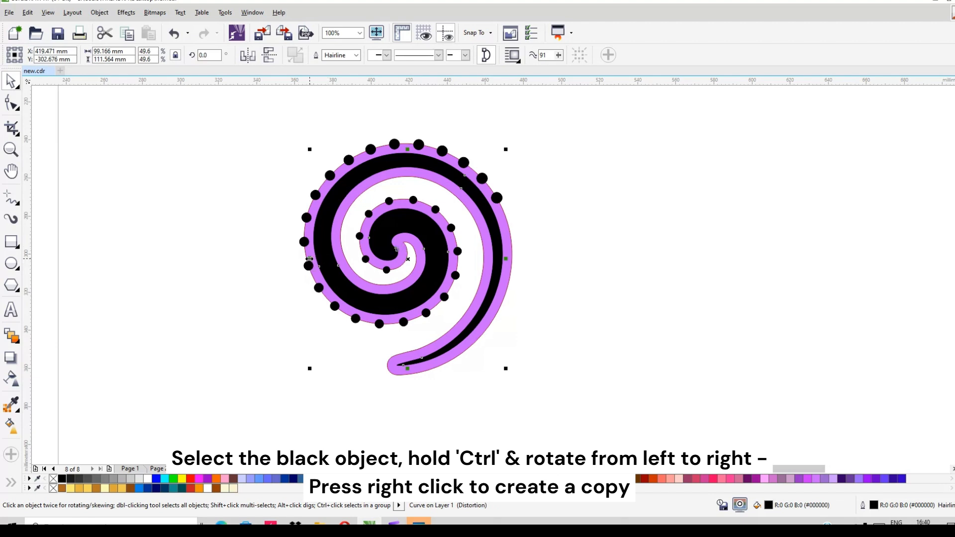
left_click_drag(309, 259, 563, 262)
right_click(563, 263)
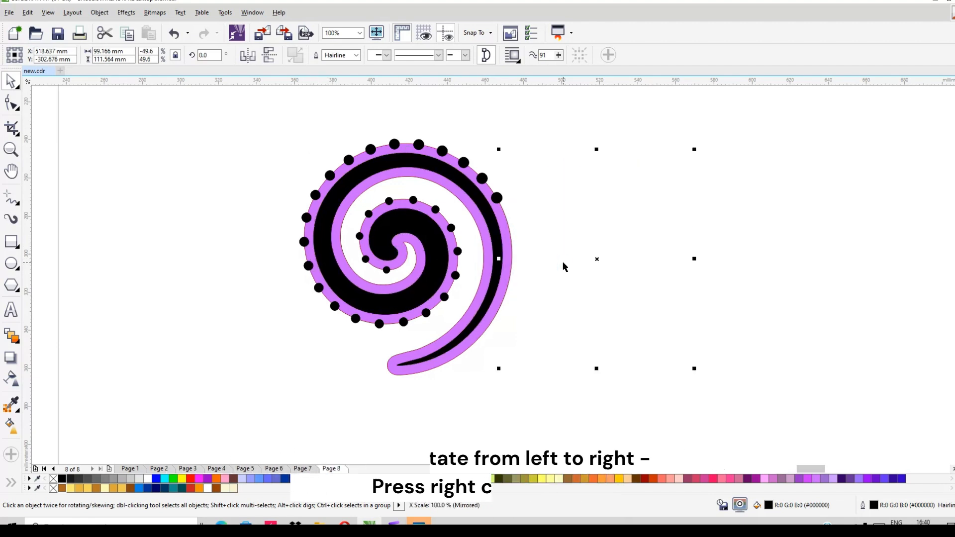
key("Escape")
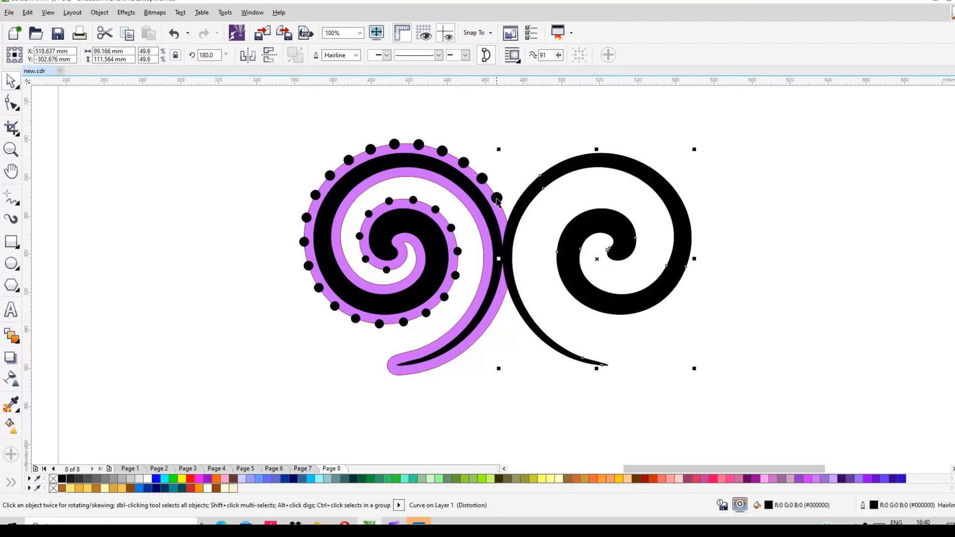
- Increase the number of steps in the blend along the purple spiral to 30
scroll(496, 203, "up", 2)
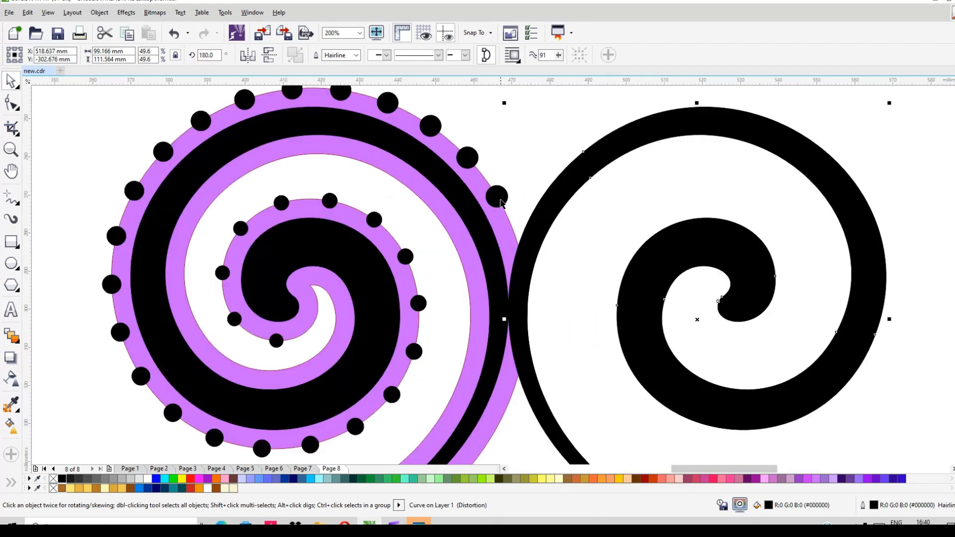
left_click(499, 200)
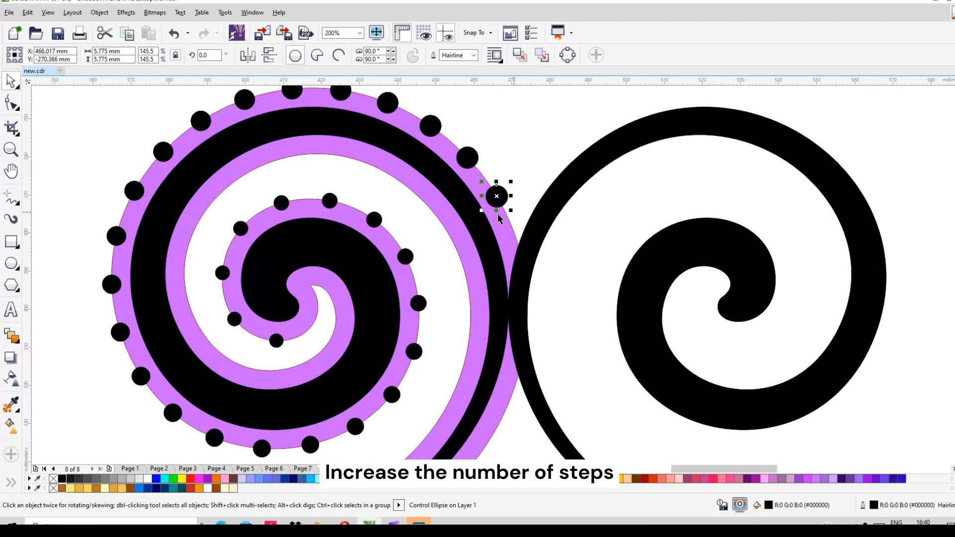
left_click(241, 232)
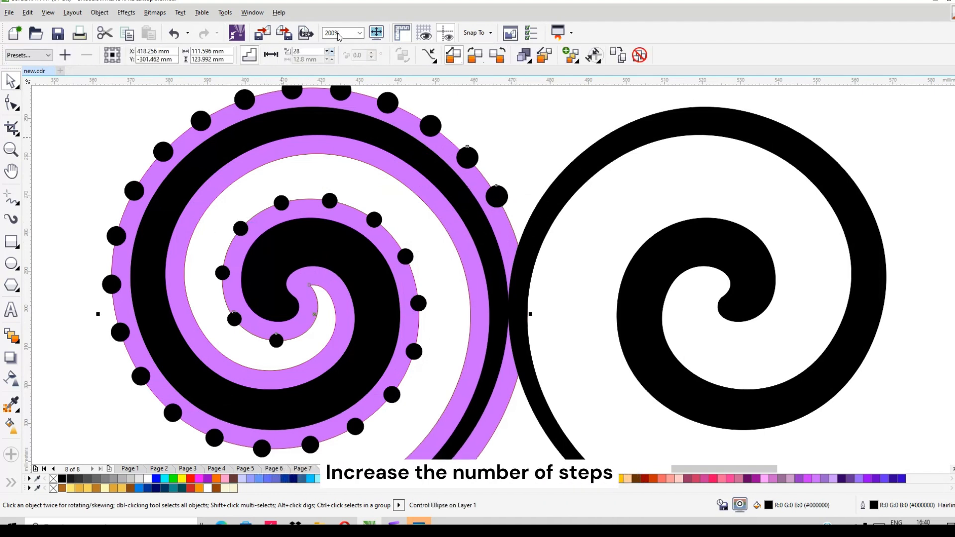
left_click(333, 50)
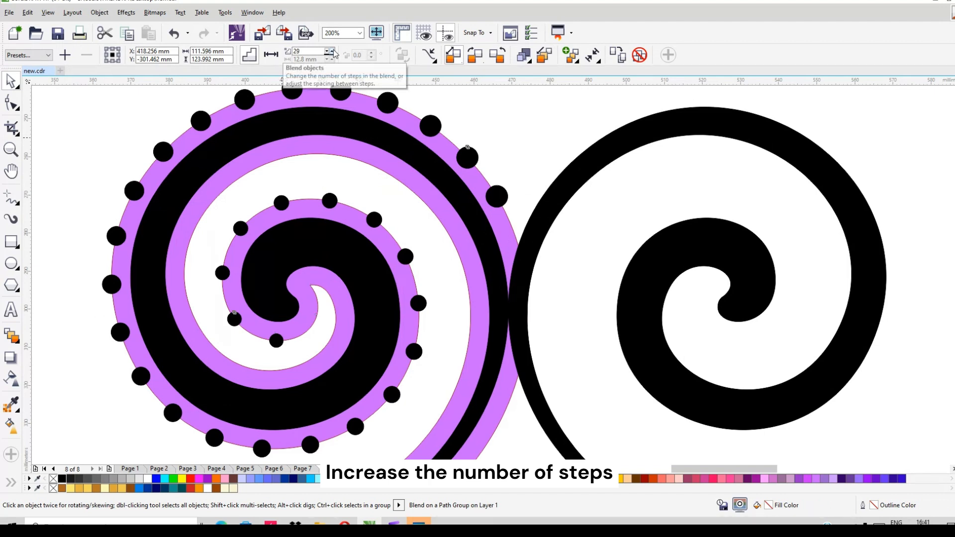
left_click(333, 50)
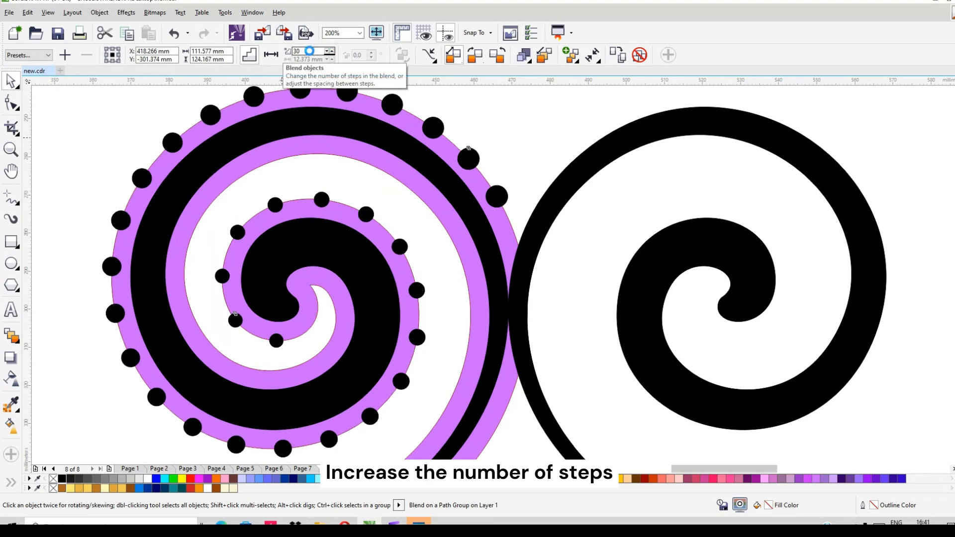
- Raise the number of steps in the dot blend along the purple spiral to 40, and further to 50
type("4")
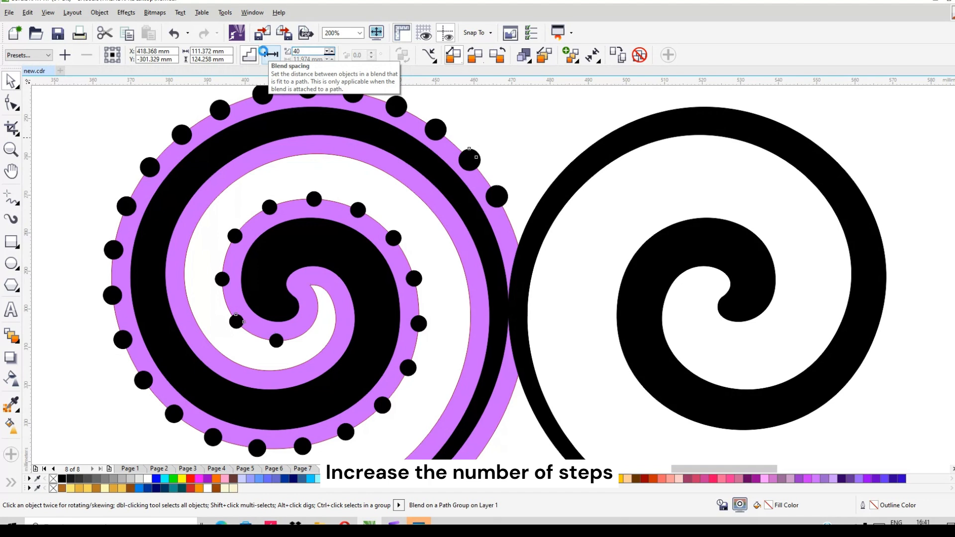
key("Return")
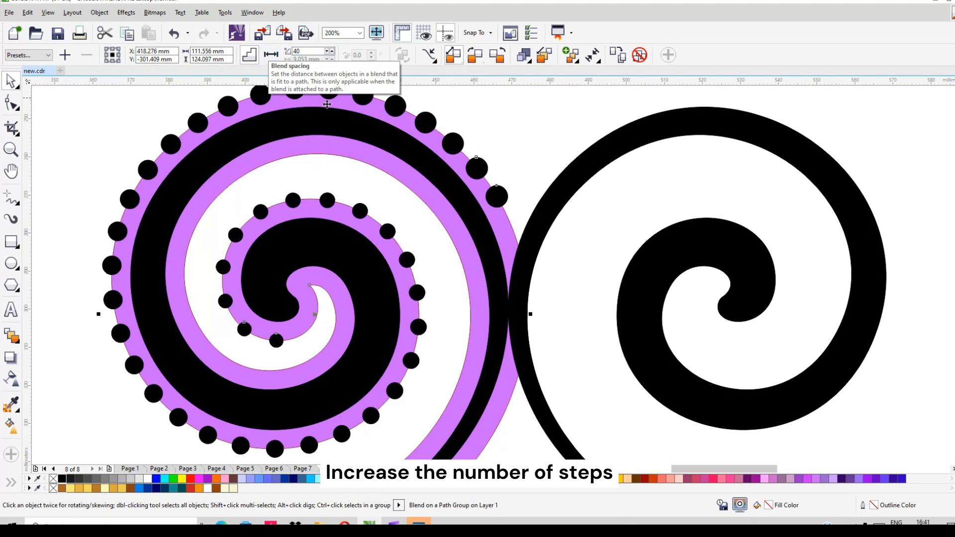
double_click(303, 51)
type("5")
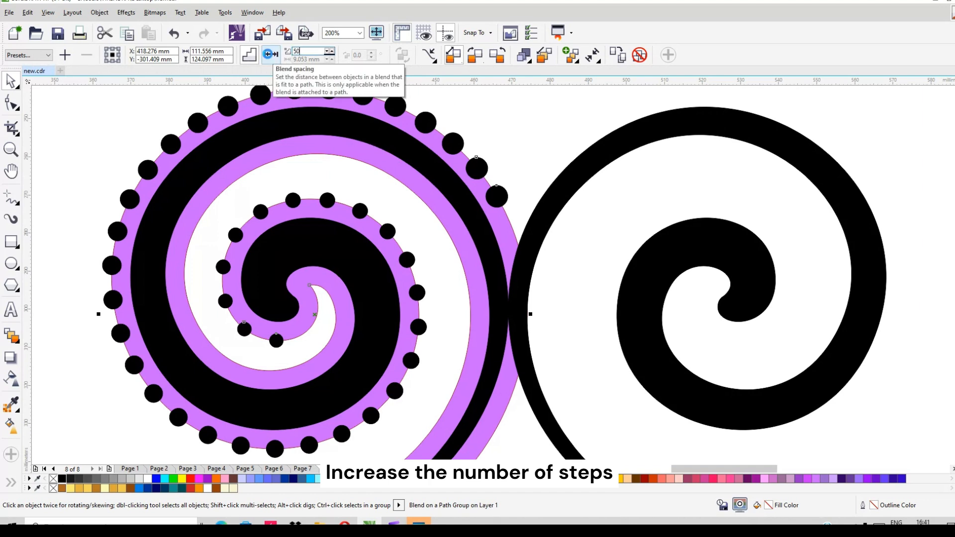
type("0")
key("Return")
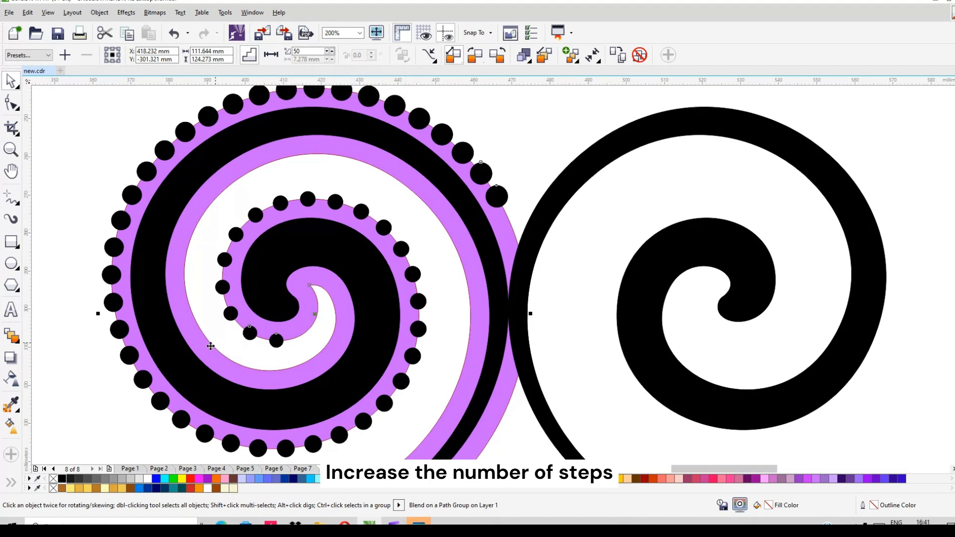
- Adjust the spacing of the blended dots along the spiral with the Blend tool's acceleration arrows
left_click(11, 336)
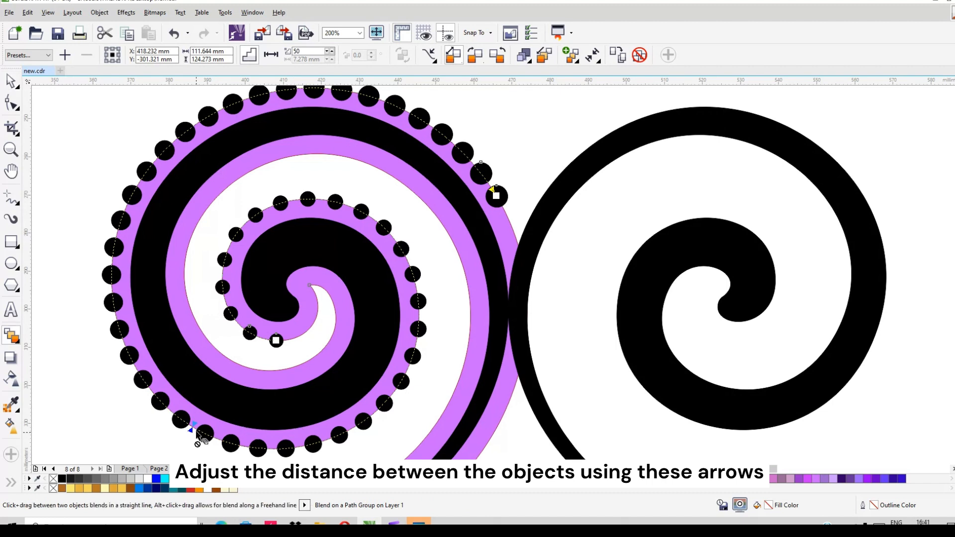
left_click_drag(204, 434, 202, 434)
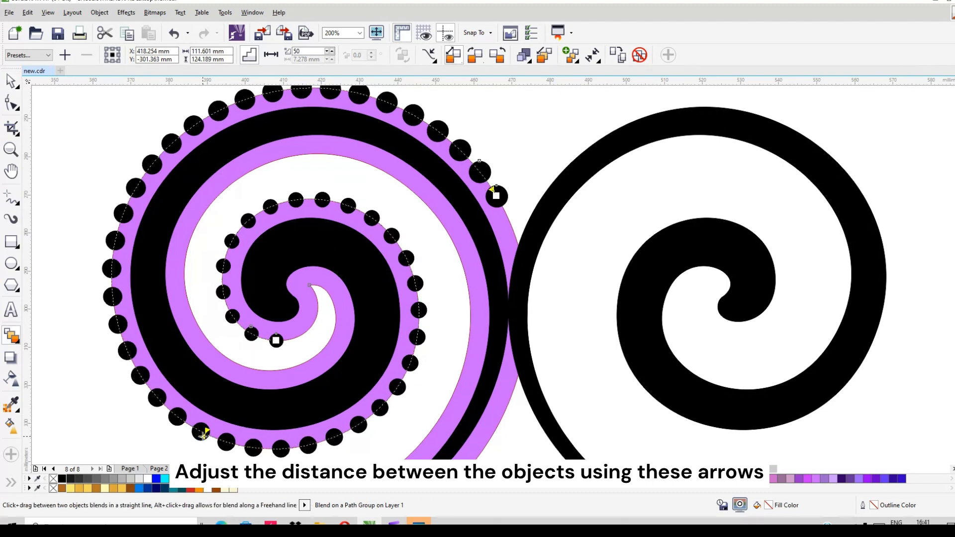
left_click_drag(211, 441, 211, 439)
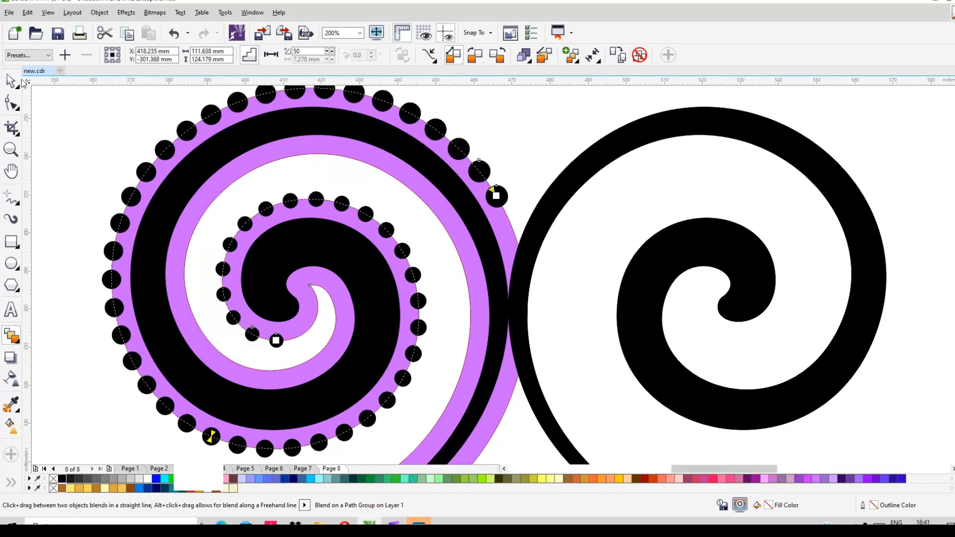
- Break the dot blend apart, move the purple spiral away from the dots and delete it
left_click(11, 81)
scroll(441, 205, "down", 1)
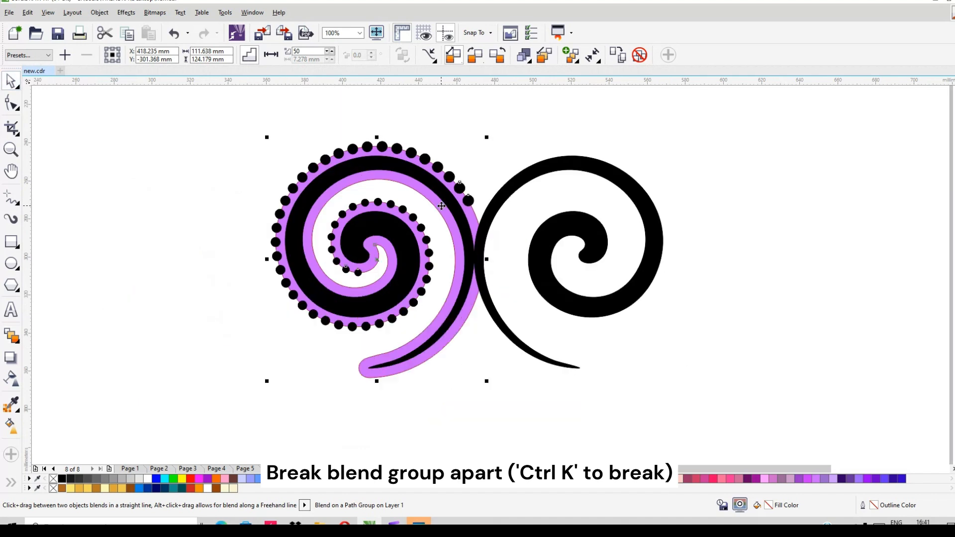
right_click(462, 189)
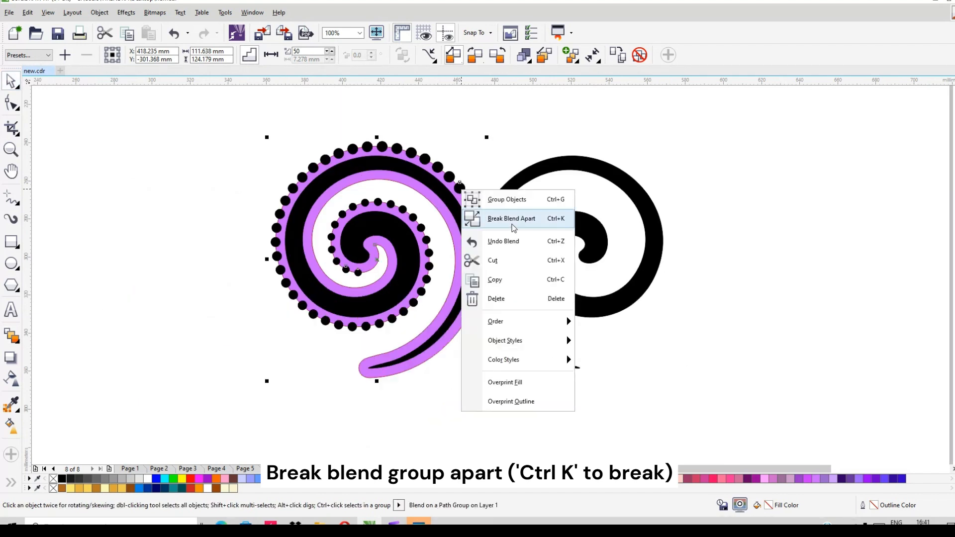
left_click(541, 214)
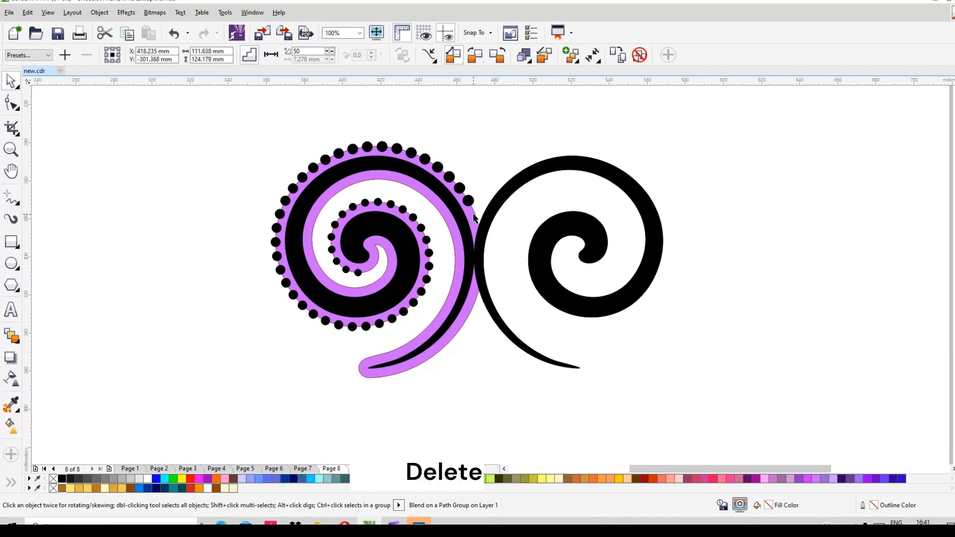
left_click_drag(475, 213, 702, 240)
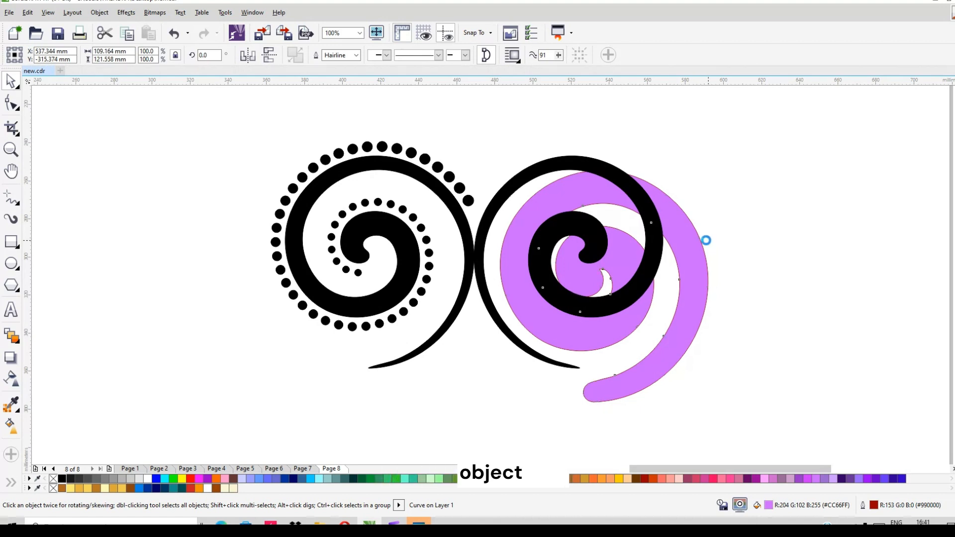
key("Delete")
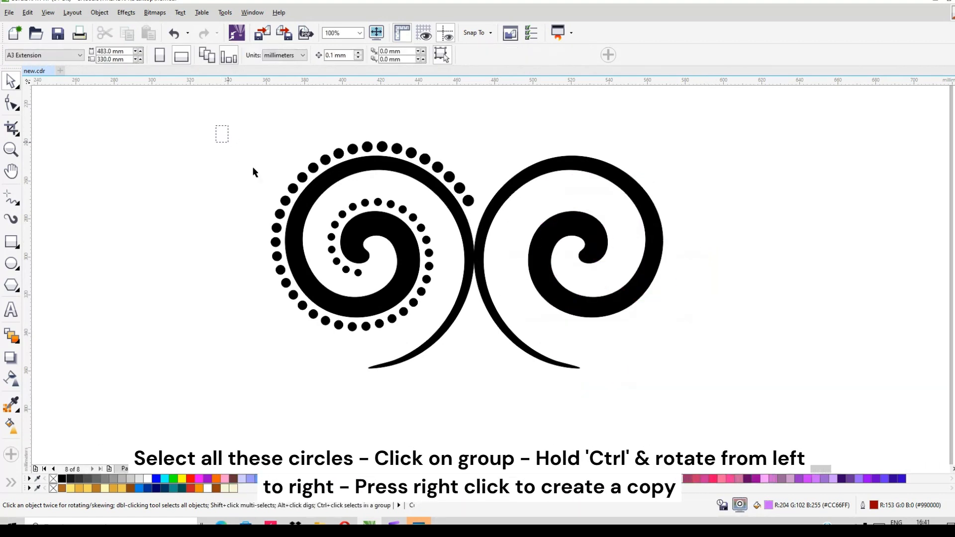
- Group the dots around the left spiral and place a horizontally mirrored copy of them around the right spiral
left_click(359, 274)
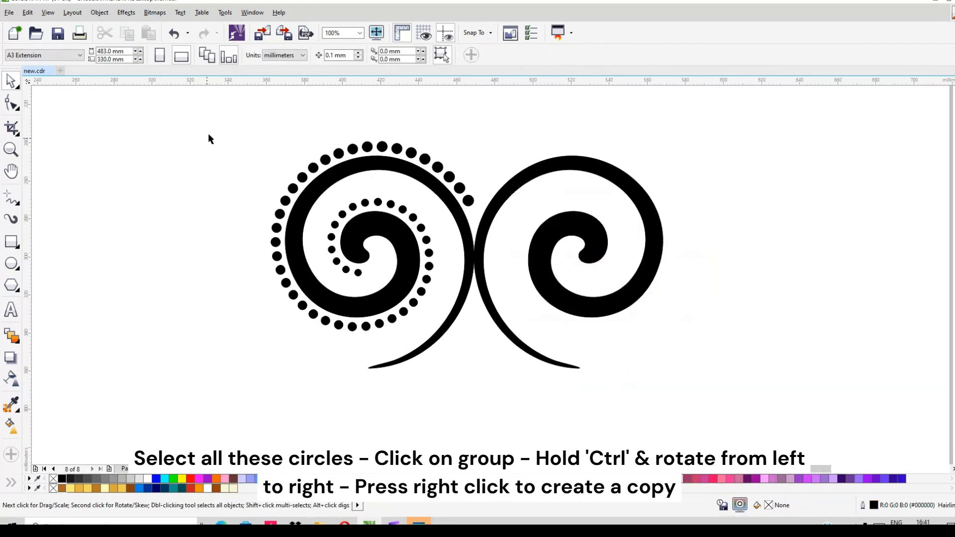
left_click_drag(213, 126, 489, 335)
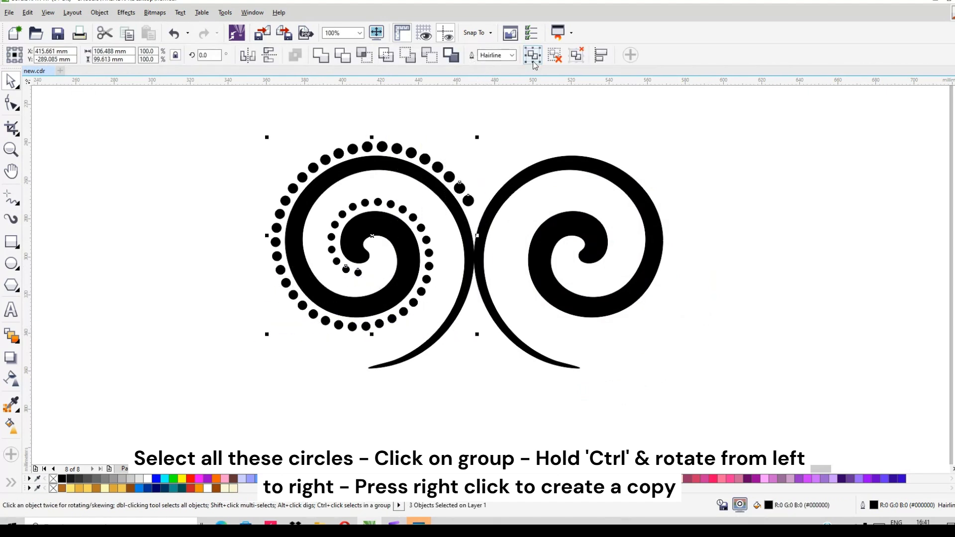
left_click_drag(268, 236, 557, 249)
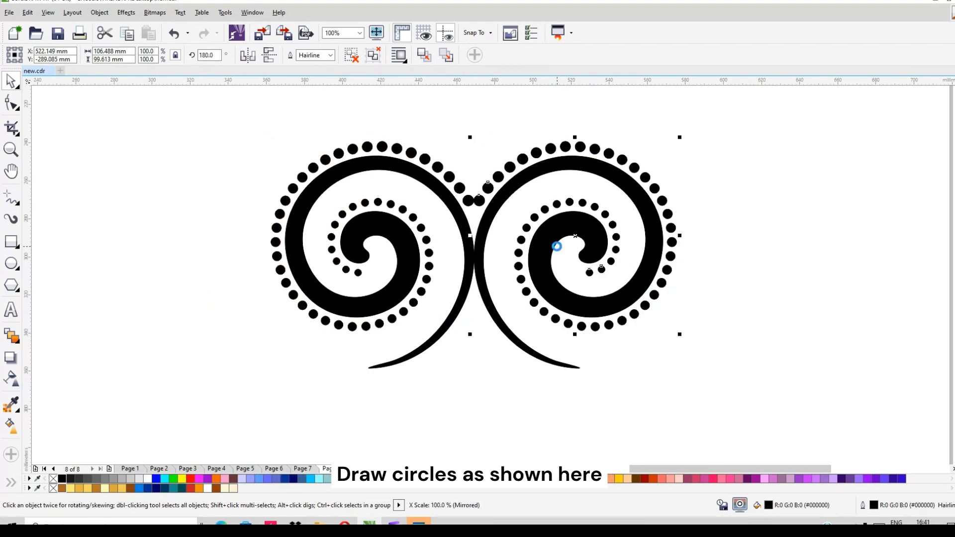
left_click(742, 166)
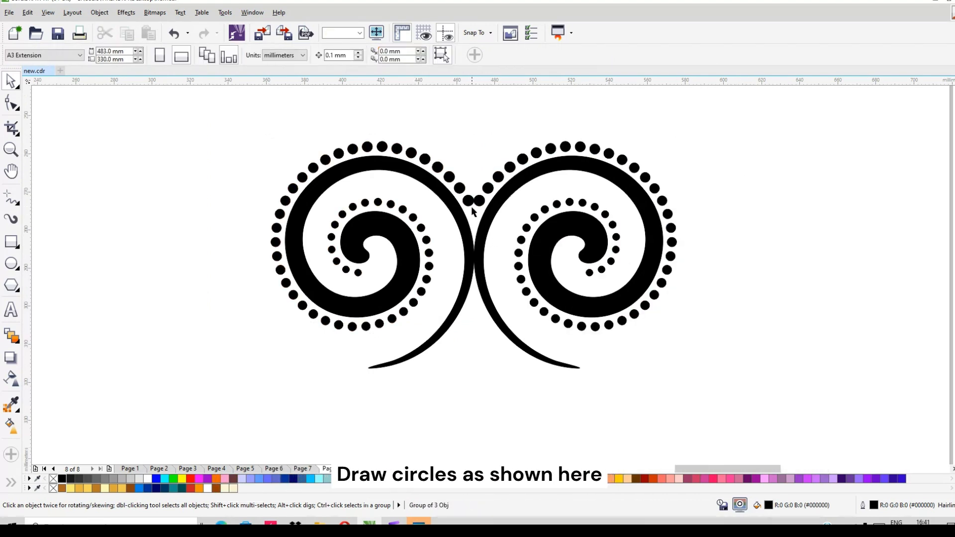
- Draw a circle about 6 mm in diameter between the two spirals, just below the pair of meeting dots
scroll(471, 208, "up", 2)
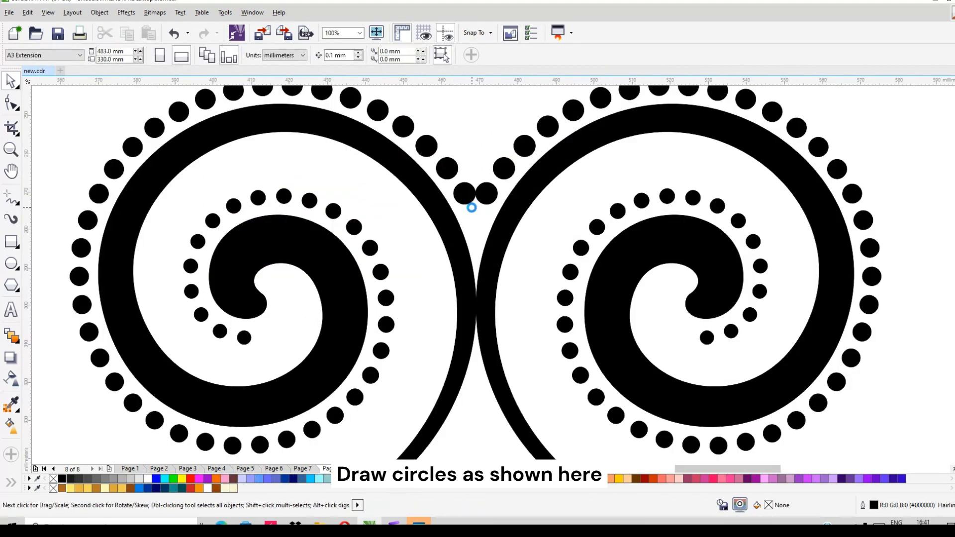
left_click(12, 263)
left_click_drag(466, 215, 481, 238)
key("space")
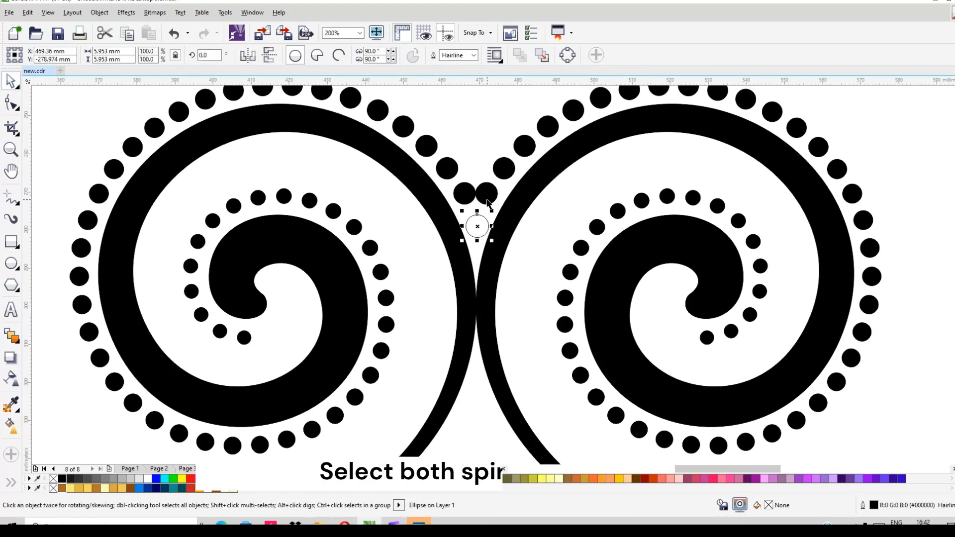
- Group the two black spirals and align the small circle to the group's vertical centre line
left_click(485, 262)
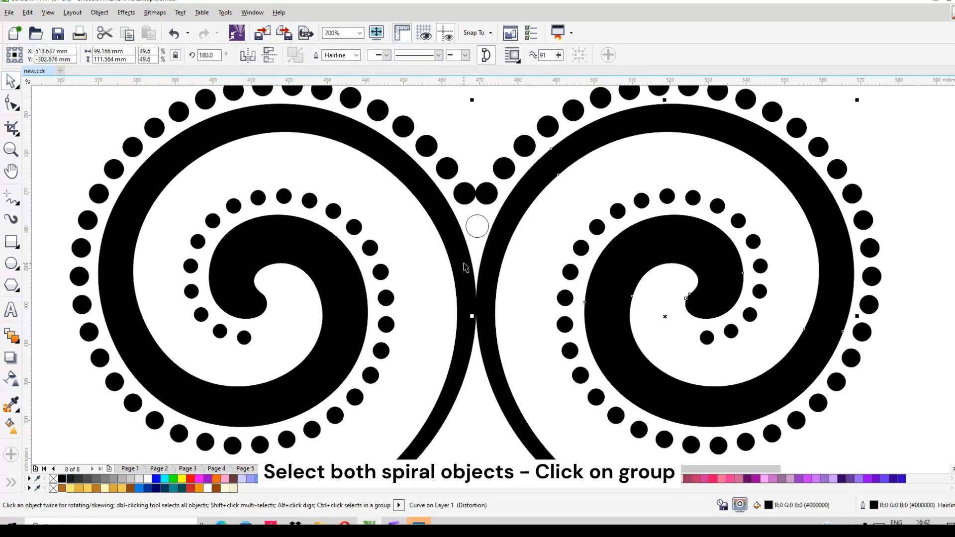
left_click(465, 268, "shift")
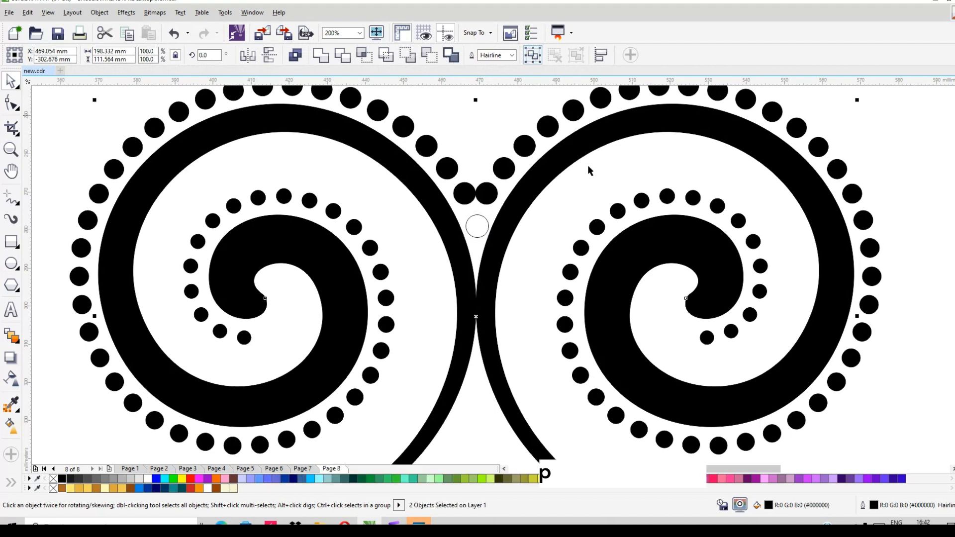
left_click(477, 228)
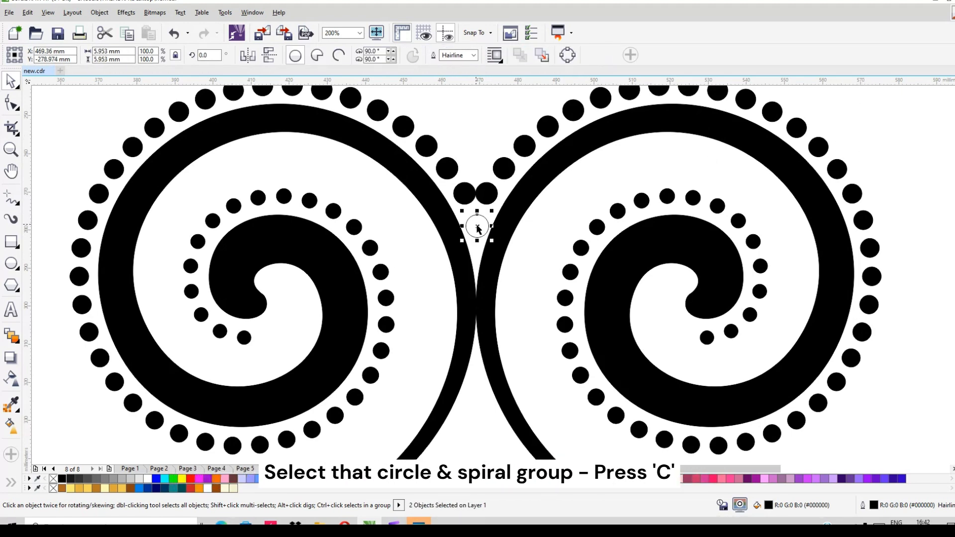
left_click(492, 259, "shift")
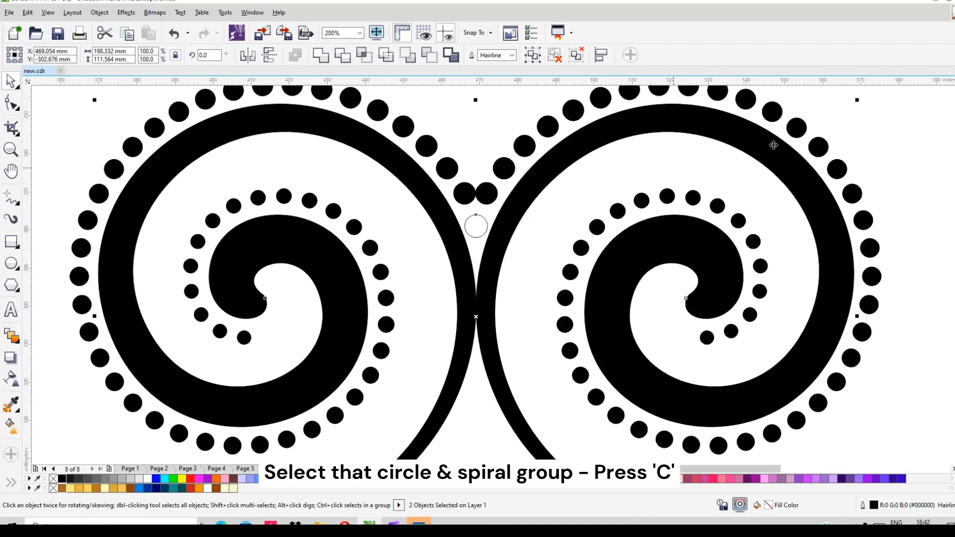
- Shrink the centre circle to about 5.2 mm and nudge it up to just below the two meeting dots
left_click(477, 227)
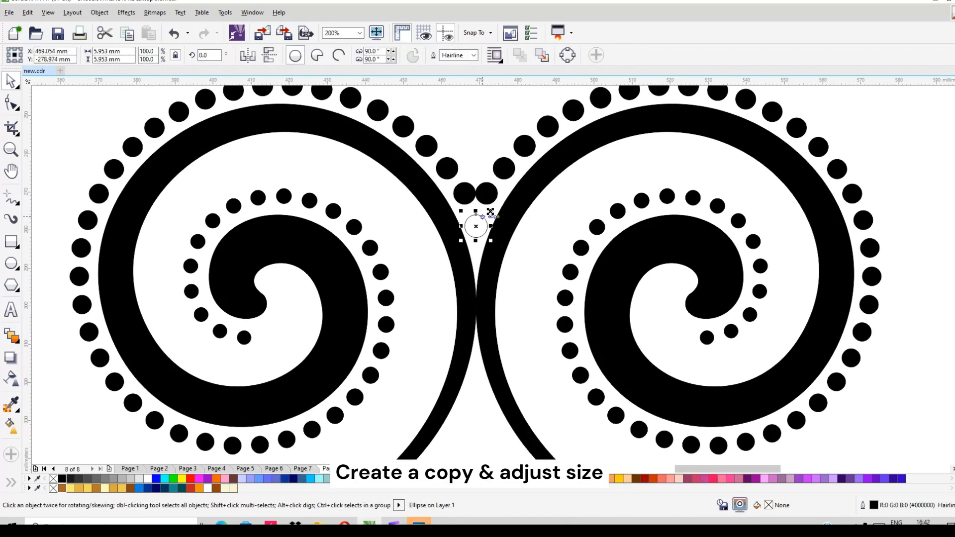
left_click_drag(490, 212, 489, 213)
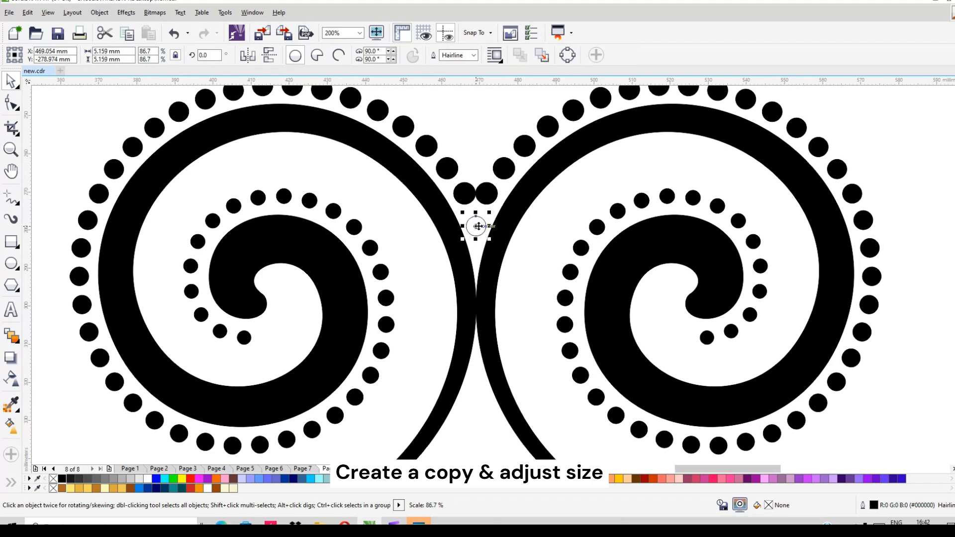
key("Up")
key("Up")
key("Up")
key("Up")
key("Up")
key("Up")
key("Up")
key("Up")
key("Up")
key("Up")
key("Up")
key("Up")
key("Up")
key("Up")
key("Up")
key("Up")
key("Up")
key("Up")
key("Up")
key("Up")
key("Up")
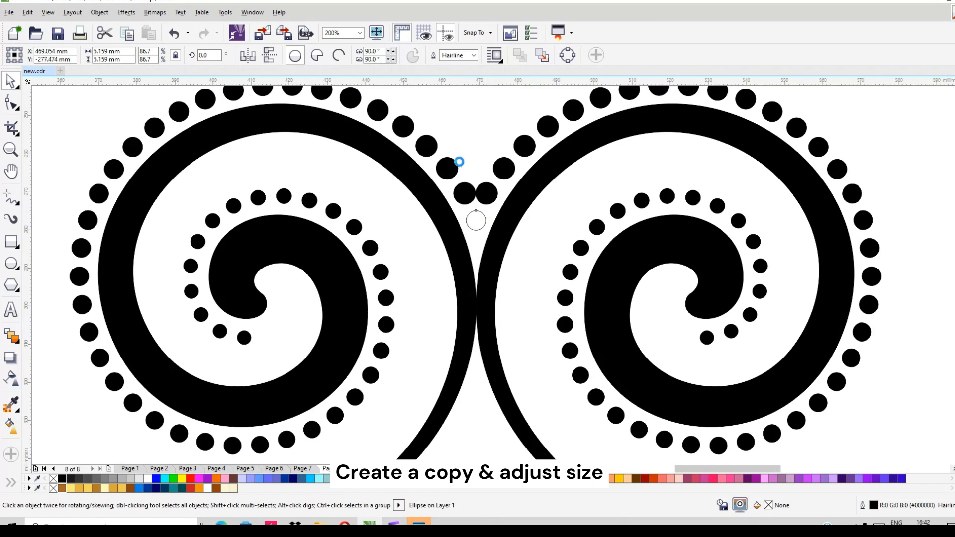
key("Up")
key("Up")
key("Up")
key("Up")
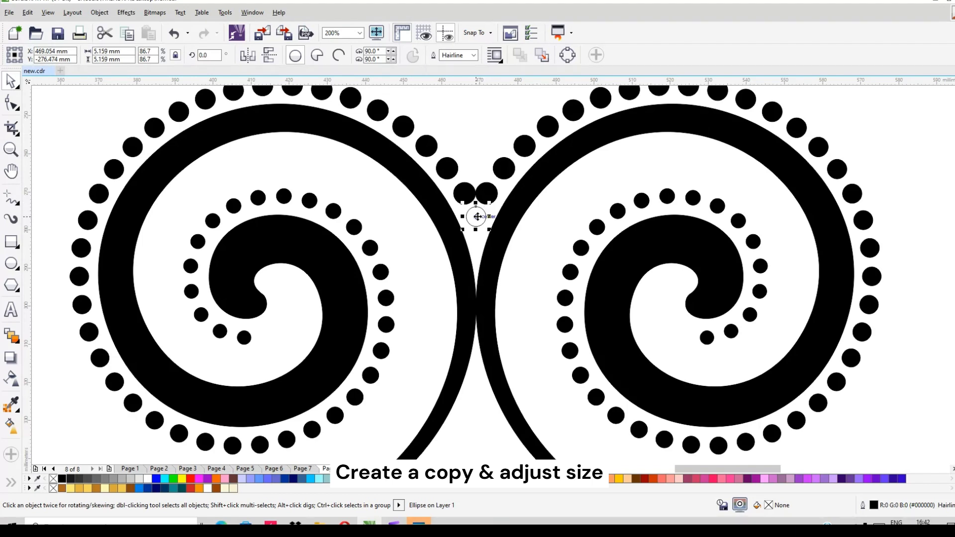
- Place a copy of the circle about 4.5 mm wide directly beneath it, and enlarge the upper circle to about 5.5 mm
mouse_move(476, 217)
left_mouse_down()
mouse_move(475, 245)
mouse_move(490, 228)
left_mouse_up()
left_click(731, 154)
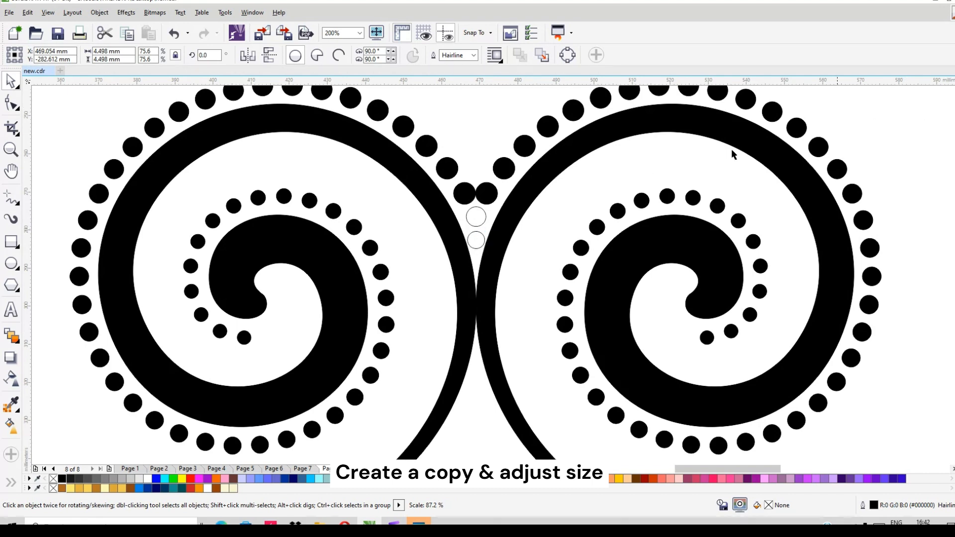
left_click(480, 222)
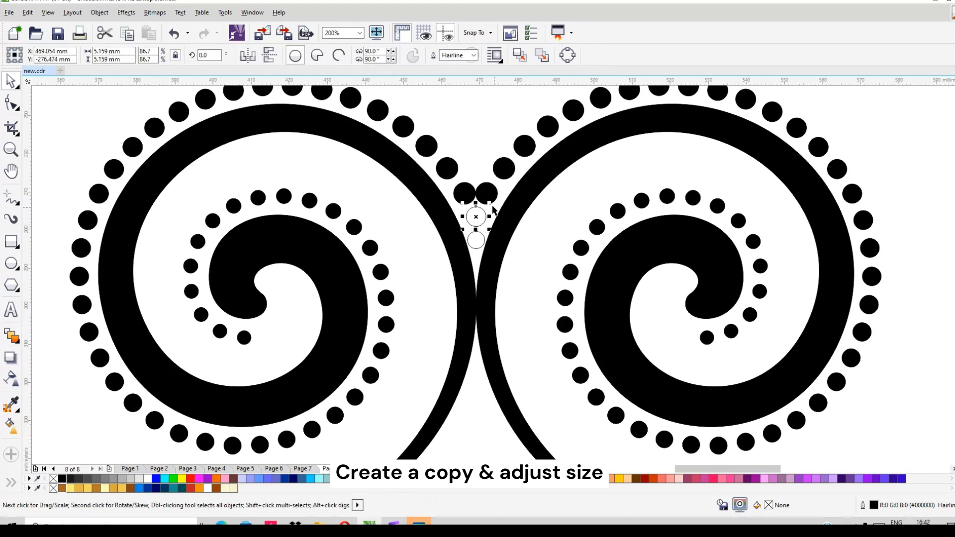
left_click_drag(489, 203, 492, 202)
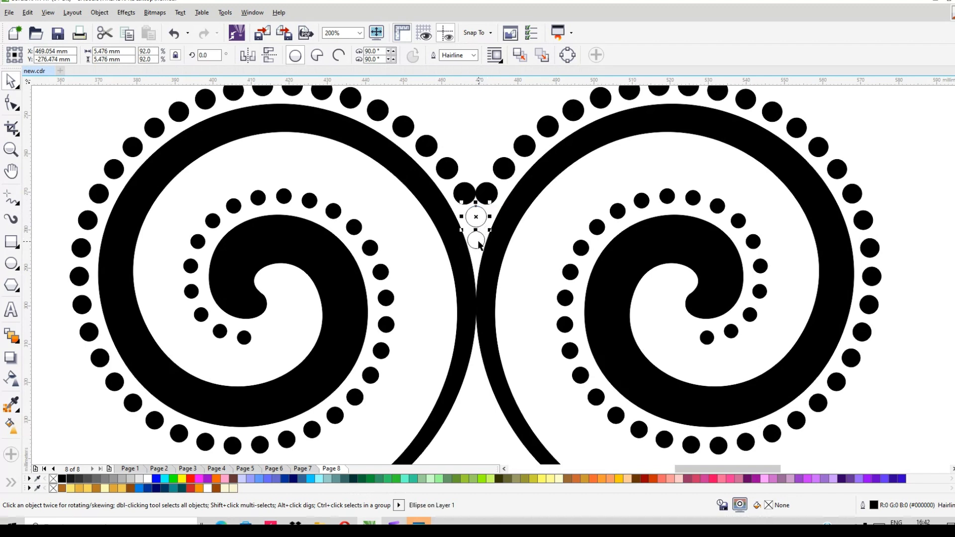
- Nudge both centre circles down by 0.1 mm and fill them with black
left_click(477, 241, "shift")
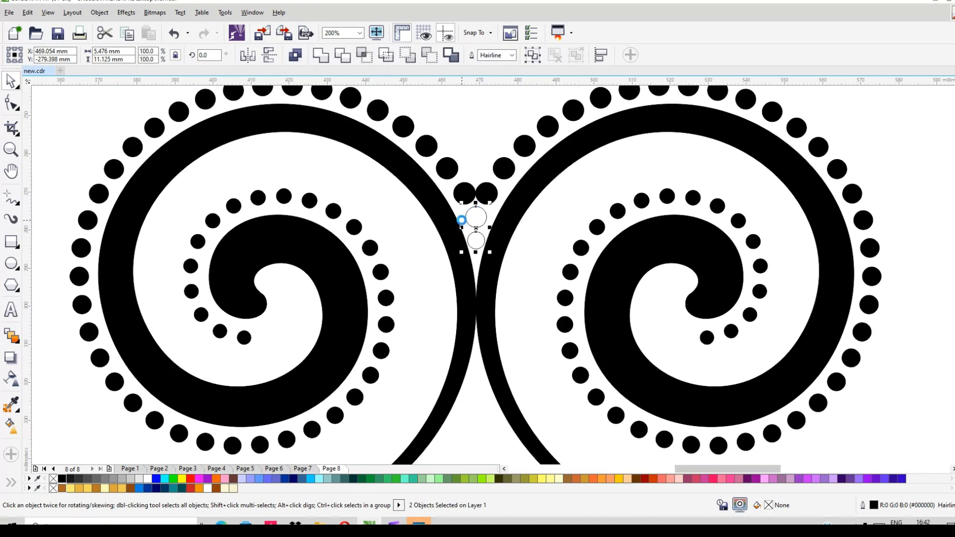
key("Down")
left_click(62, 479)
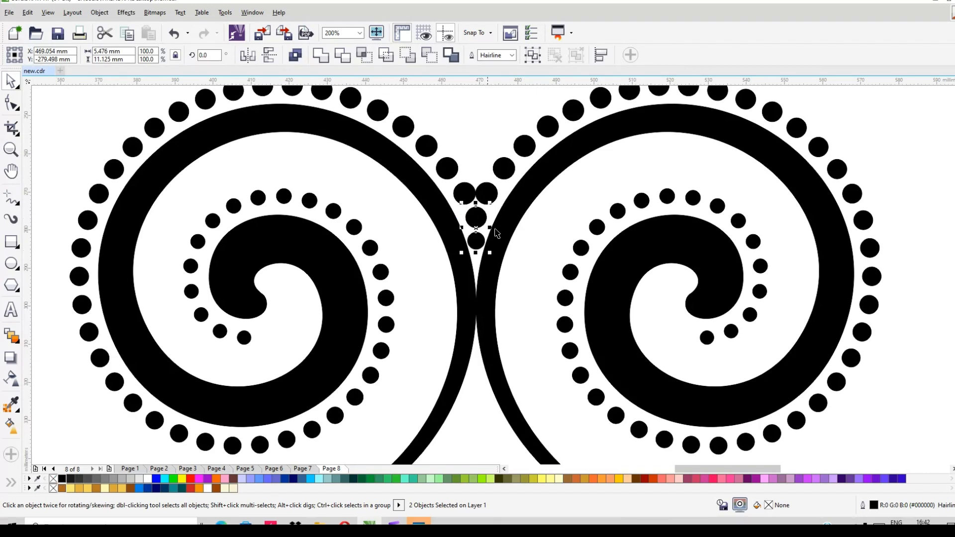
- Group the two centre dots together with the dot groups around the left and right spirals
scroll(520, 181, "down", 2)
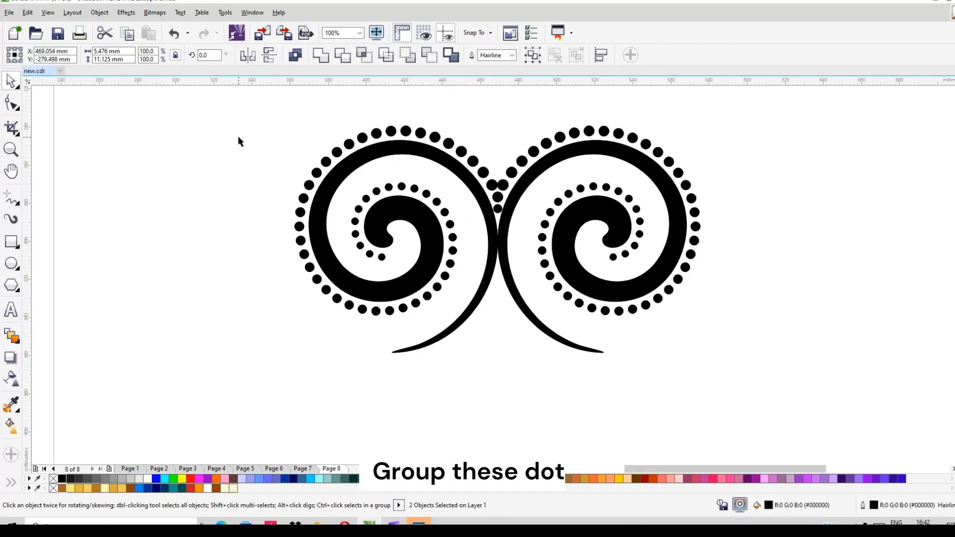
left_click(498, 203)
left_click(498, 206, "shift")
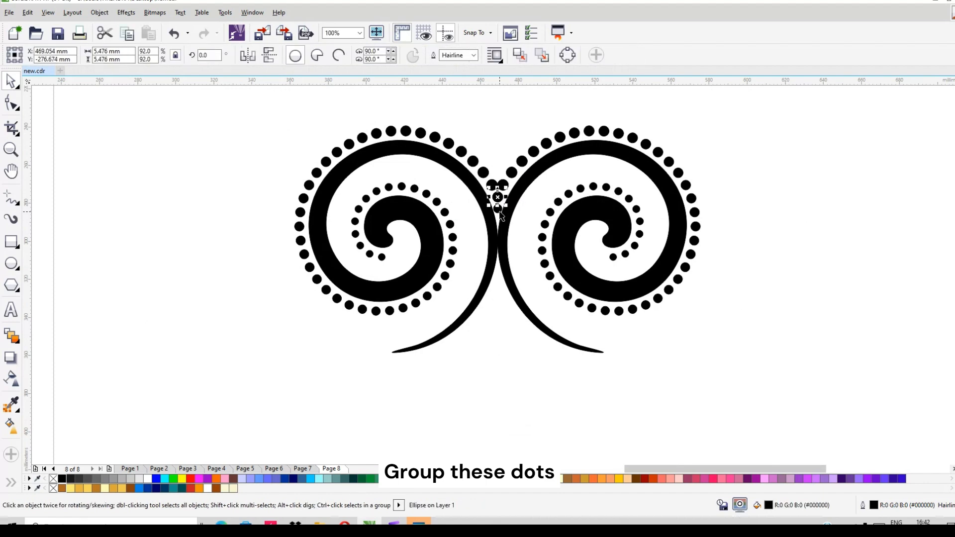
left_click(382, 261, "shift")
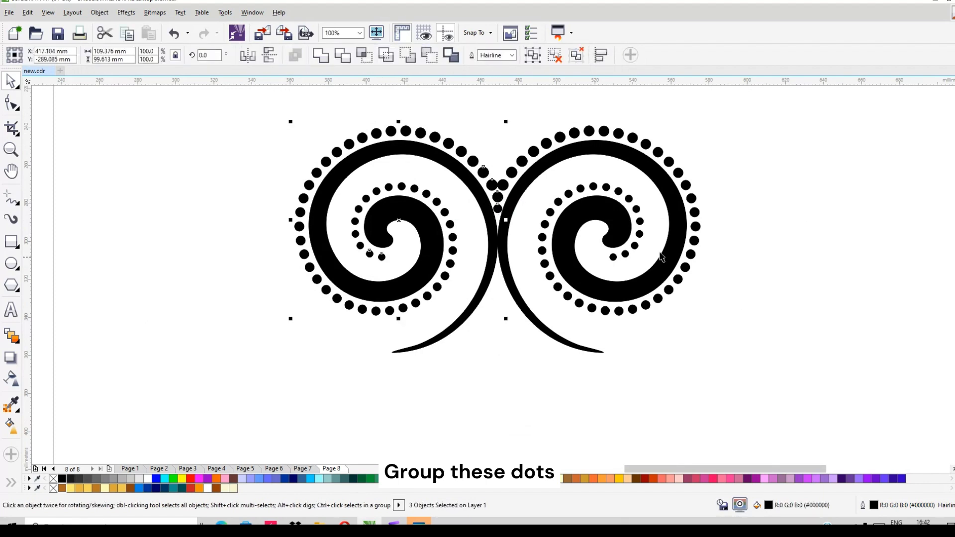
left_click(614, 258, "shift")
left_click(532, 55)
left_click(799, 205)
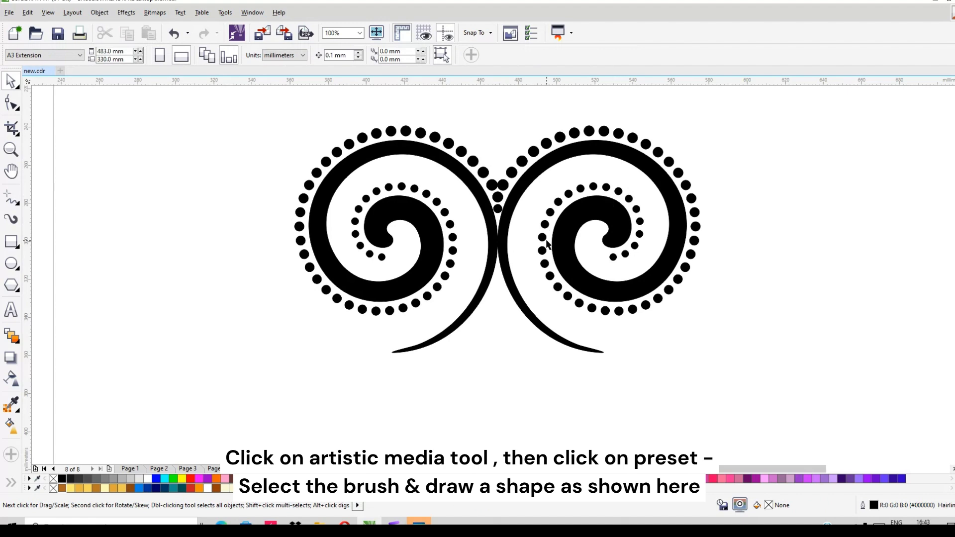
- Activate the Artistic Media tool in Preset mode and choose a preset stroke with a rounded start and tapered end
scroll(547, 244, "down", 2)
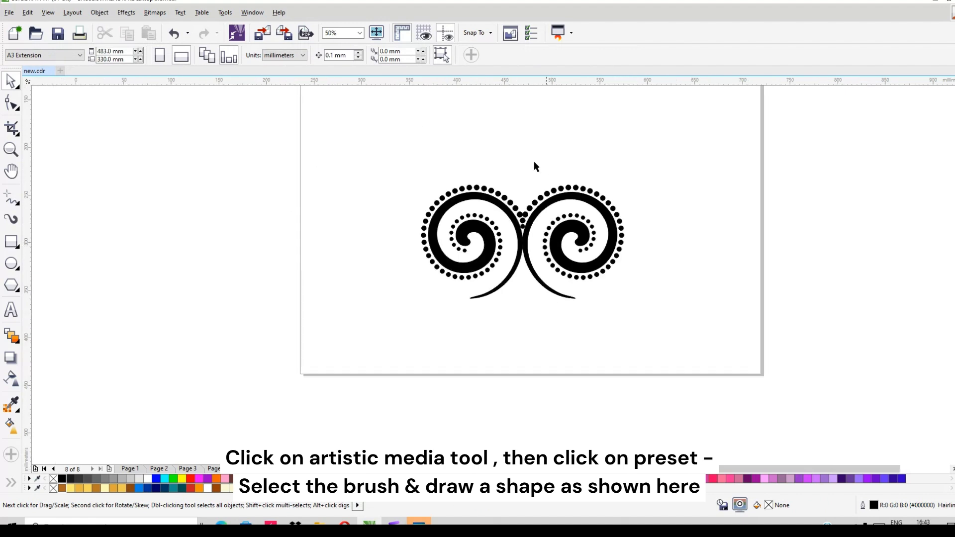
left_click(15, 221)
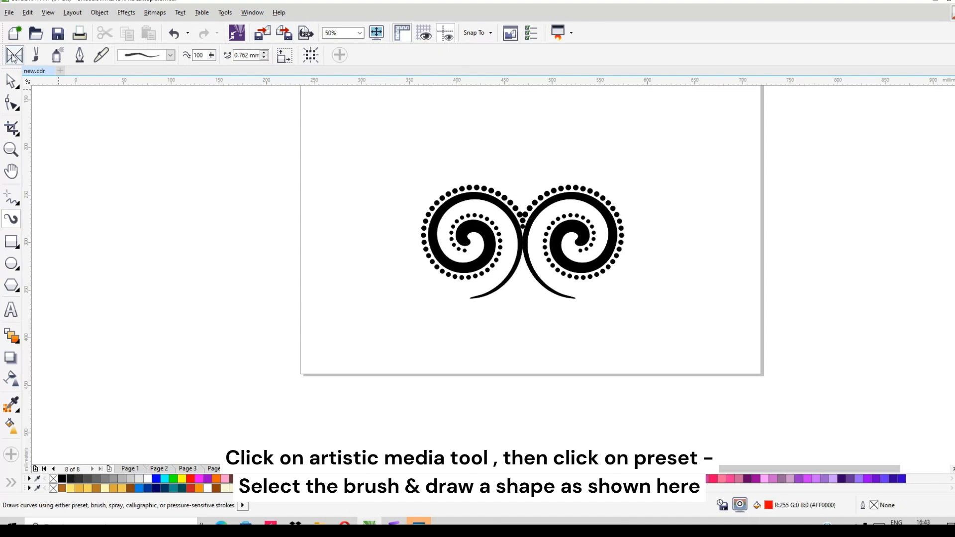
left_click(170, 55)
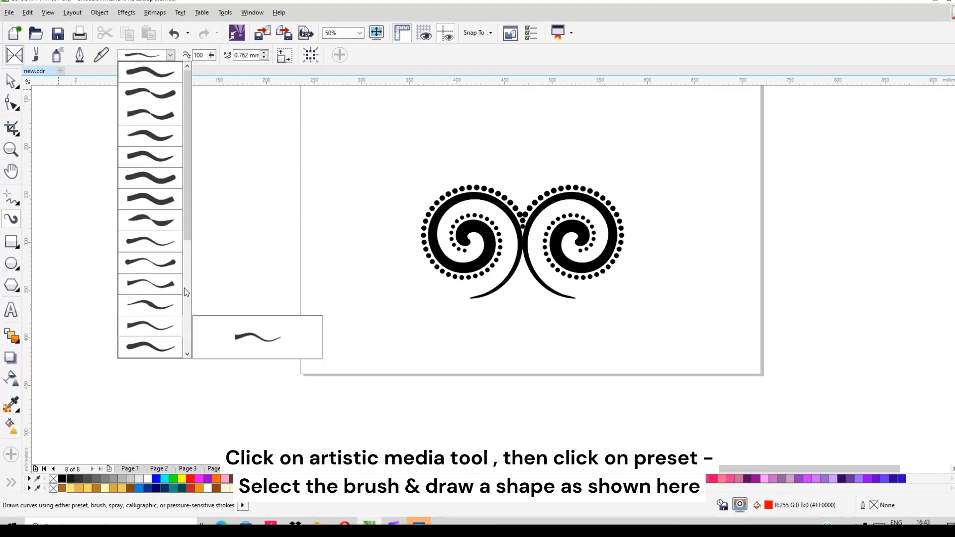
mouse_move(184, 227)
left_mouse_down()
mouse_move(183, 350)
mouse_move(183, 327)
left_mouse_up()
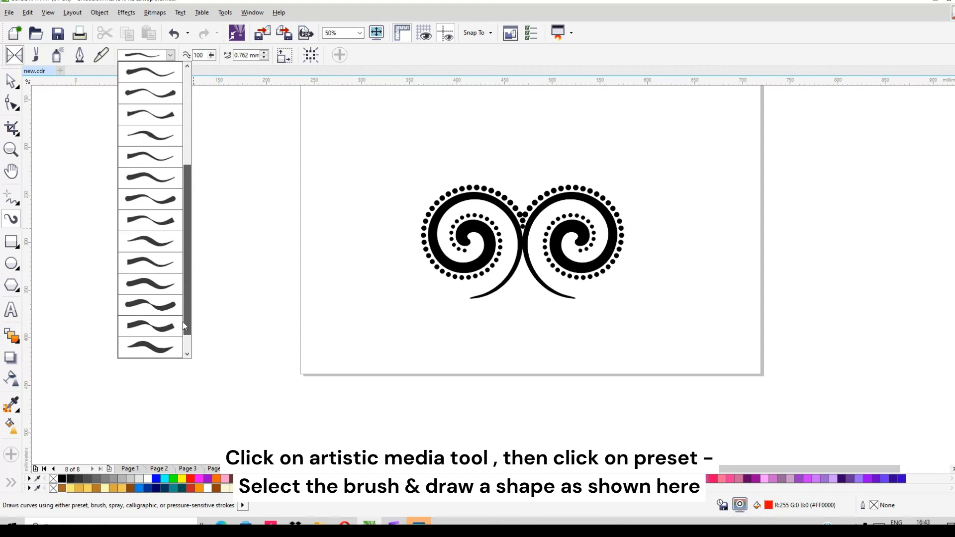
mouse_move(183, 321)
left_mouse_down()
mouse_move(170, 201)
mouse_move(183, 297)
left_mouse_up()
left_click(145, 220)
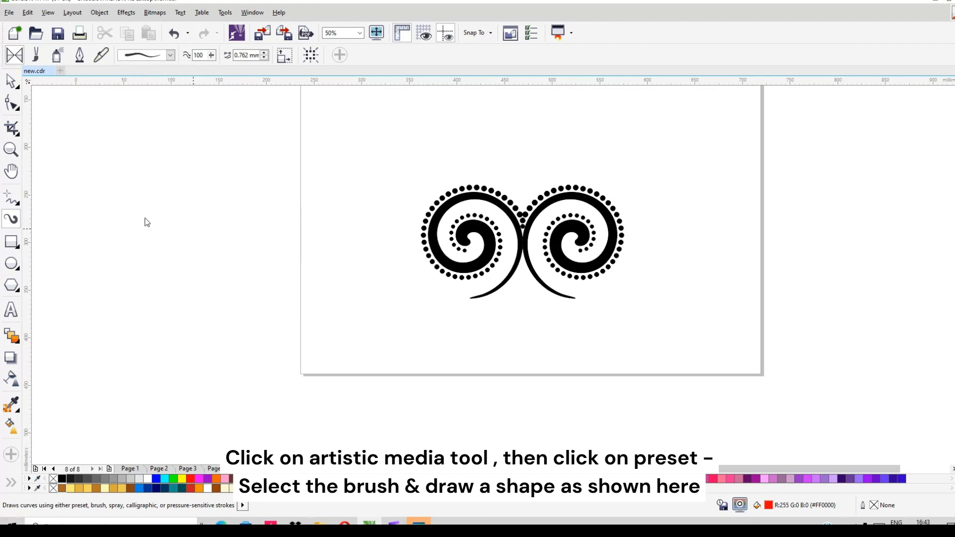
- Draw an arched brush stroke about 57 mm wide above the left spiral, tapering down towards the centre of the ornament
scroll(525, 199, "up", 1)
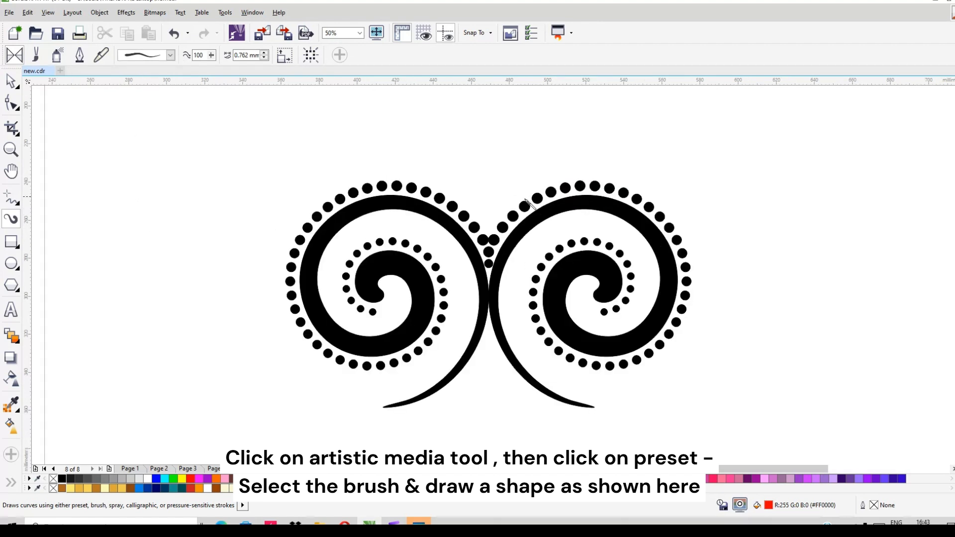
scroll(516, 224, "down", 1)
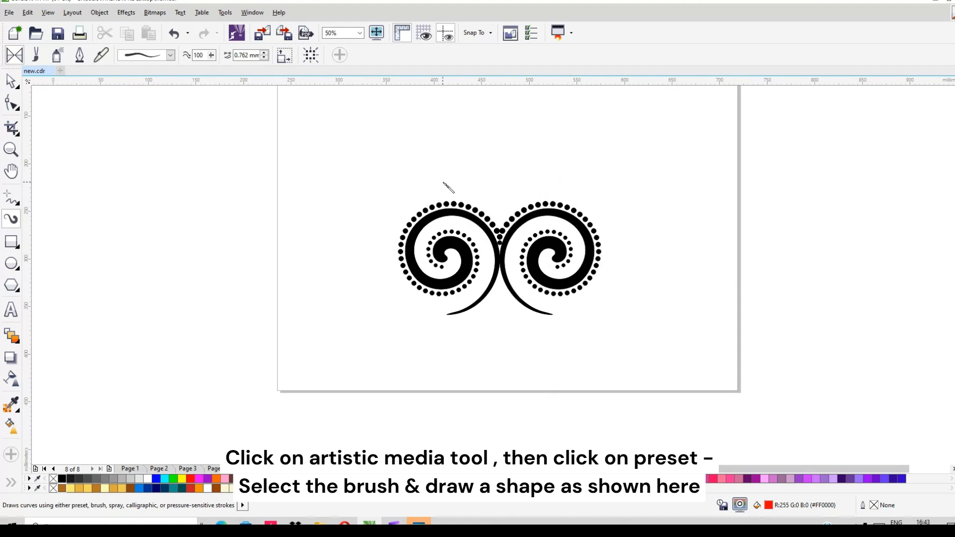
mouse_move(443, 183)
left_mouse_down()
mouse_move(467, 181)
mouse_move(496, 202)
left_mouse_up()
scroll(500, 179, "up", 1)
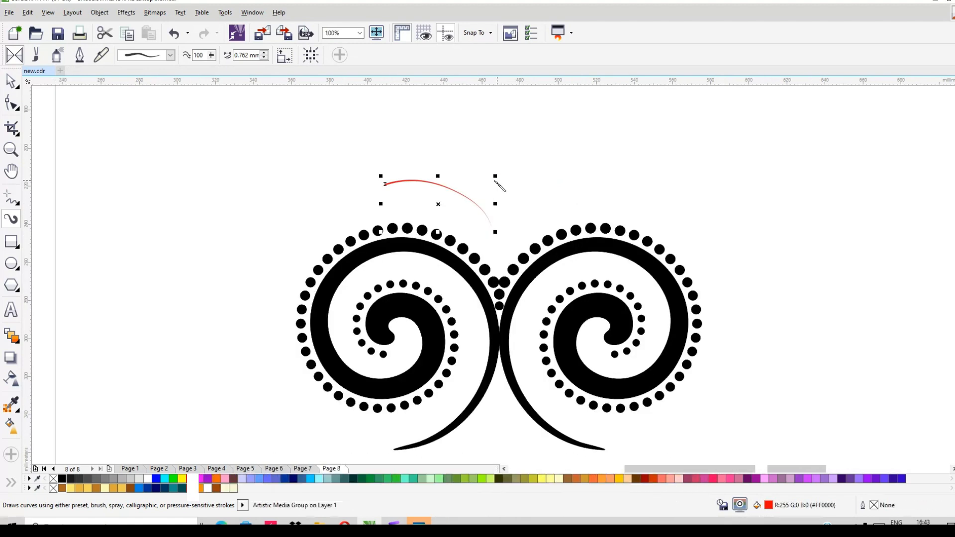
- Increase the brush stroke's width to 5.762 mm
left_click(264, 52)
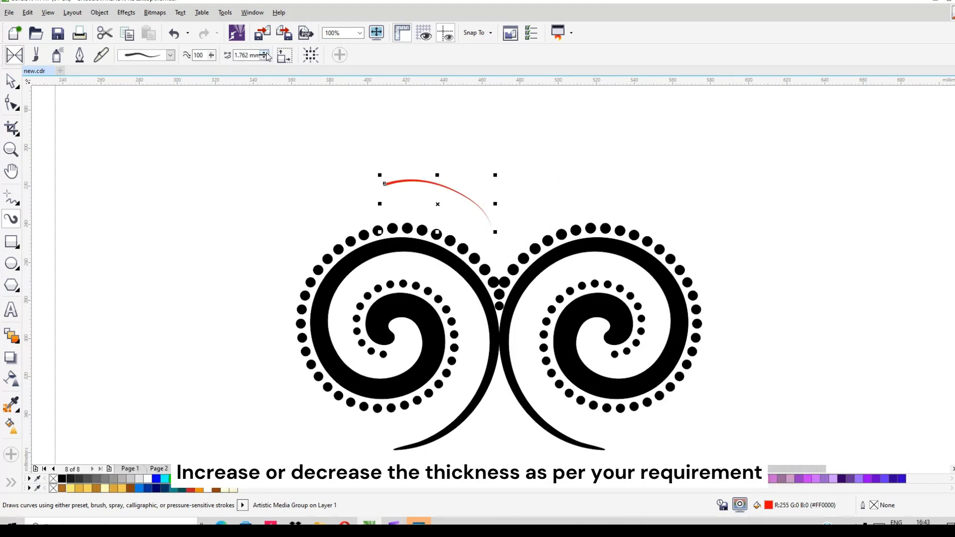
left_click(264, 52)
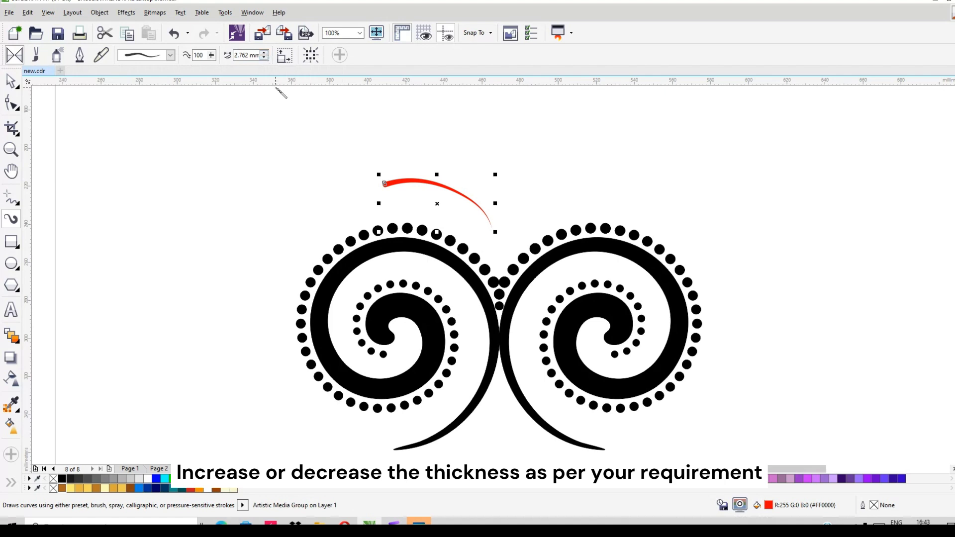
left_click(263, 53)
left_click(263, 53)
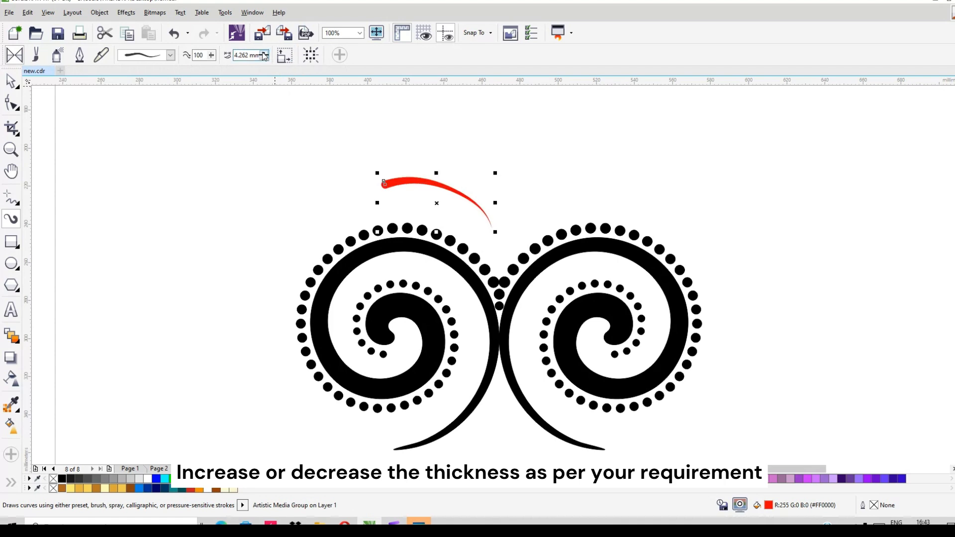
left_click(263, 52)
left_click(263, 53)
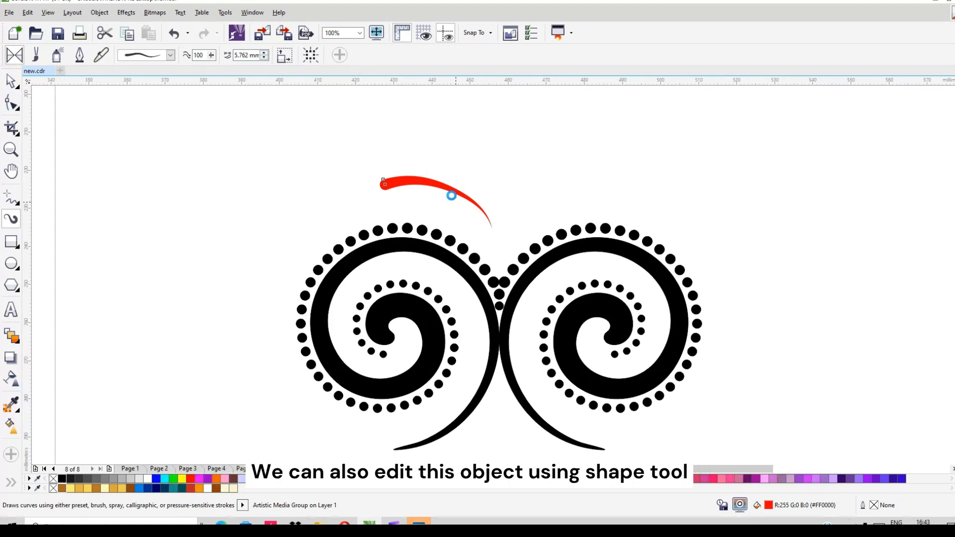
- Reshape the stroke with the Shape tool, moving its tapered end node down about 4.3 mm and adjusting both curve handles
scroll(453, 195, "up", 2)
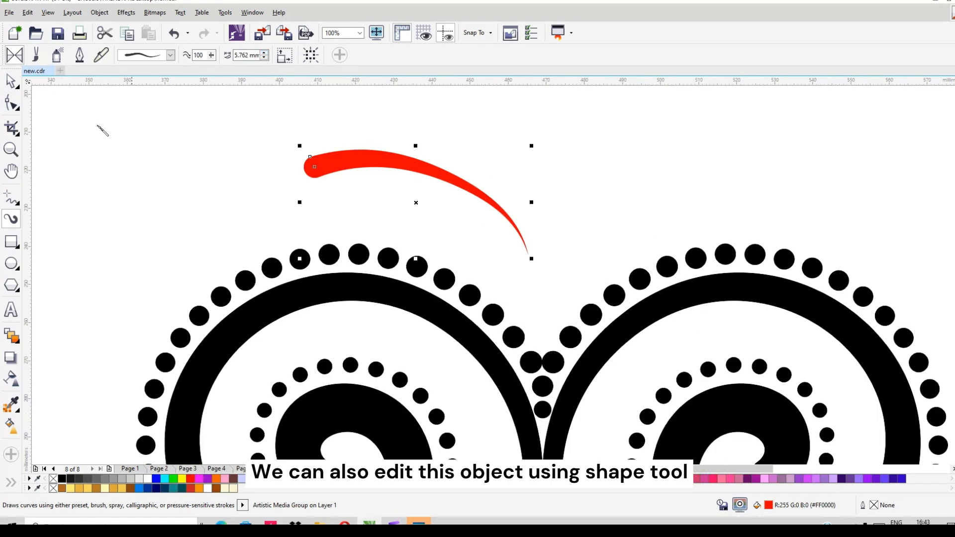
left_click(12, 103)
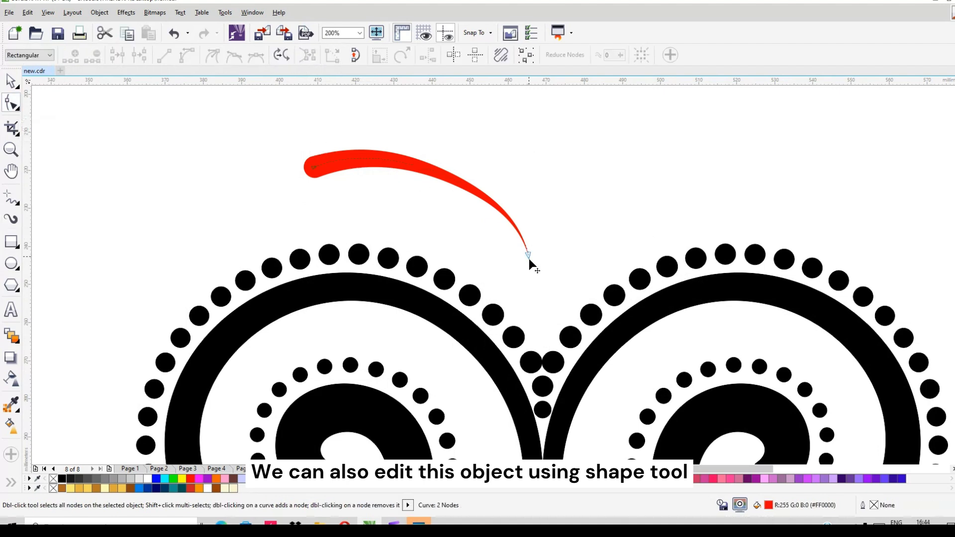
left_click_drag(528, 256, 532, 272)
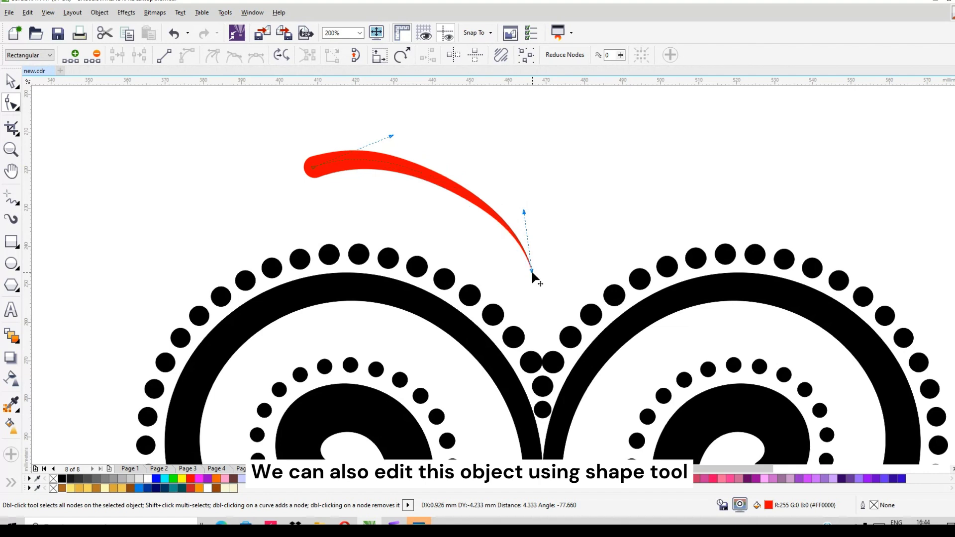
left_click_drag(524, 214, 525, 199)
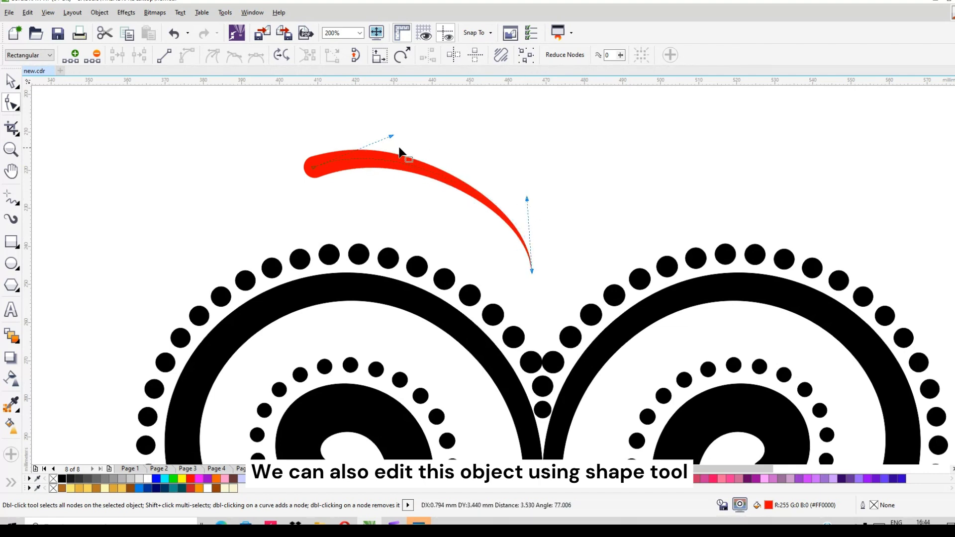
left_click_drag(391, 133, 390, 131)
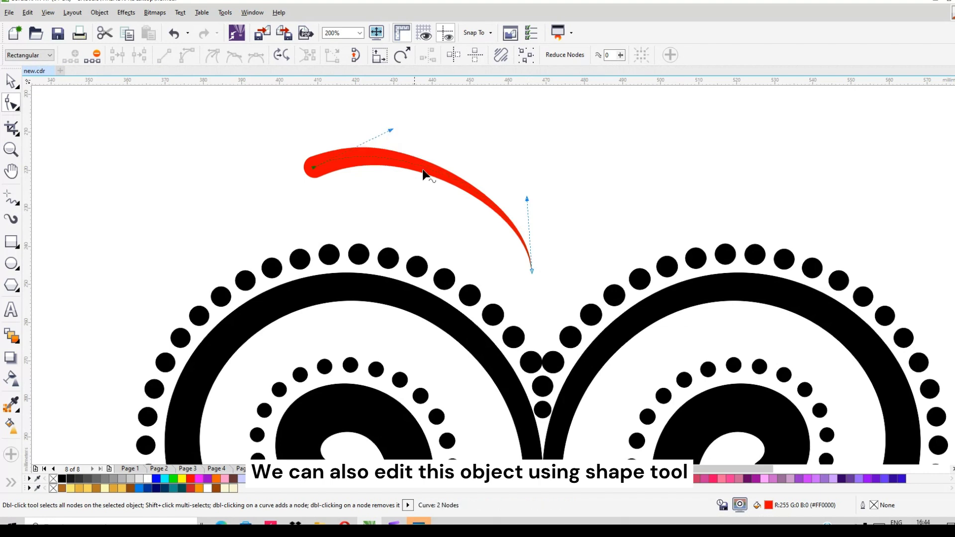
left_click_drag(528, 199, 528, 203)
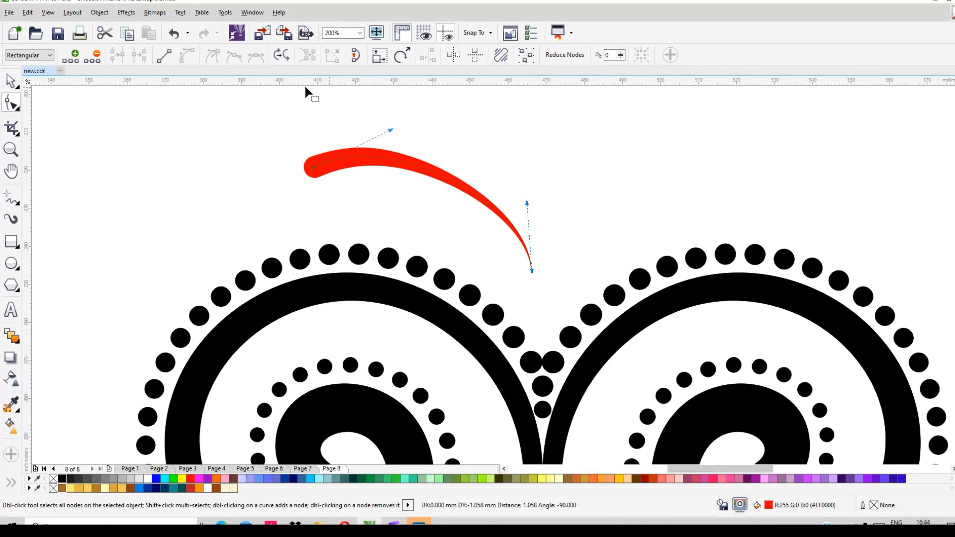
- Reduce the brush stroke's width to 4.262 mm
left_click(11, 219)
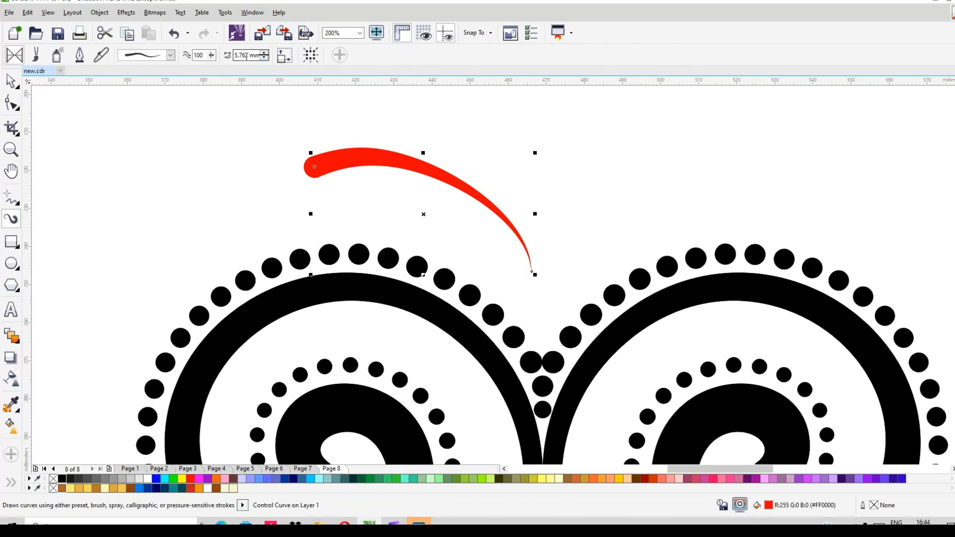
left_click(264, 57)
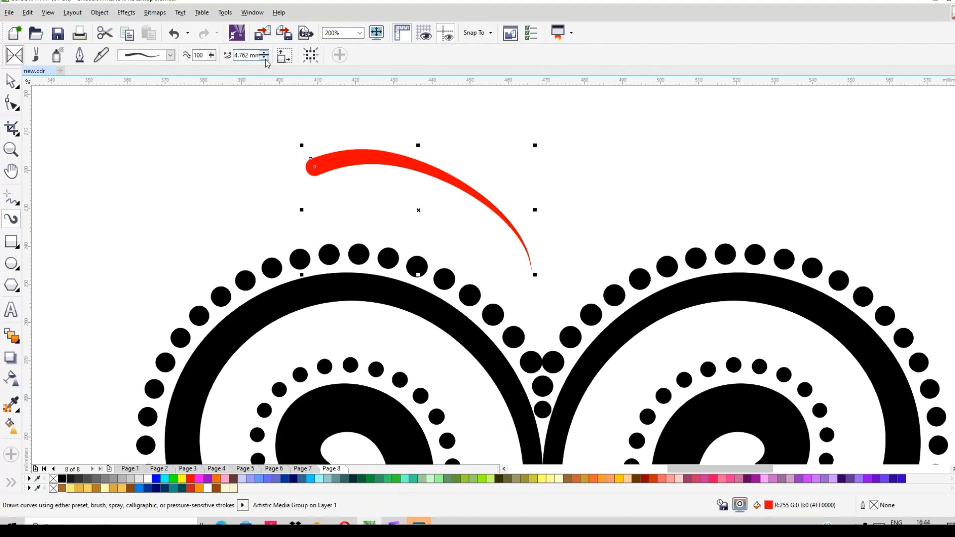
left_click(264, 58)
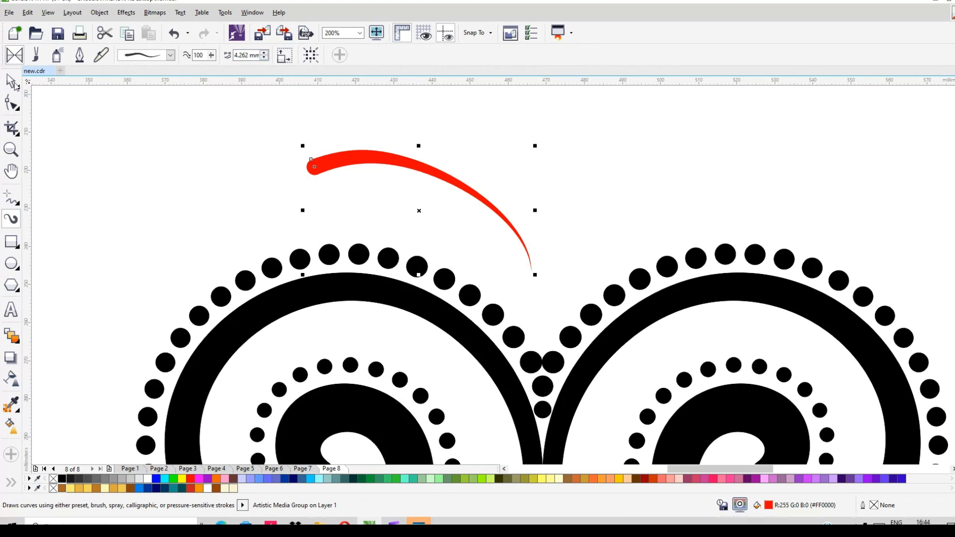
- Extend the curve handle of the stroke's rounded start node towards the centre to make the arch fuller
scroll(417, 161, "up", 1)
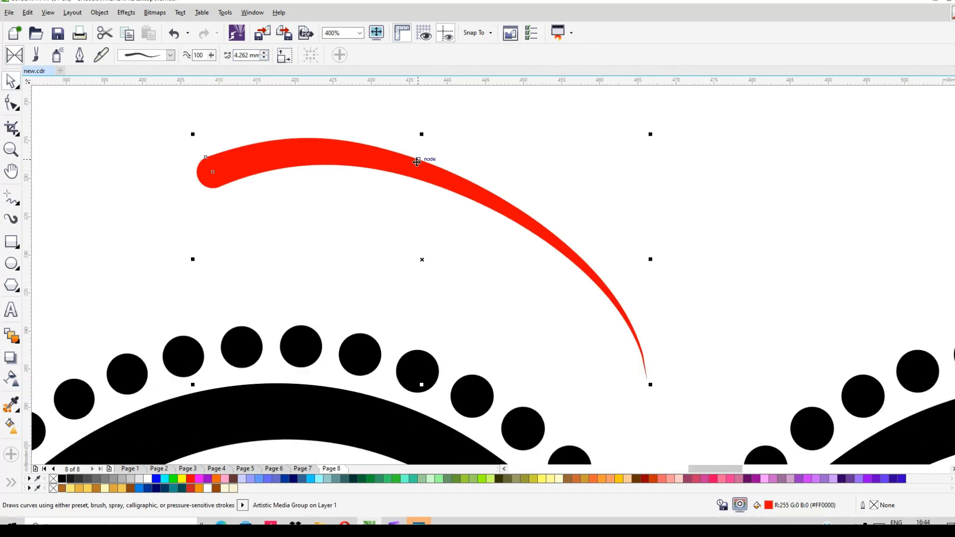
scroll(417, 162, "down", 1)
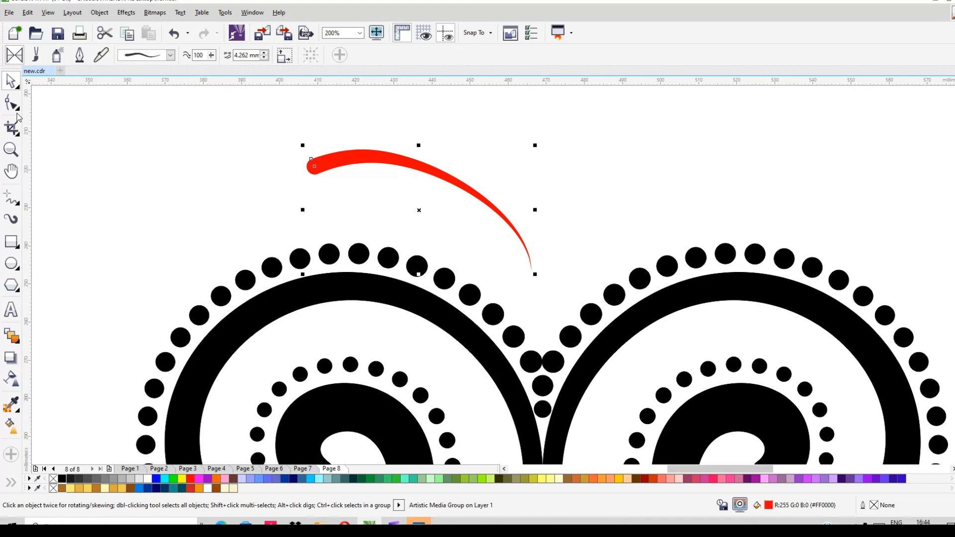
left_click(13, 106)
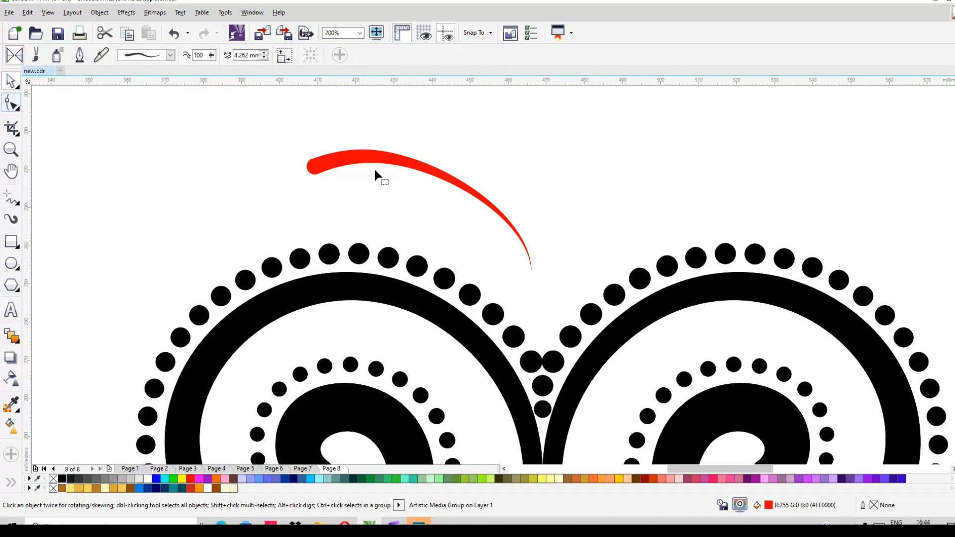
left_click(314, 168)
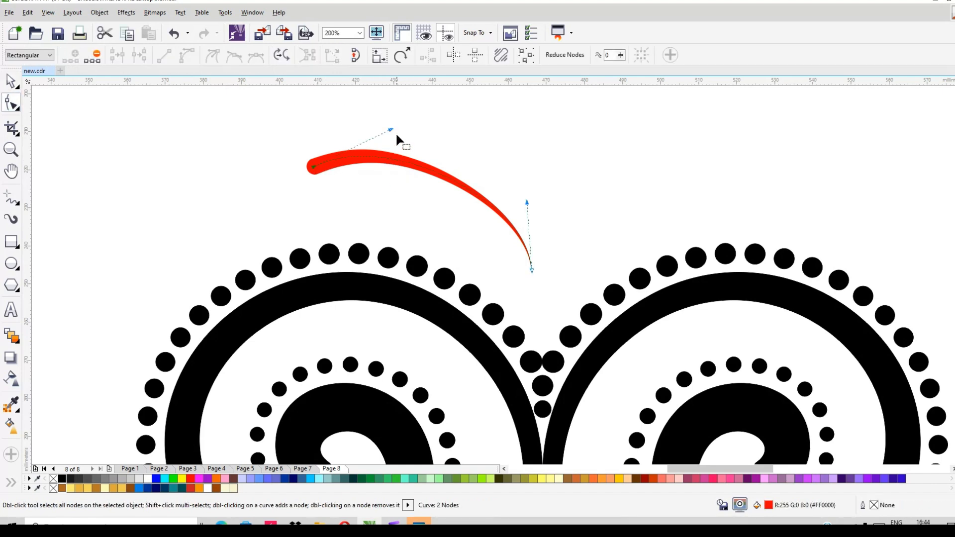
left_click_drag(391, 130, 416, 134)
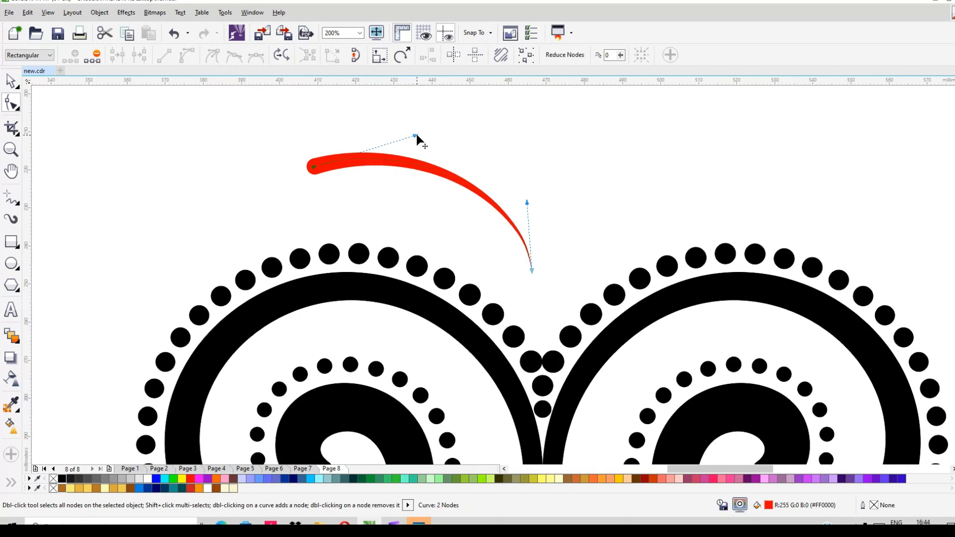
- Try to create a horizontally mirrored copy of the stroke's control curve above the right spiral
left_click(12, 79)
left_click(425, 168)
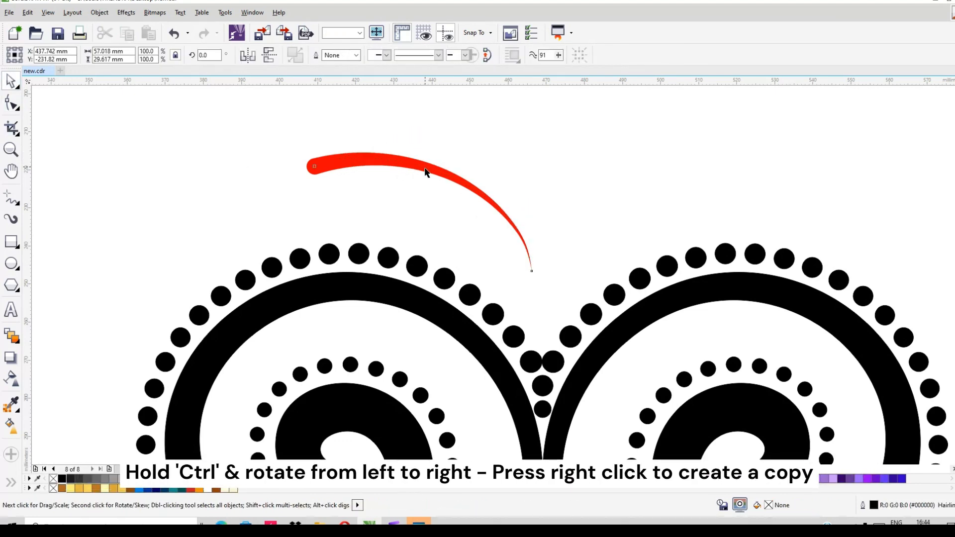
scroll(438, 193, "down", 2)
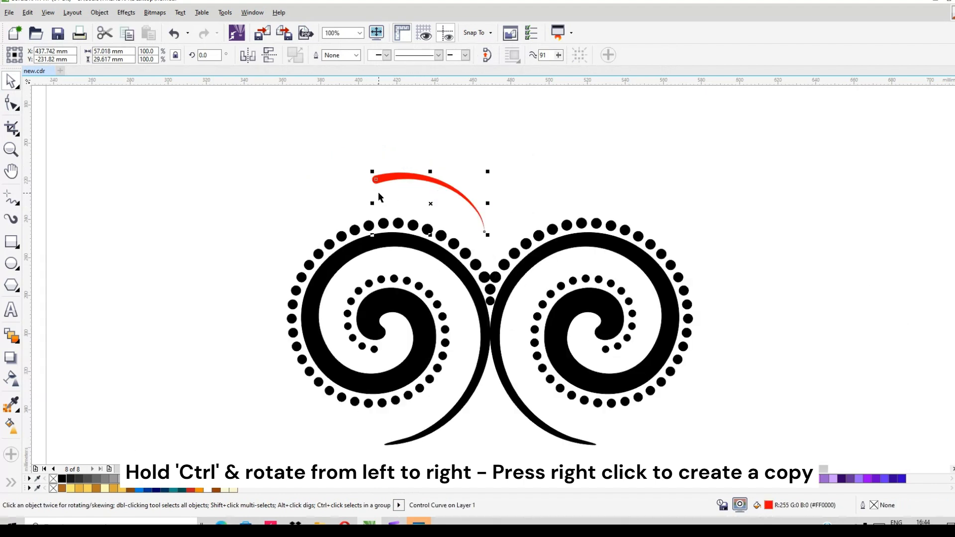
left_click_drag(371, 204, 548, 200)
right_click(548, 200)
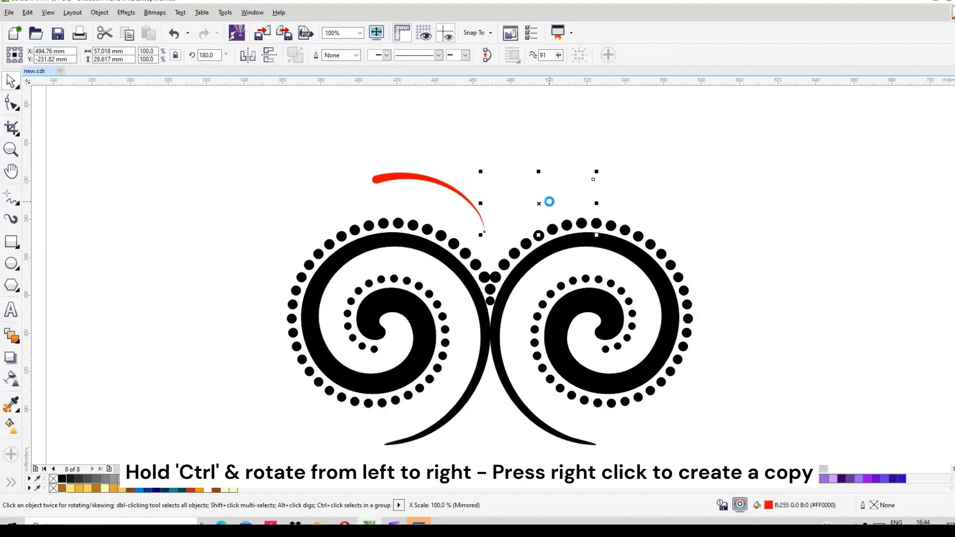
left_click(606, 208)
- Create a horizontally mirrored copy of the whole red brush stroke above the right spiral, with the tapered tips meeting
left_click_drag(313, 127, 514, 253)
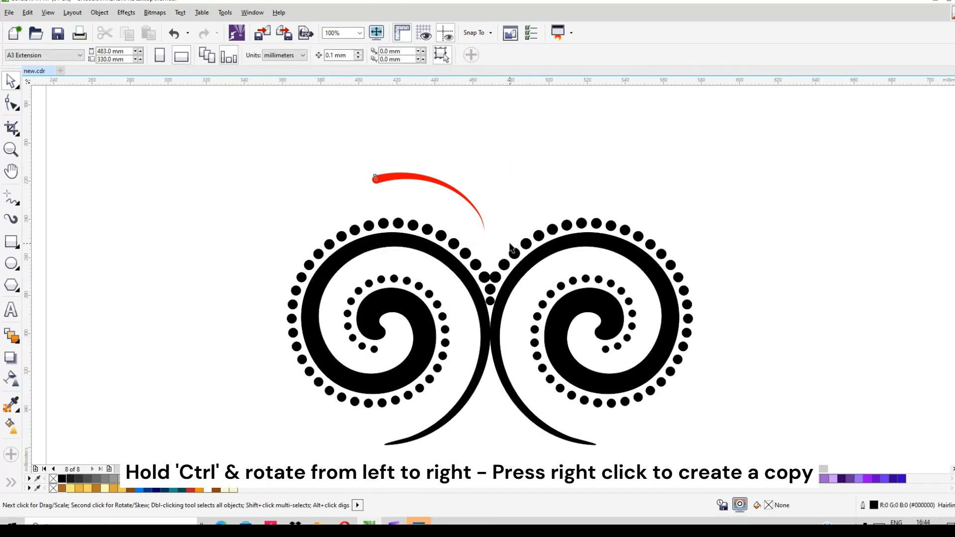
left_click_drag(368, 202, 384, 202)
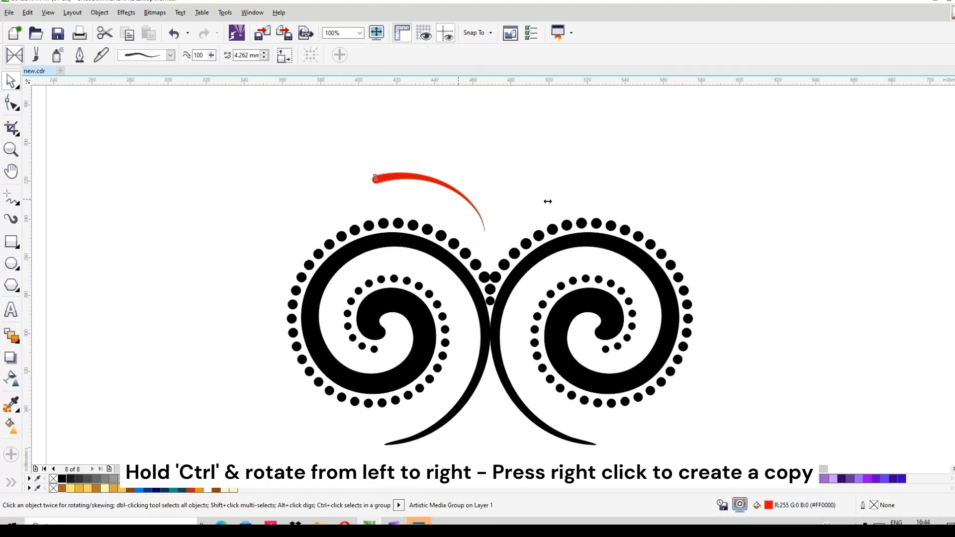
left_click_drag(547, 201, 566, 202)
right_click(566, 204)
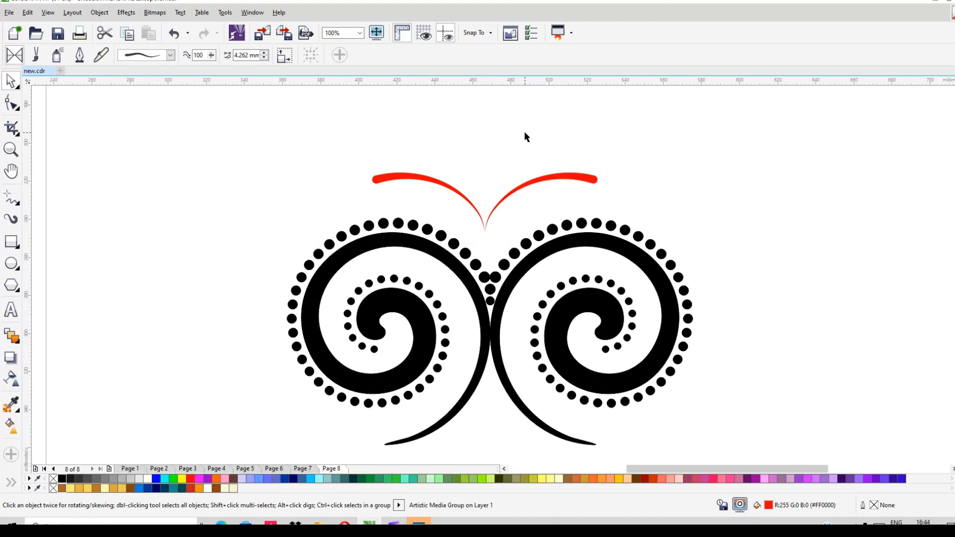
- Set the width of both red artistic media brush strokes to 5 mm
left_click_drag(334, 145, 640, 242)
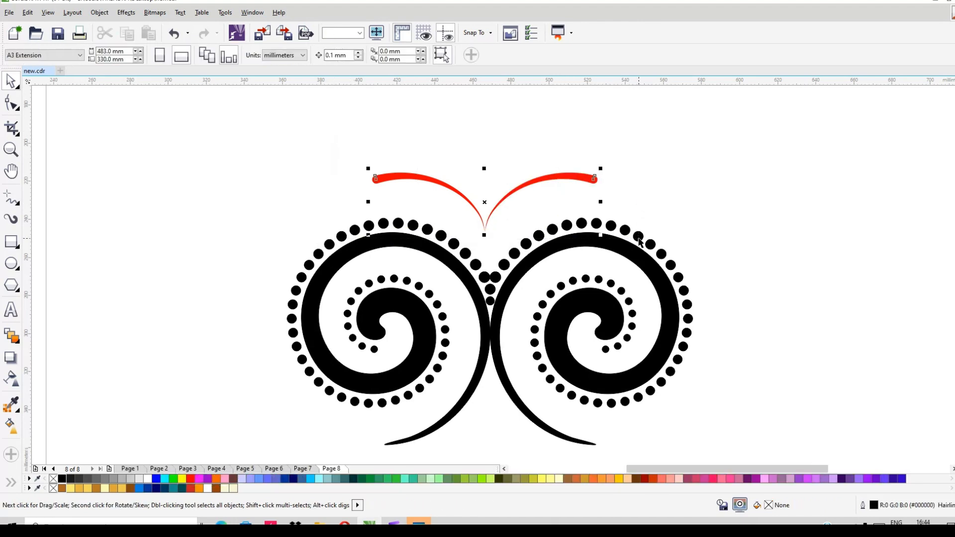
left_click(445, 185)
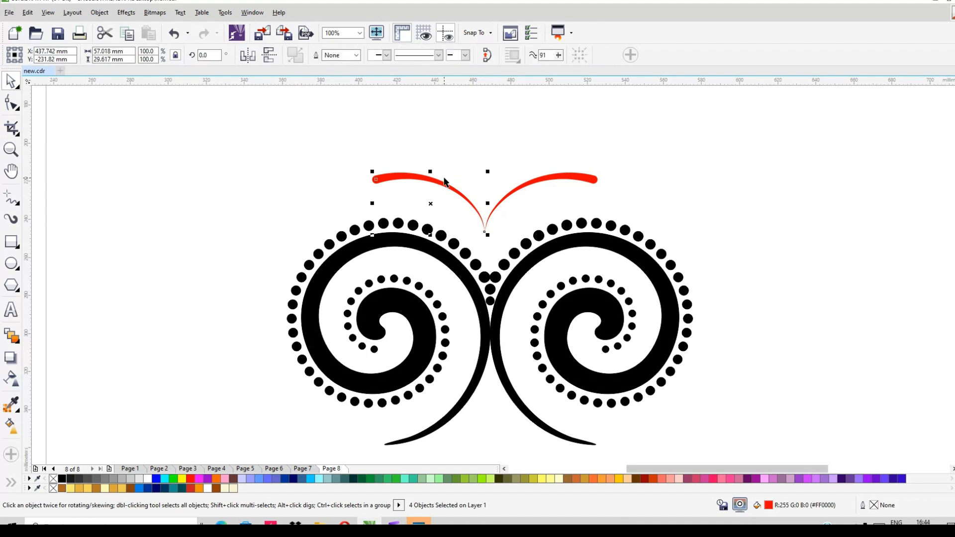
scroll(444, 182, "up", 2)
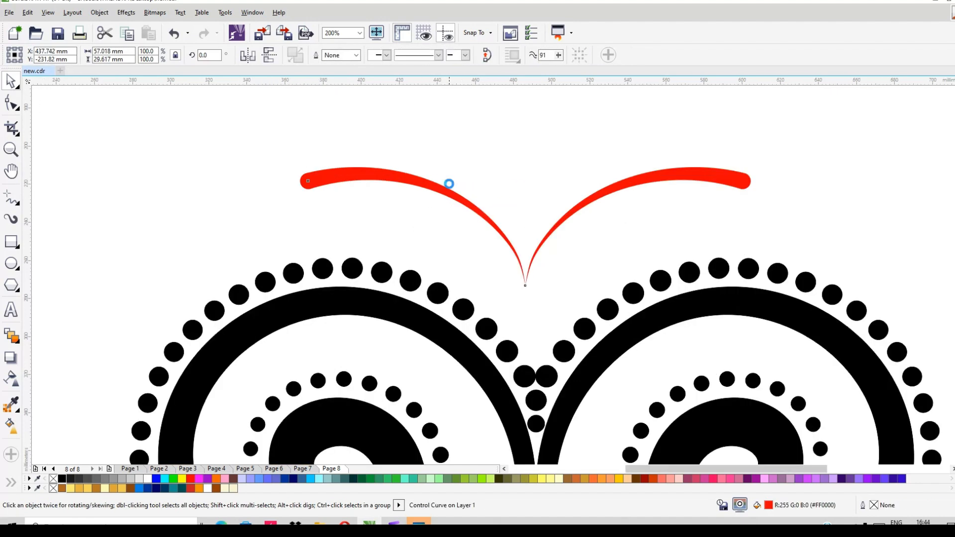
scroll(447, 184, "down", 2)
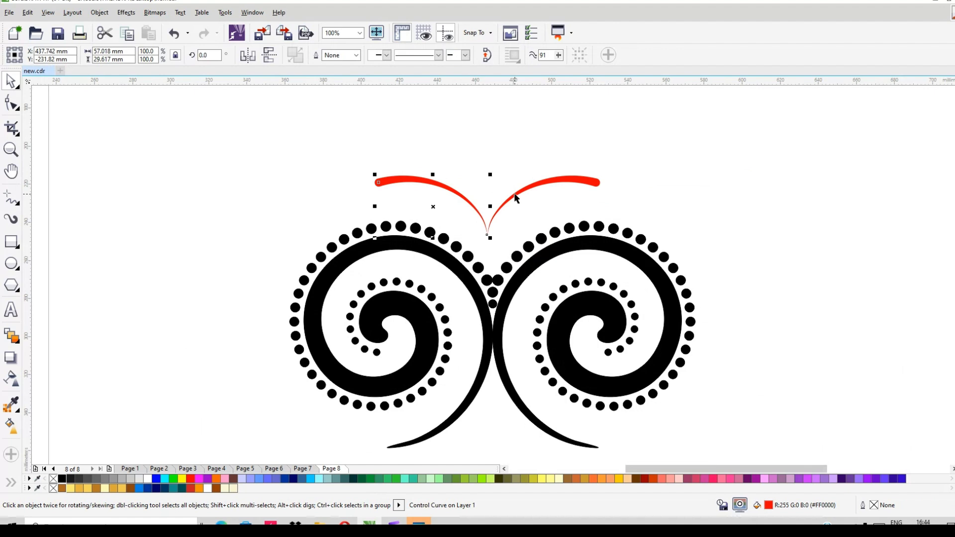
left_click(530, 187, "shift")
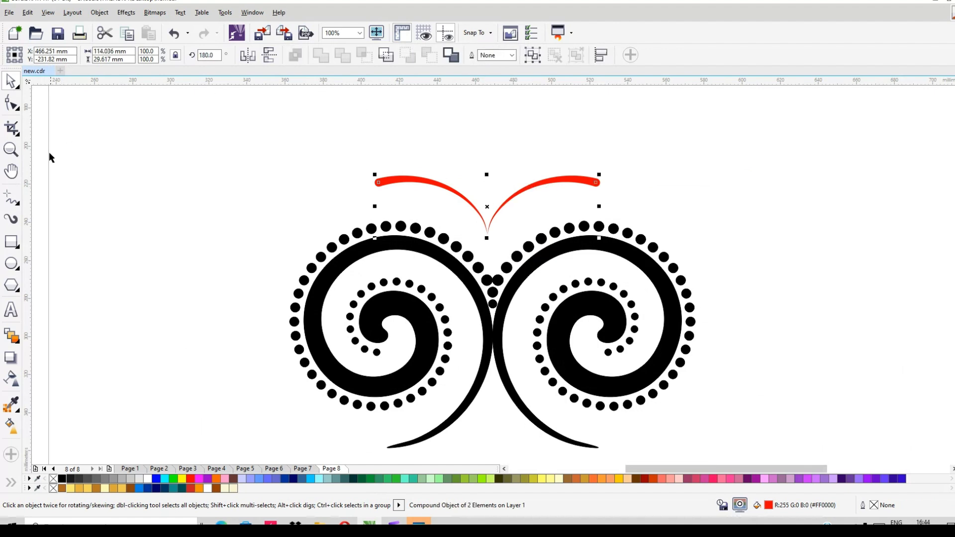
left_click(11, 219)
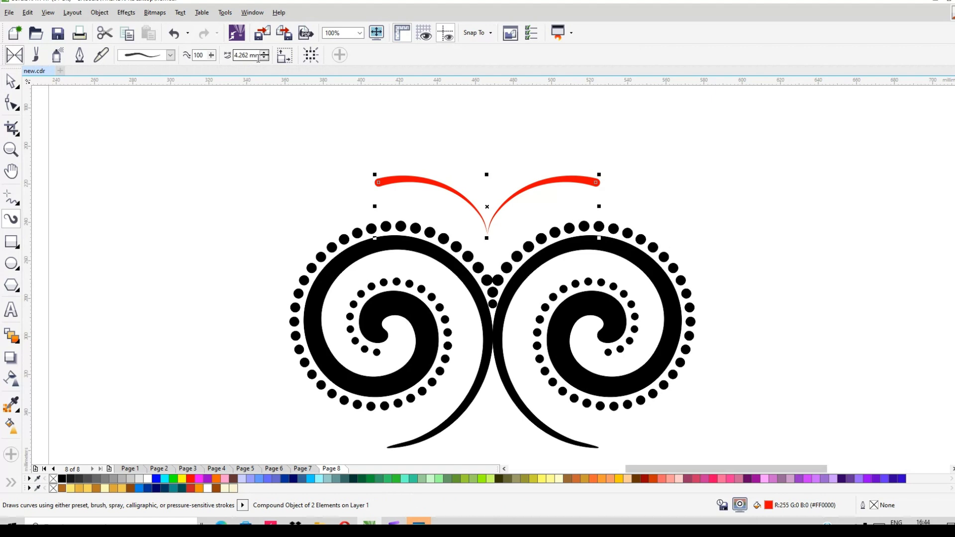
left_click_drag(250, 55, 215, 61)
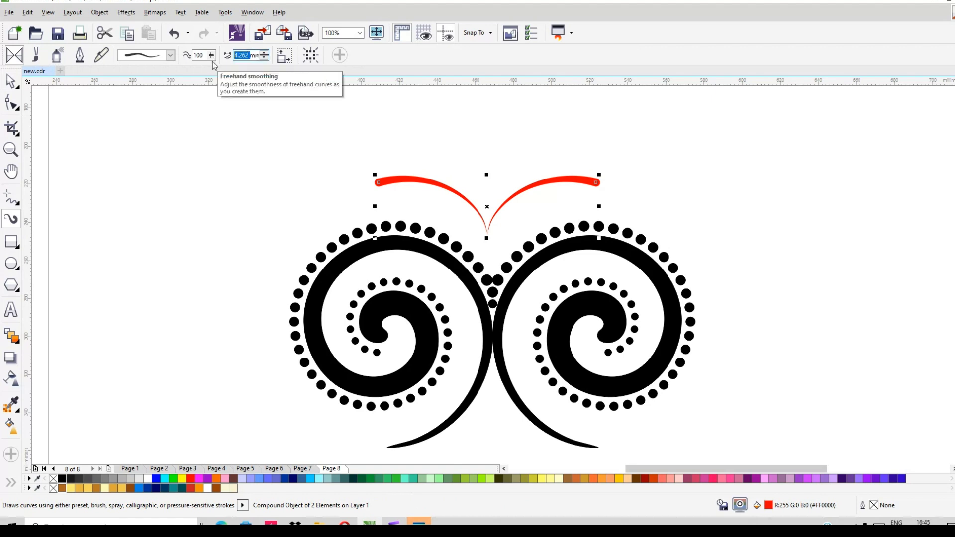
type("5")
key("Return")
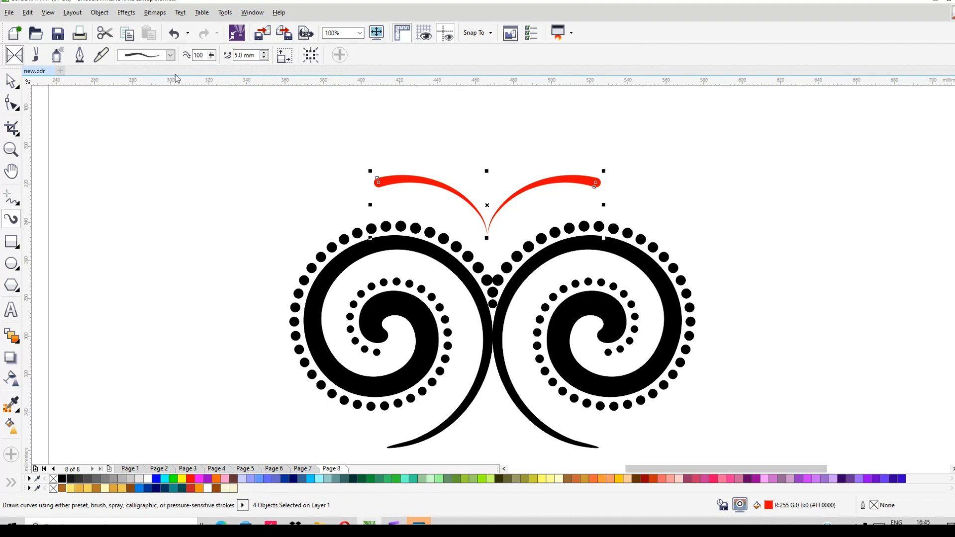
- Increase the width of both selected red brush strokes to 6 mm and deselect them
left_click_drag(255, 55, 192, 63)
type("6")
key("Return")
left_click(11, 81)
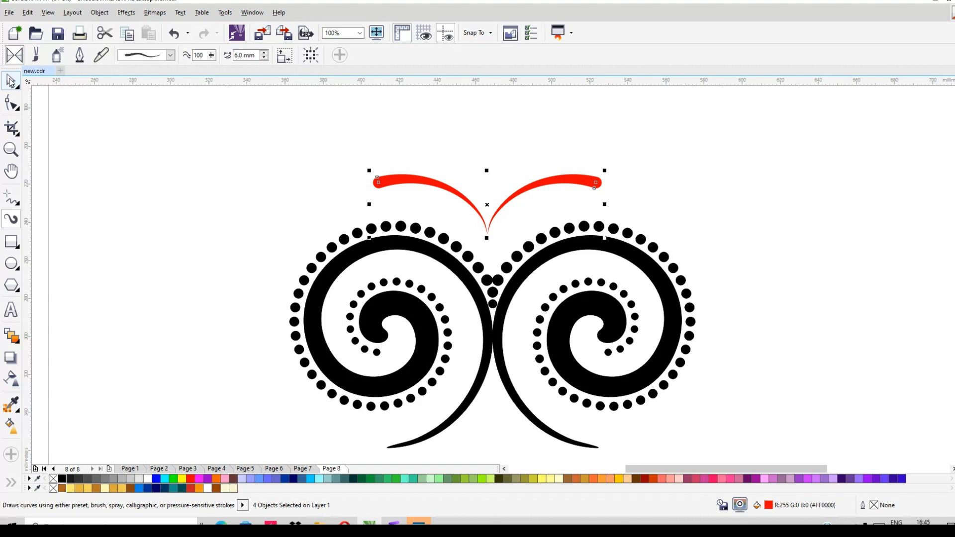
left_click(434, 147)
scroll(534, 169, "up", 1)
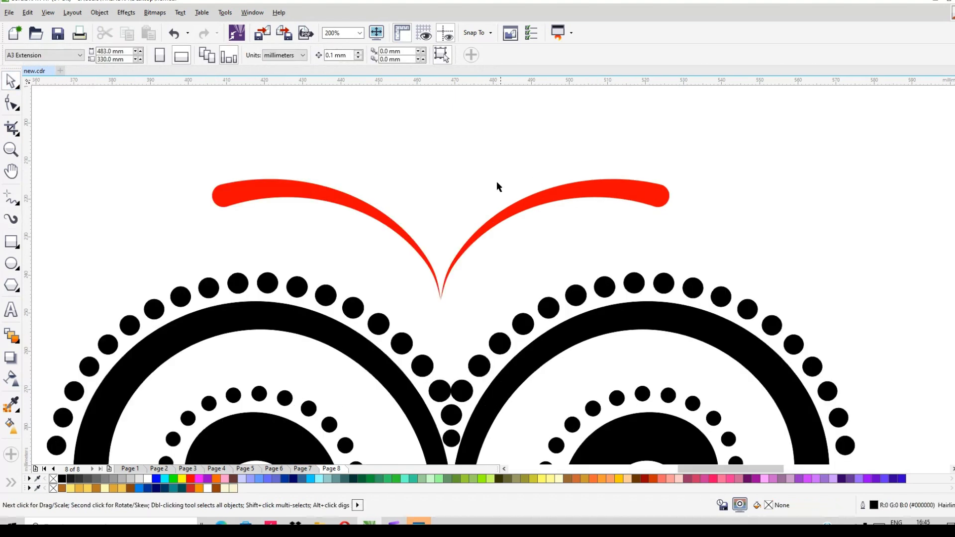
scroll(499, 188, "down", 1)
- Try moving the left red stroke up by its control curve, and undo the move
left_click_drag(262, 139, 616, 240)
left_click(429, 196)
scroll(429, 197, "up", 2)
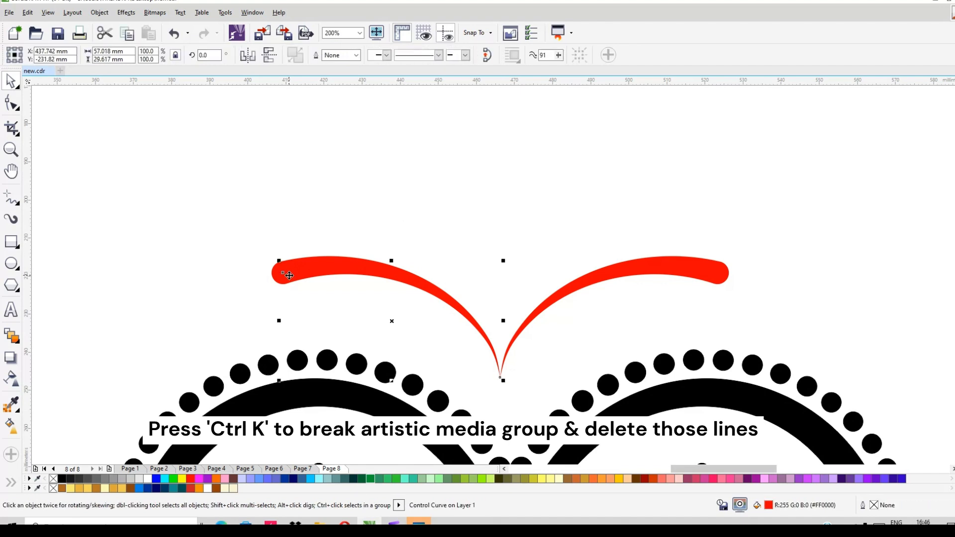
left_click_drag(311, 271, 337, 183)
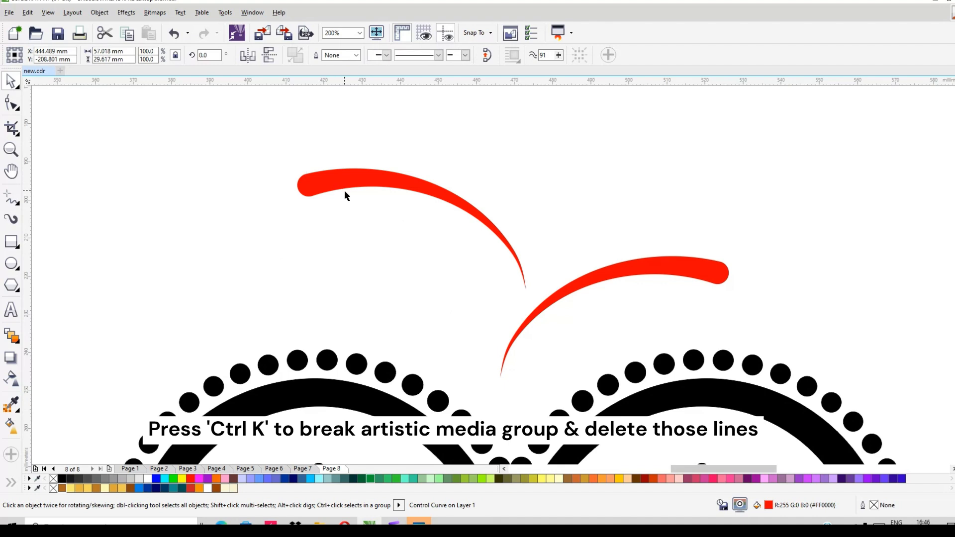
key("ctrl+z")
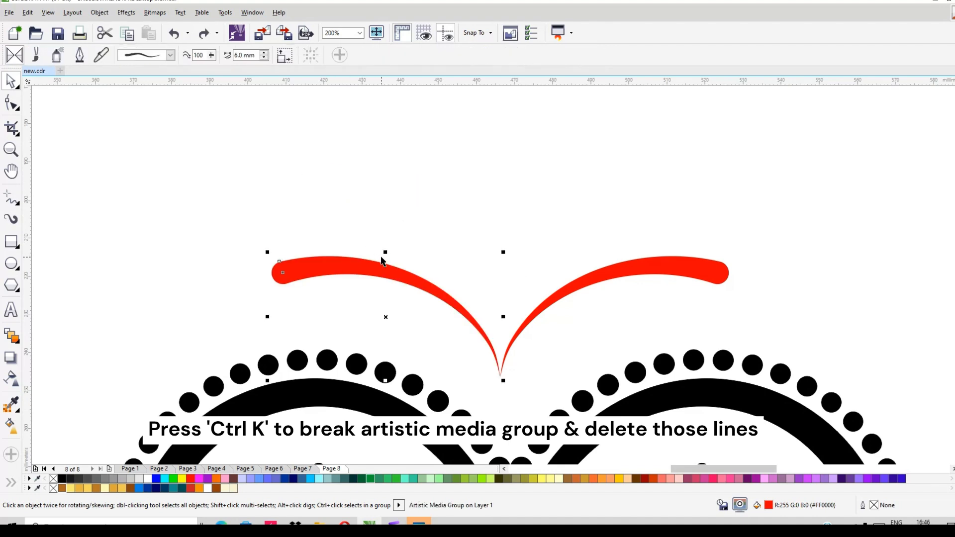
- Break apart the left stroke's artistic media group and delete its invisible control curve
key("ctrl+k")
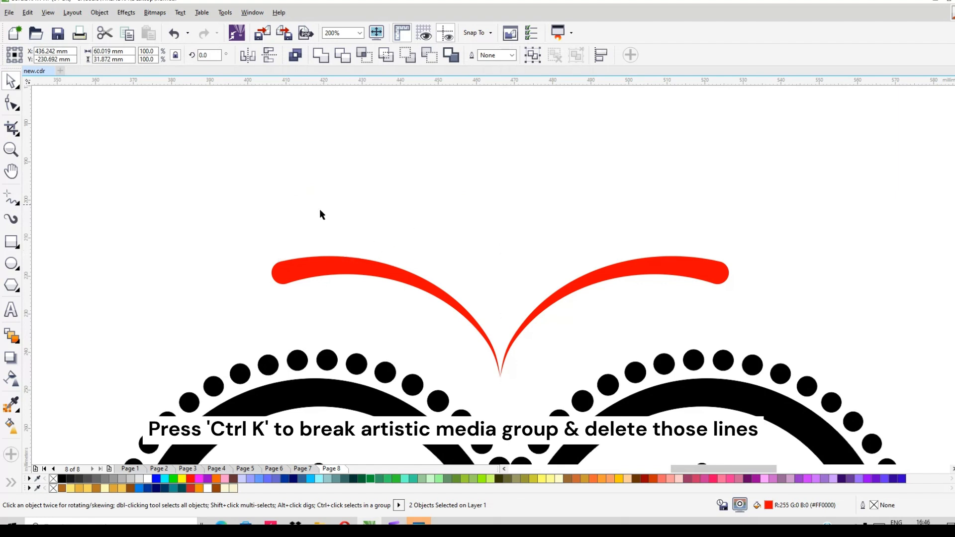
left_click(324, 241)
left_click(354, 195)
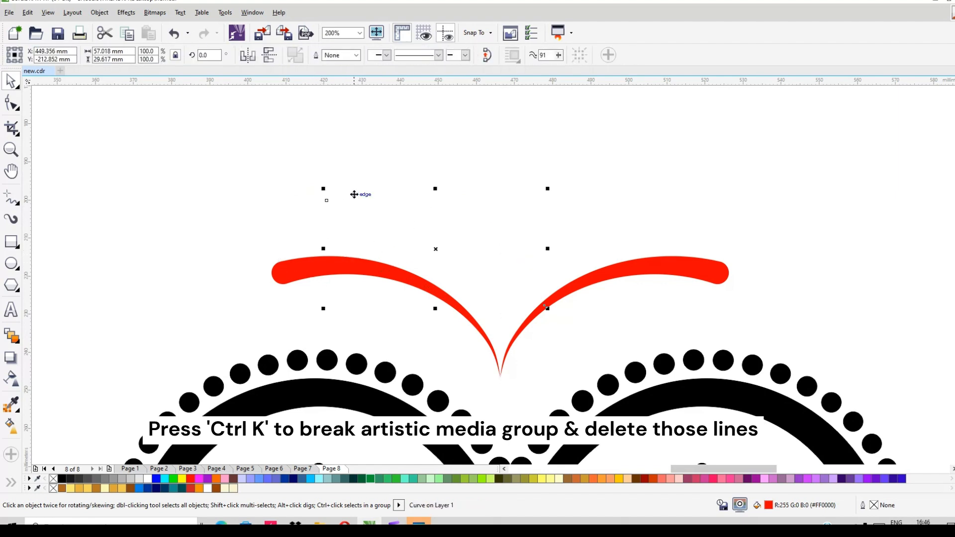
key("Delete")
- Break apart the right stroke's artistic media group and delete its invisible control curve
left_click(635, 269)
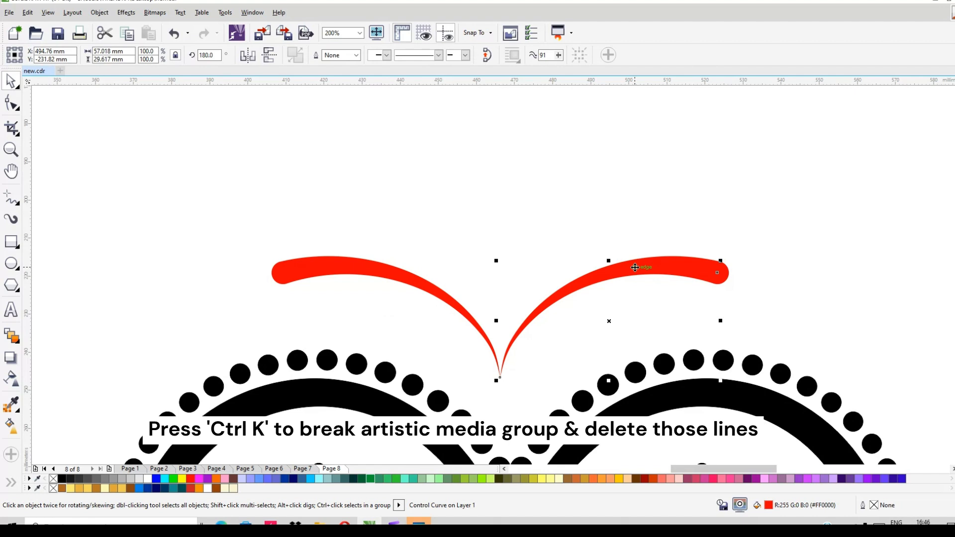
left_click(707, 268)
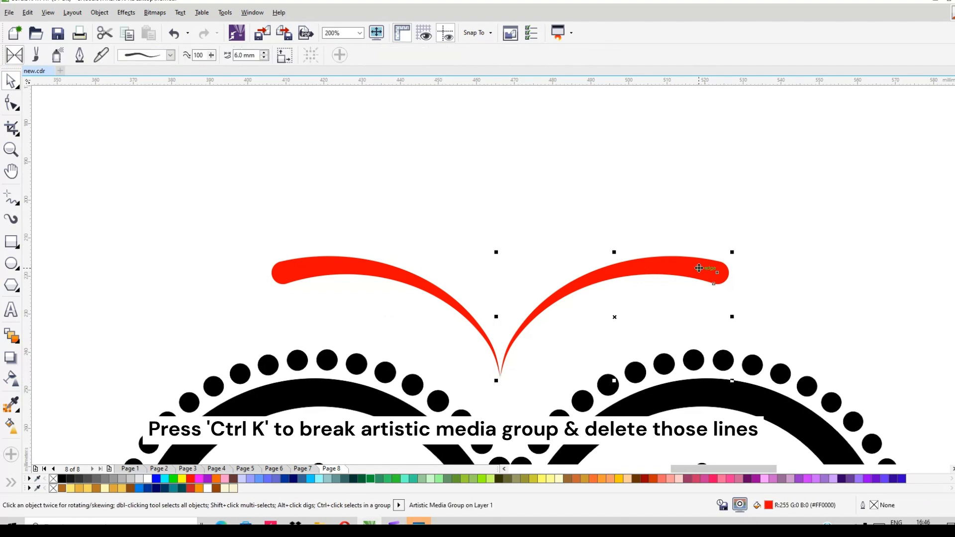
key("ctrl+k")
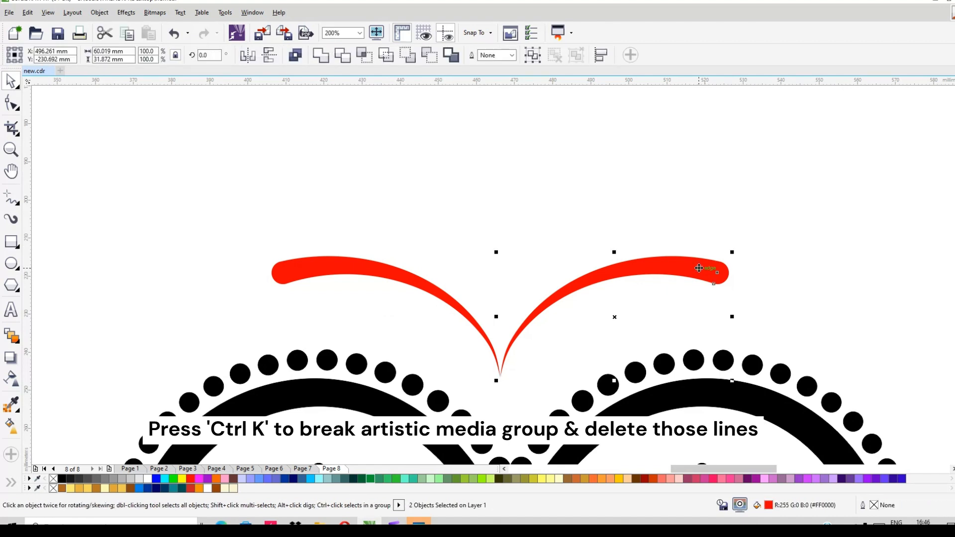
left_click(710, 273)
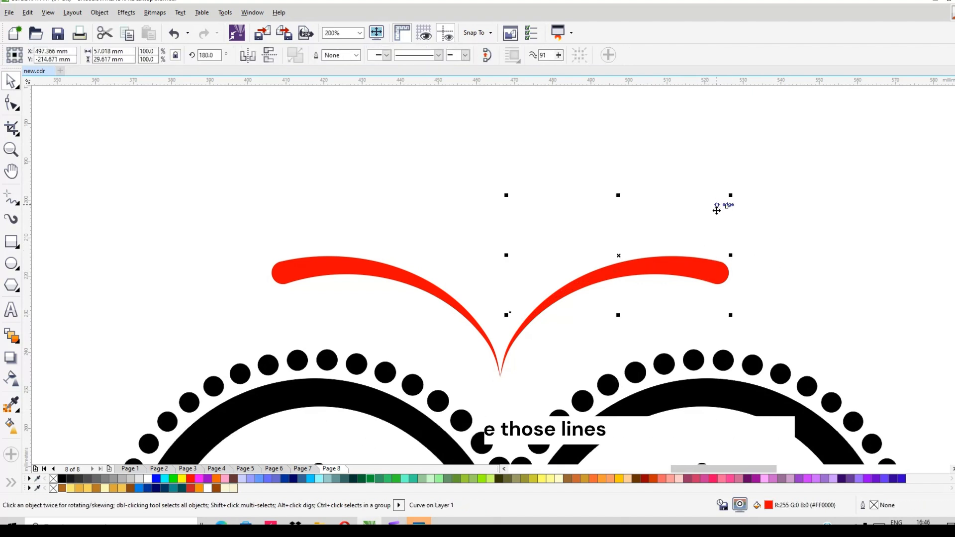
key("Delete")
- Group the two red strokes and place a copy of the group about 88 mm straight above
scroll(511, 261, "down", 2)
left_click_drag(348, 226, 658, 322)
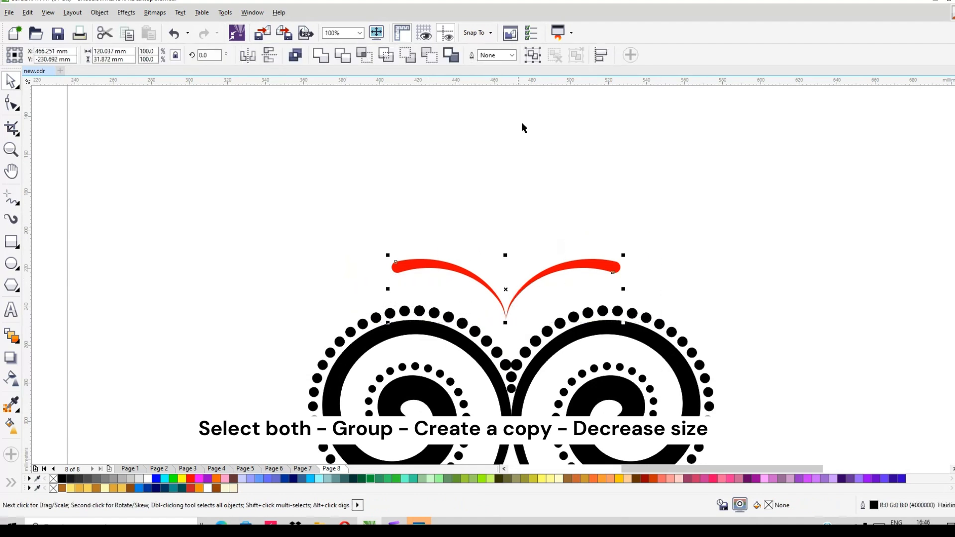
left_click(533, 54)
left_click_drag(507, 290, 508, 122)
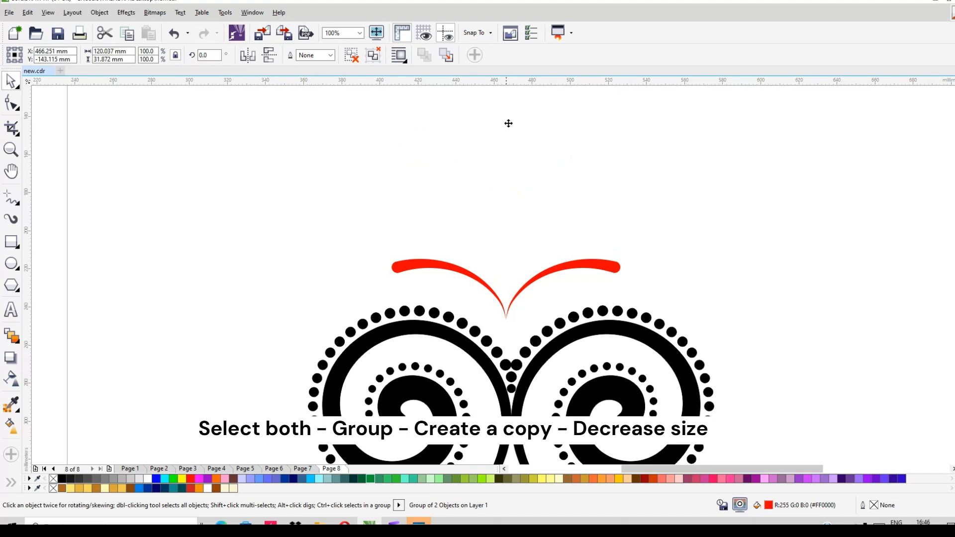
- Shrink the upper copy proportionally about its centre to about 42.8%, roughly 51 mm wide
scroll(535, 196, "down", 2)
scroll(538, 138, "up", 3)
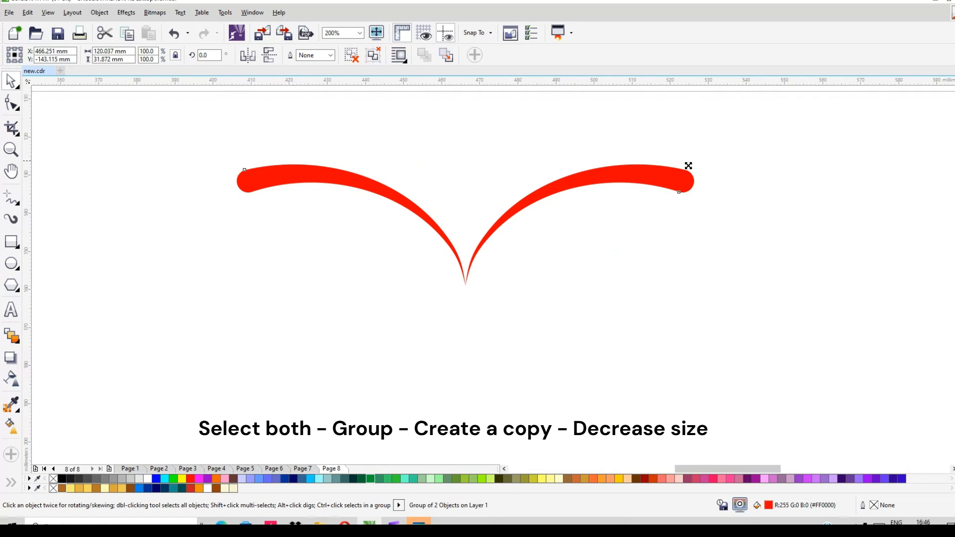
left_click_drag(688, 165, 647, 192)
scroll(516, 163, "down", 2)
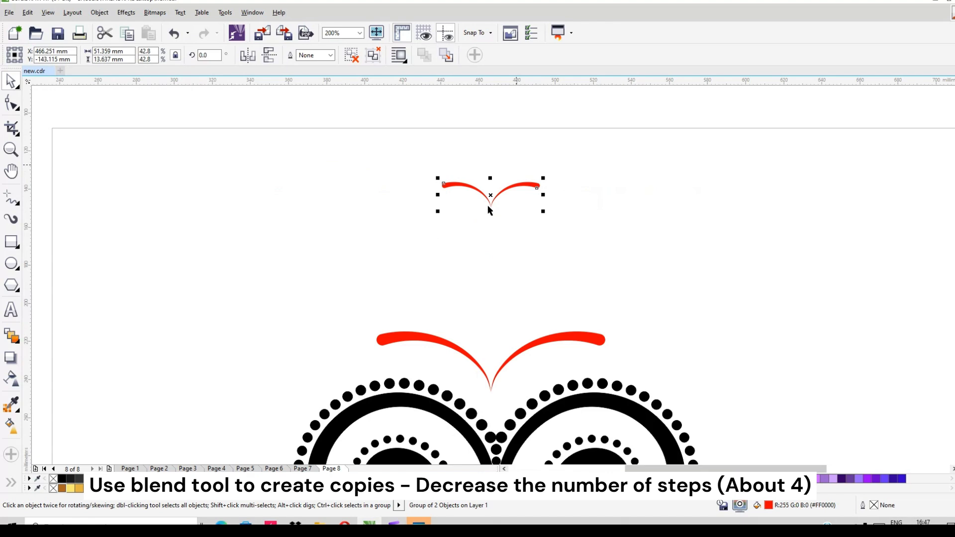
- Blend the small upper stroke group into the large lower group with 5 blend steps
key("ctrl+b")
left_click_drag(491, 205, 497, 378)
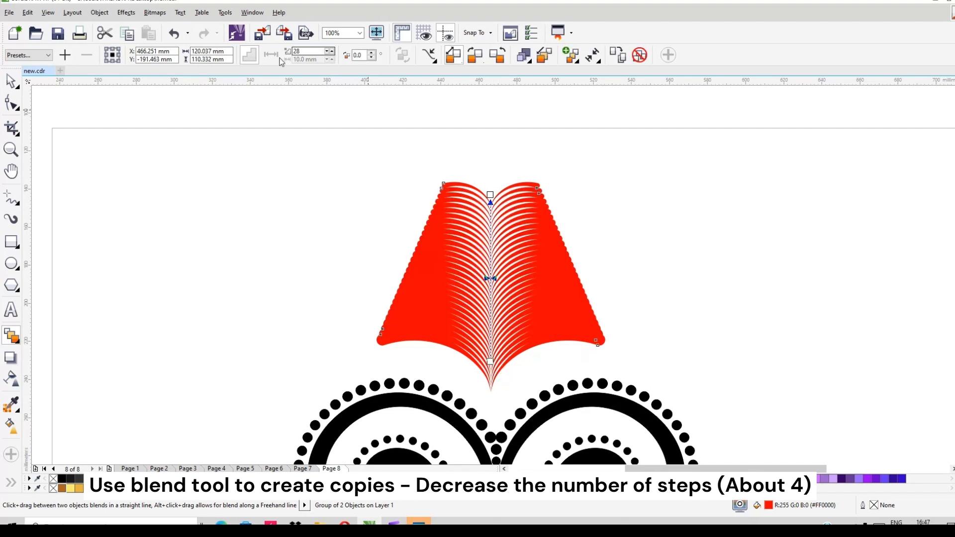
double_click(311, 51)
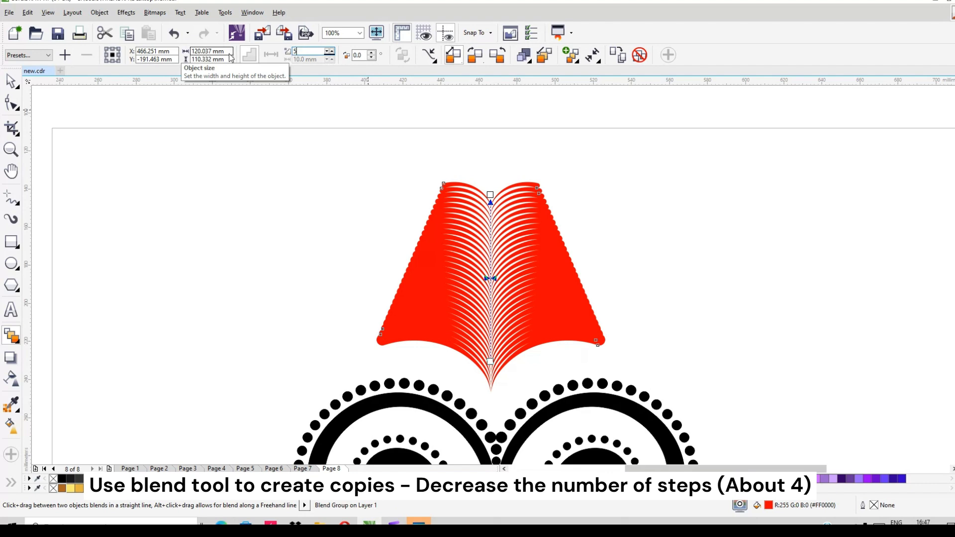
key("Return")
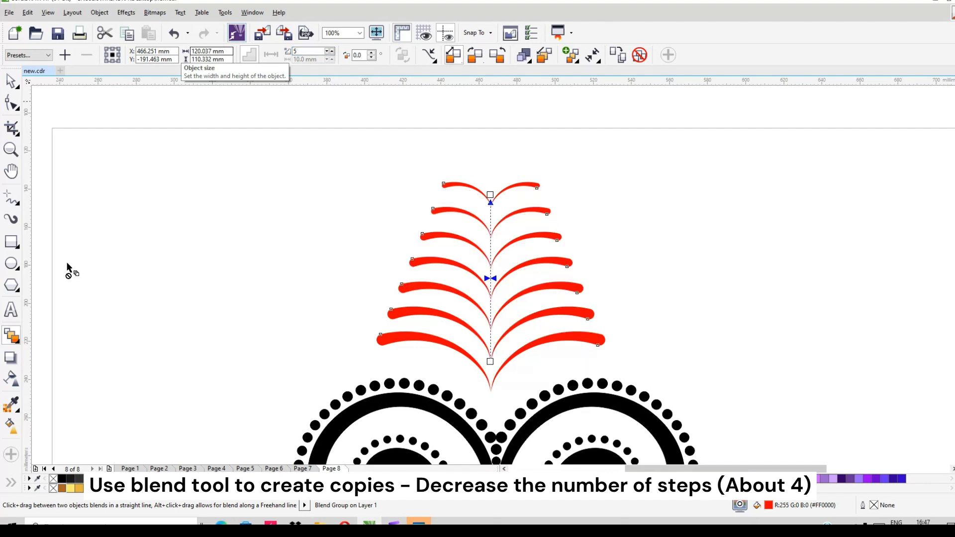
left_click(17, 83)
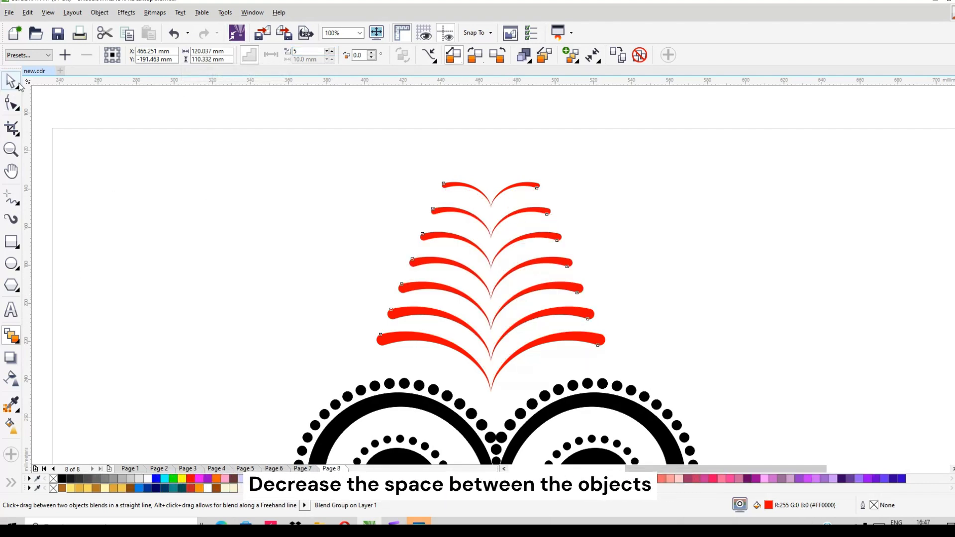
left_click(770, 178)
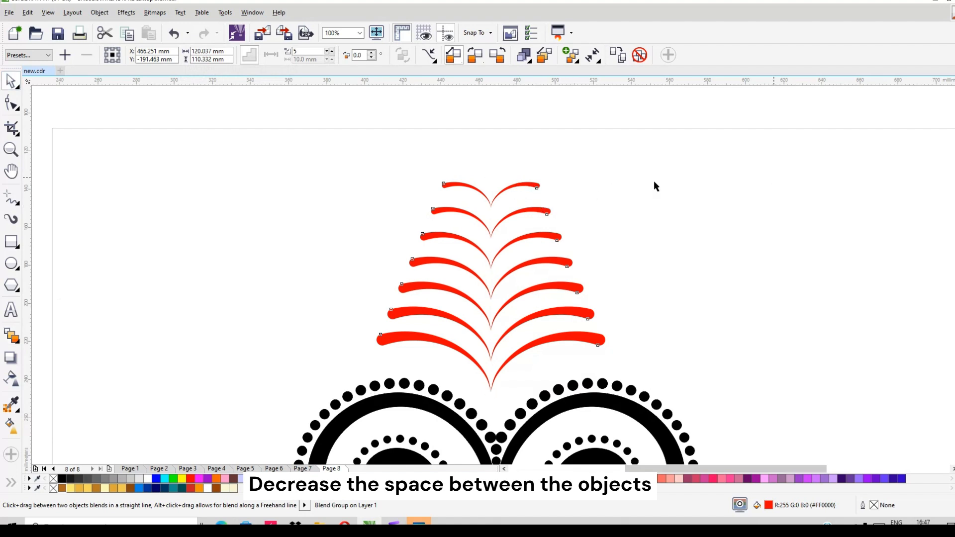
- Move the small top group of the blend straight down about 38 mm to tighten the spacing
left_click(510, 188)
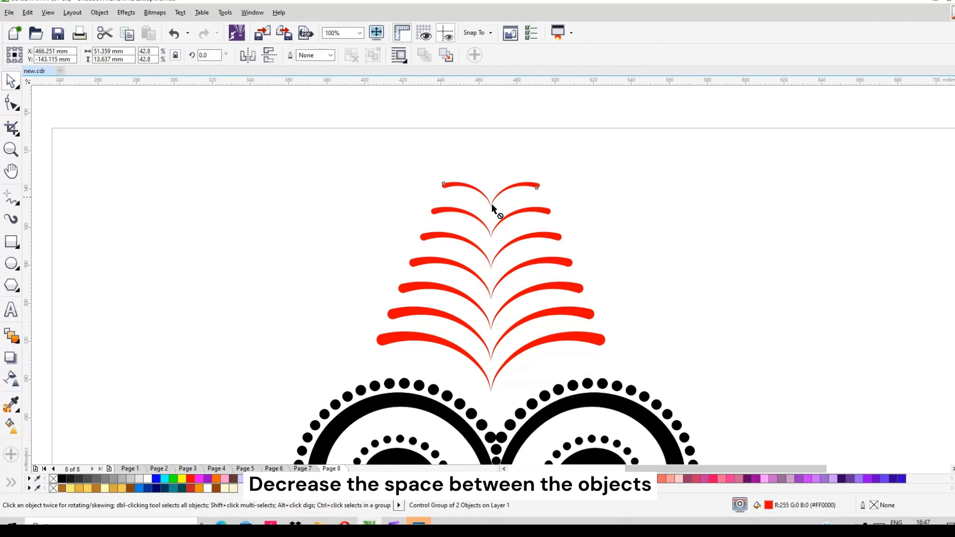
left_click_drag(491, 203, 492, 269)
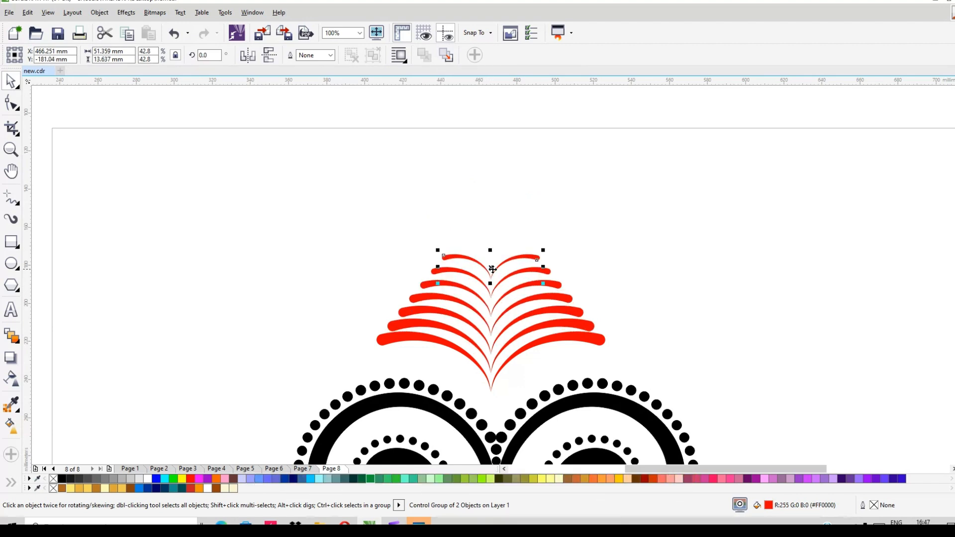
left_click(697, 307)
- Reduce the red stroke blend to 4 steps
left_click(550, 298)
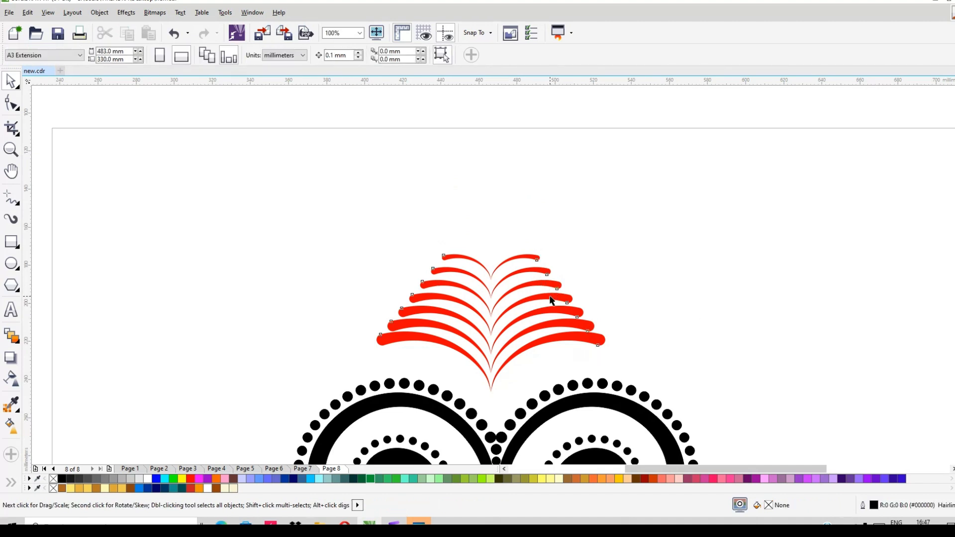
left_click(20, 332)
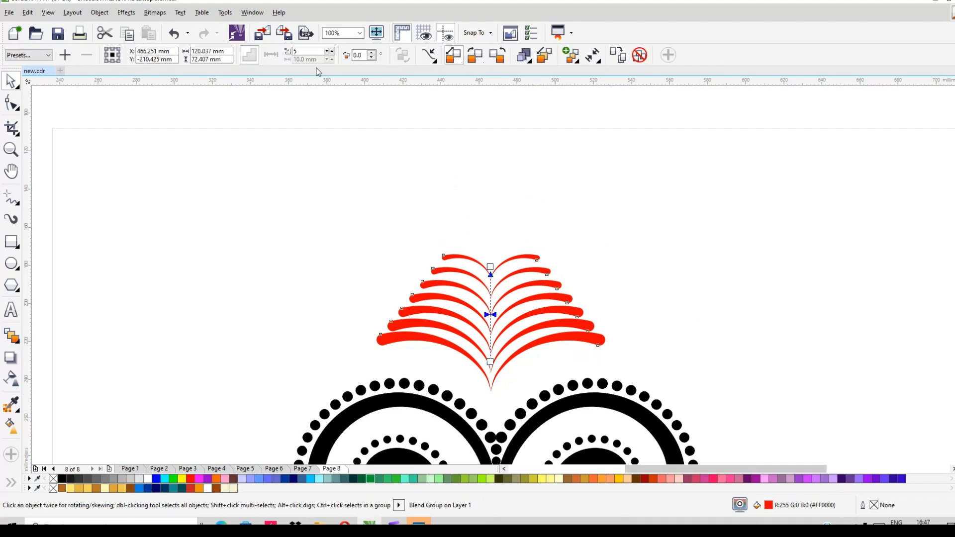
type("4")
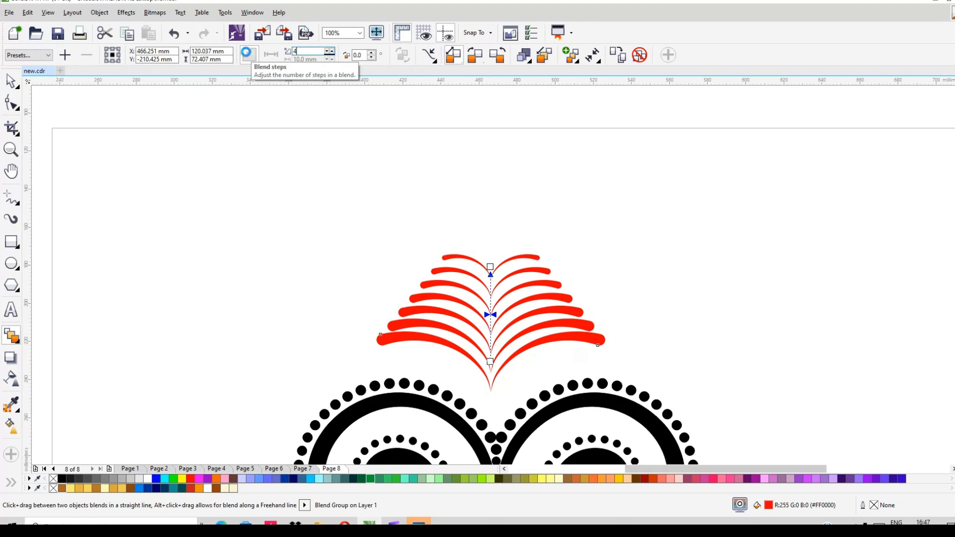
key("Return")
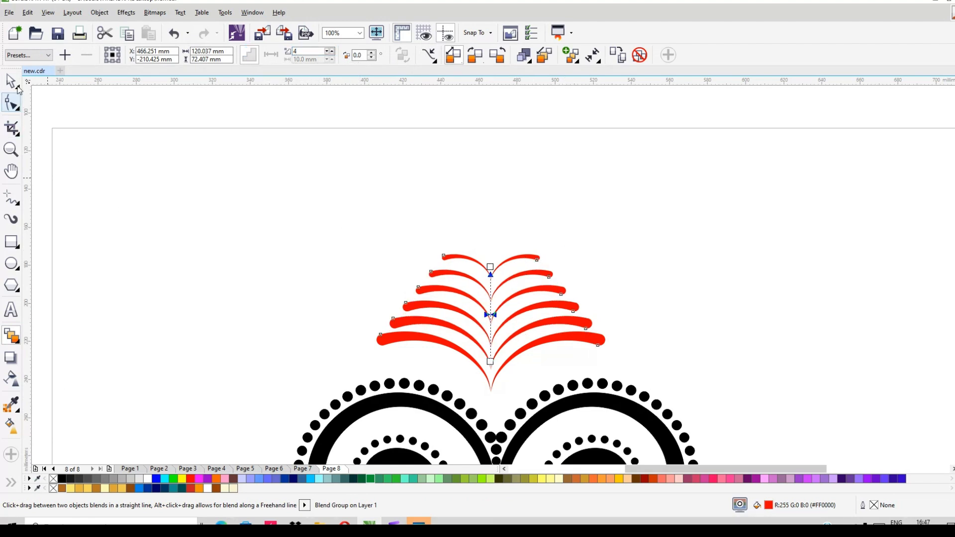
key("space")
left_click(456, 256)
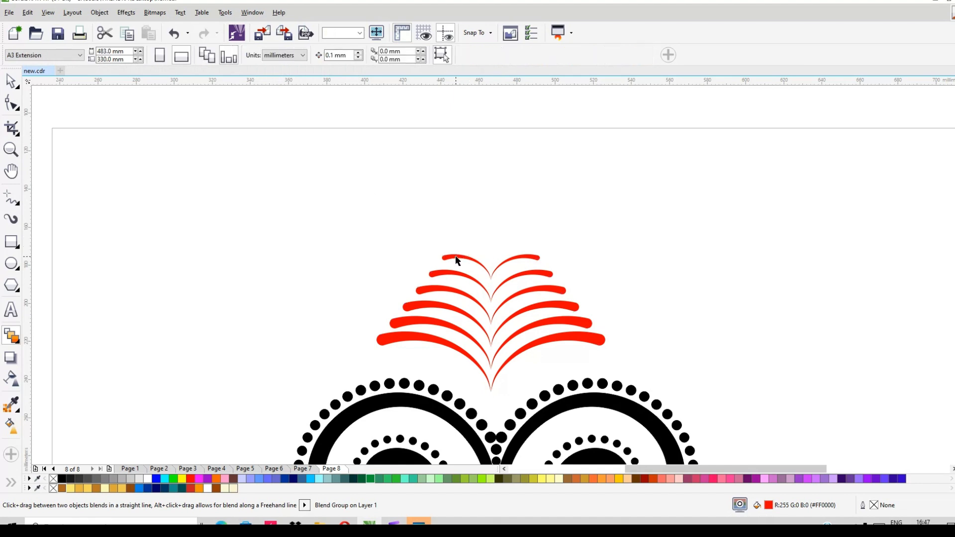
- Move the small top group of the red stroke blend straight down about 6 mm to tighten the stack
key("space")
left_click_drag(491, 272, 493, 280)
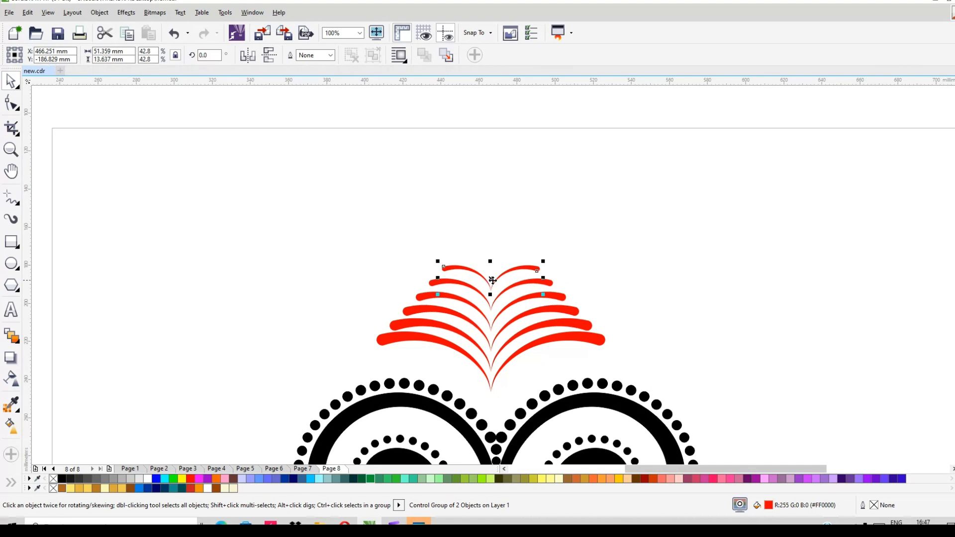
scroll(482, 218, "down", 1)
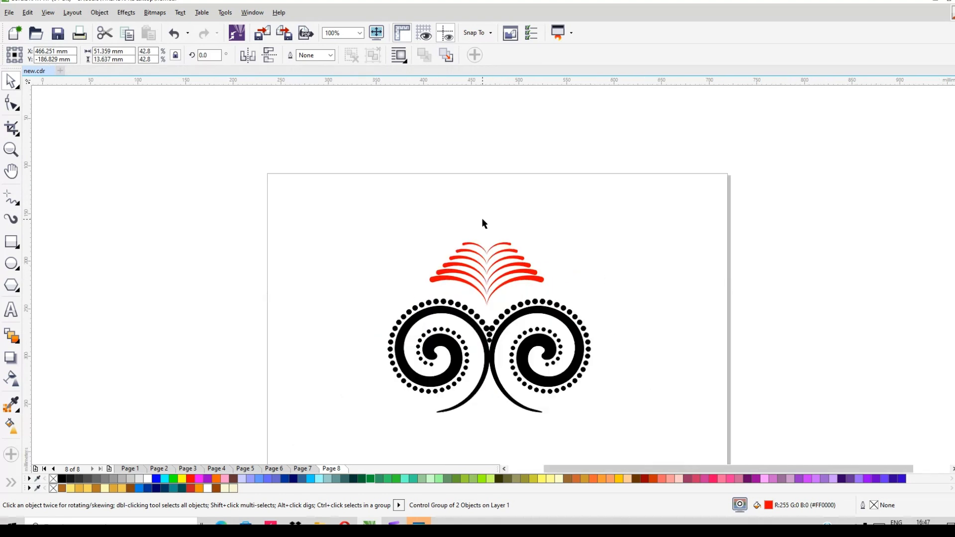
key("Escape")
key("i")
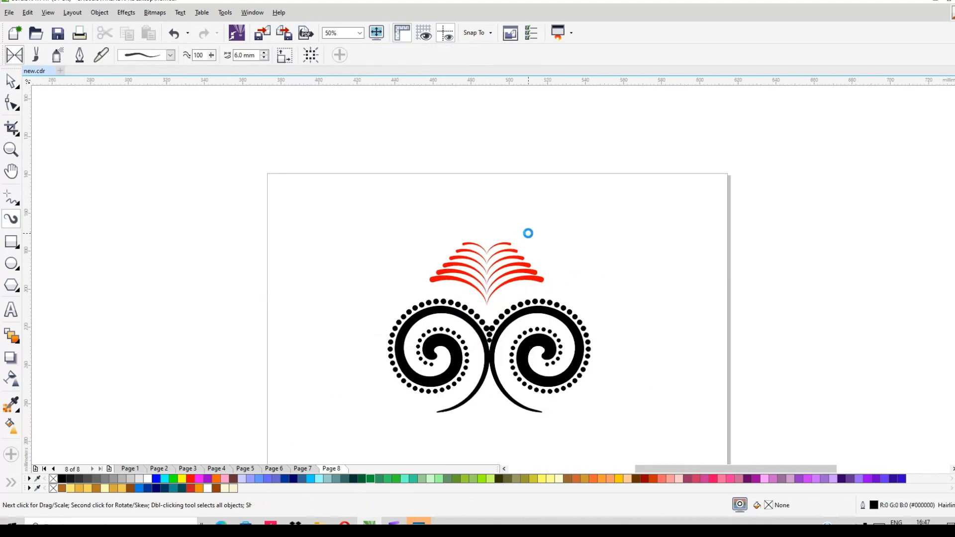
scroll(527, 232, "up", 1)
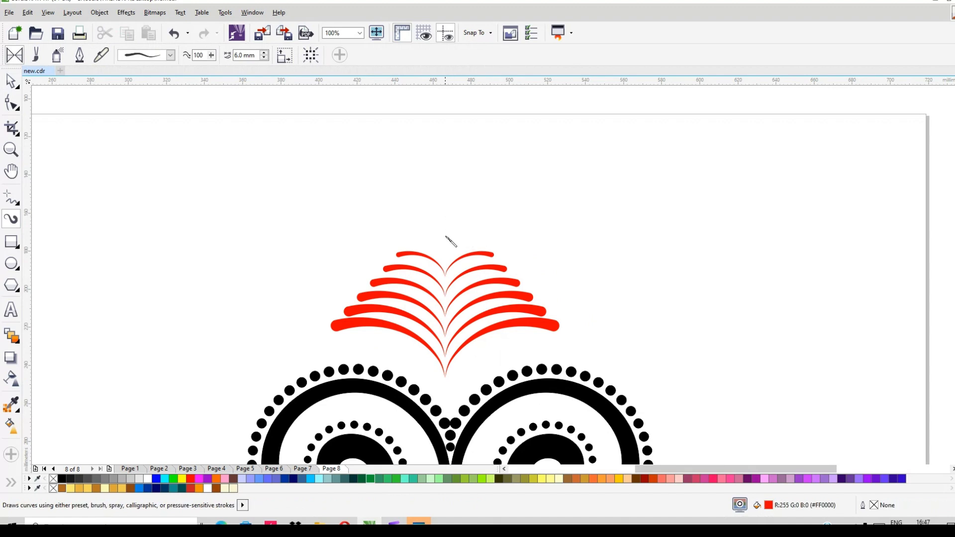
left_click_drag(445, 212, 452, 242)
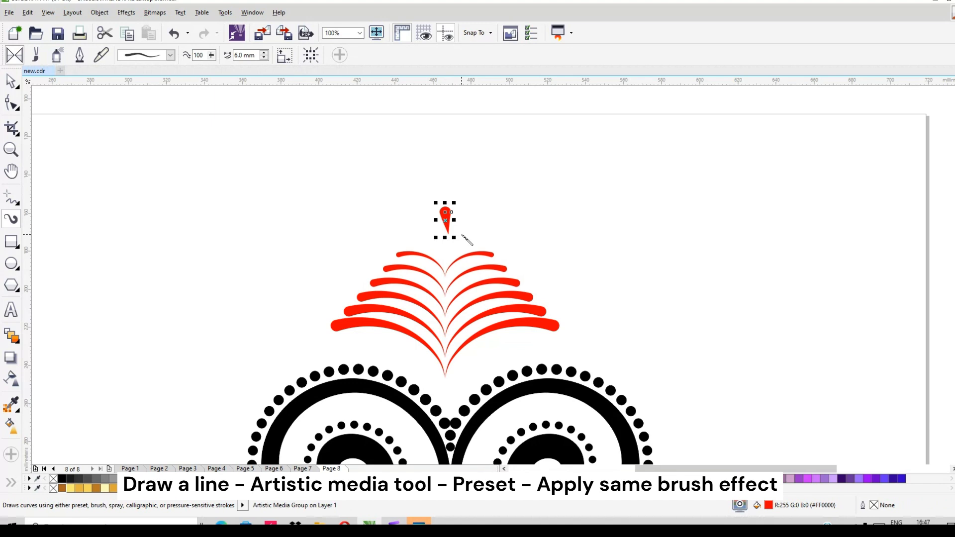
key("Delete")
- Draw a vertical freehand line about 16 mm long above the middle of the red stack and choose a tapered artistic media preset
left_click(10, 198)
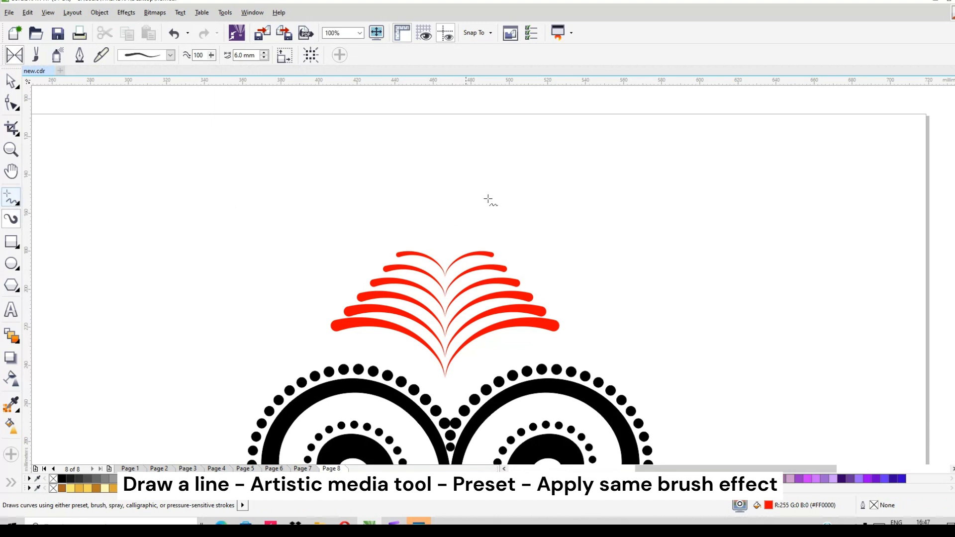
left_click_drag(444, 208, 443, 239)
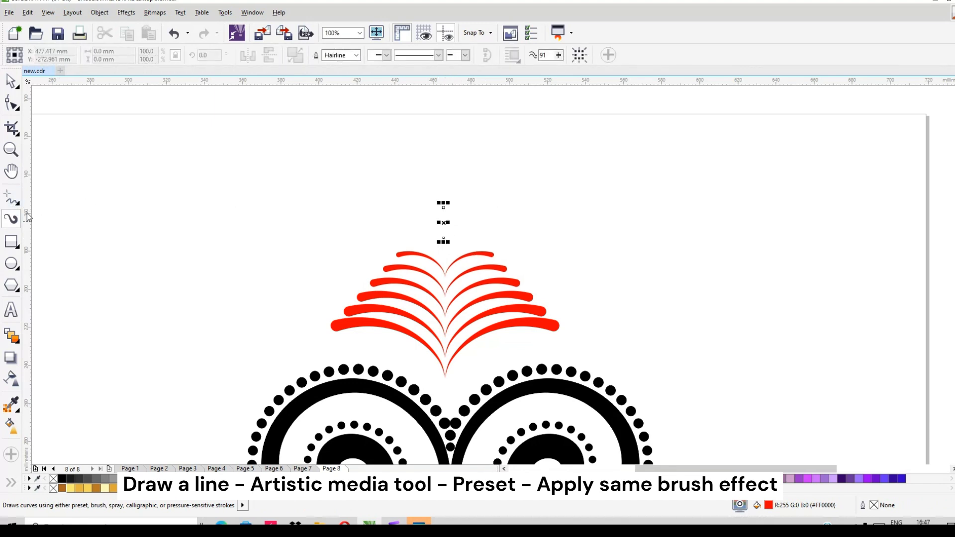
left_click(12, 218)
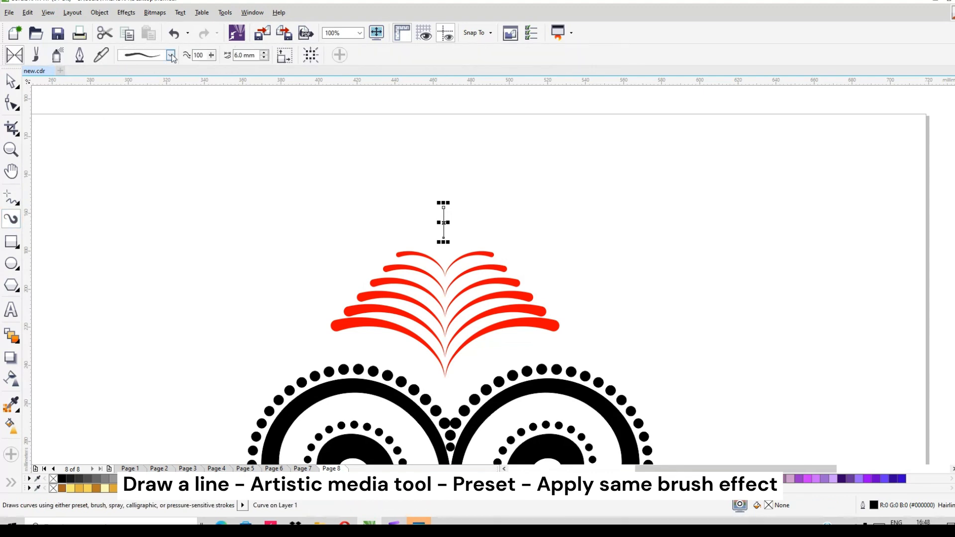
left_click(171, 56)
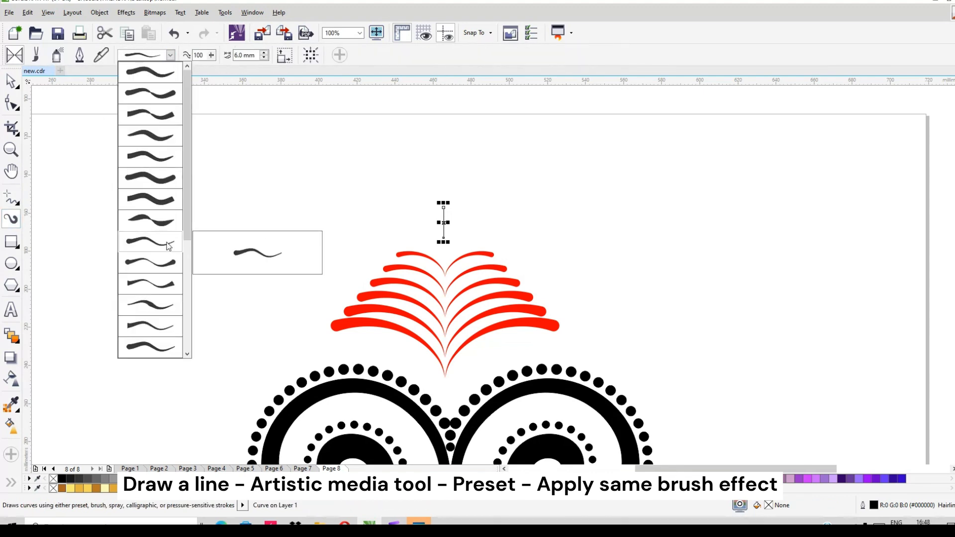
left_click(158, 354)
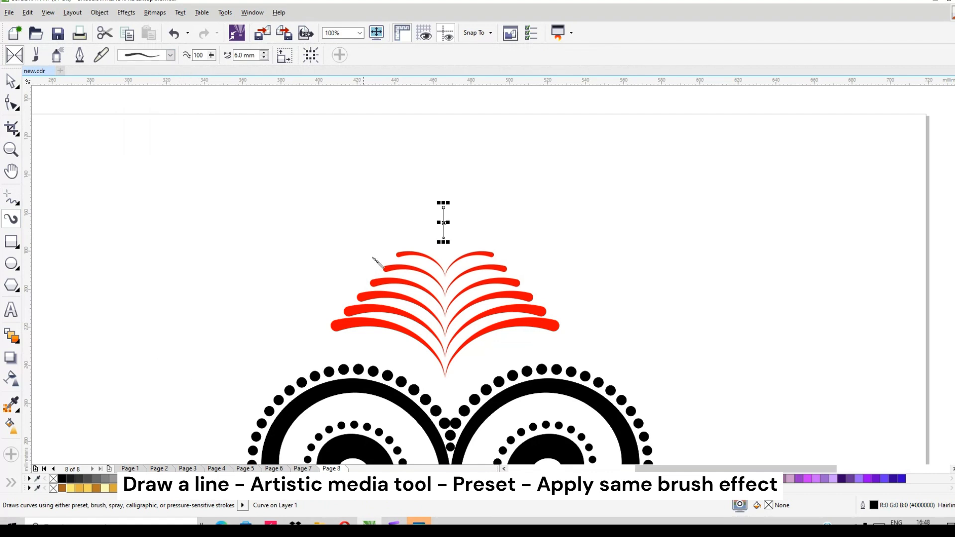
- Apply the straight-tapering, round-headed artistic media preset to the vertical line and set its stroke width to 3 mm
left_click(443, 222)
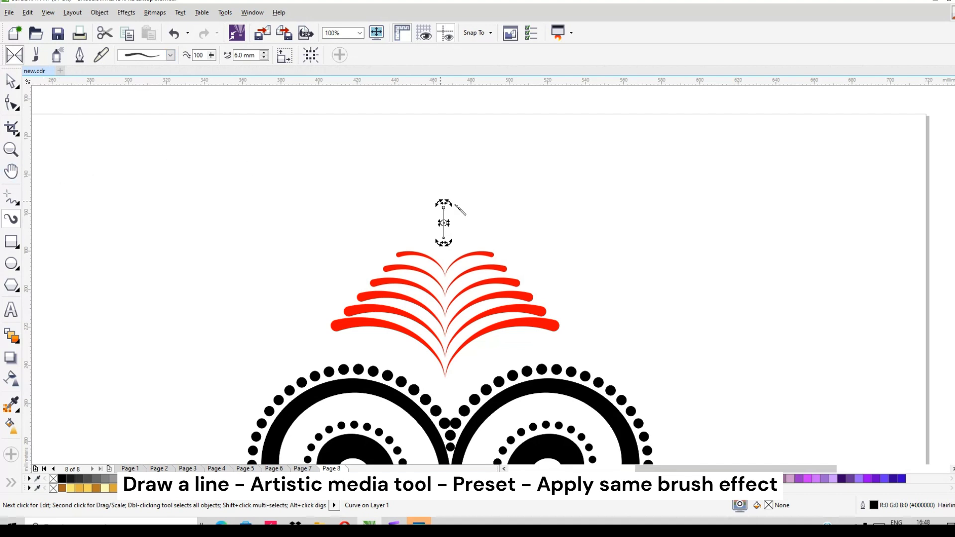
left_click(444, 213)
scroll(438, 219, "up", 3)
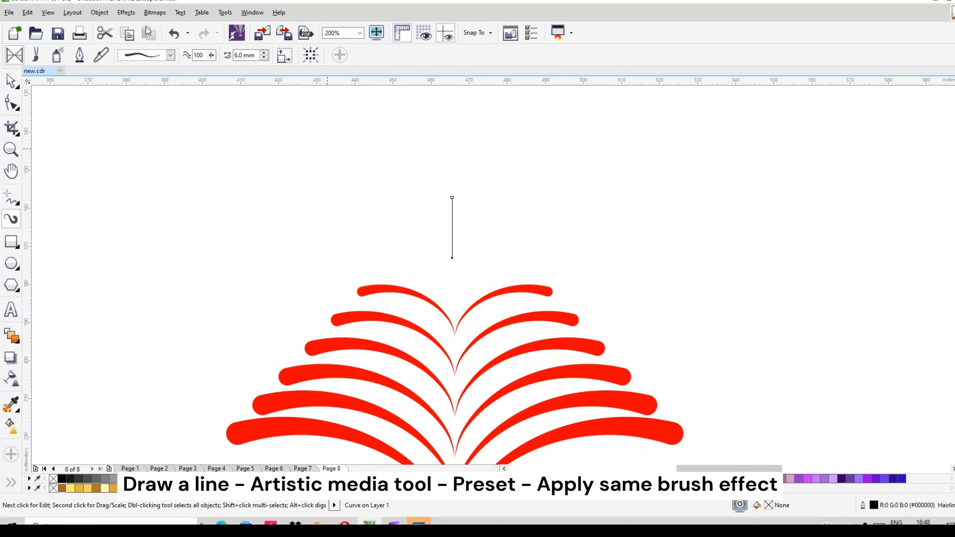
left_click(171, 57)
left_click(158, 79)
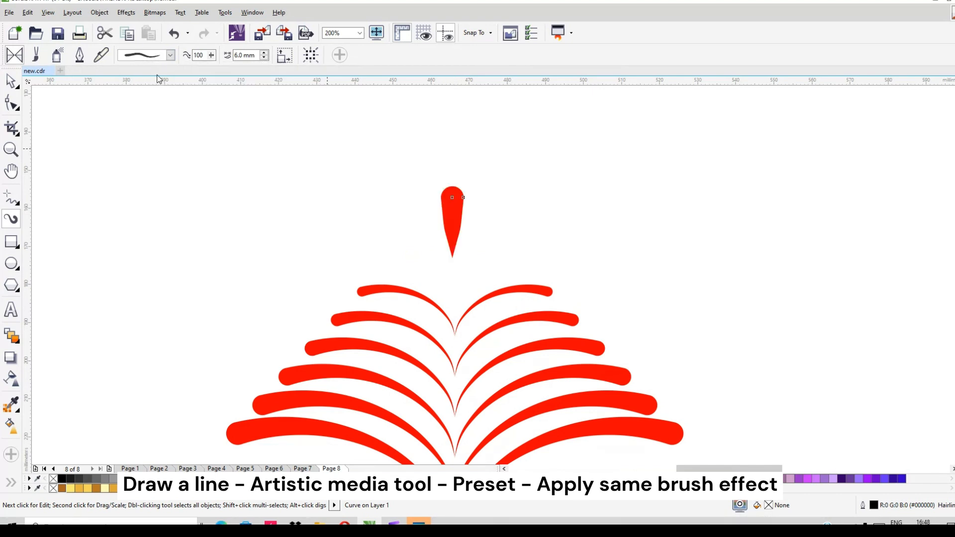
left_click(171, 56)
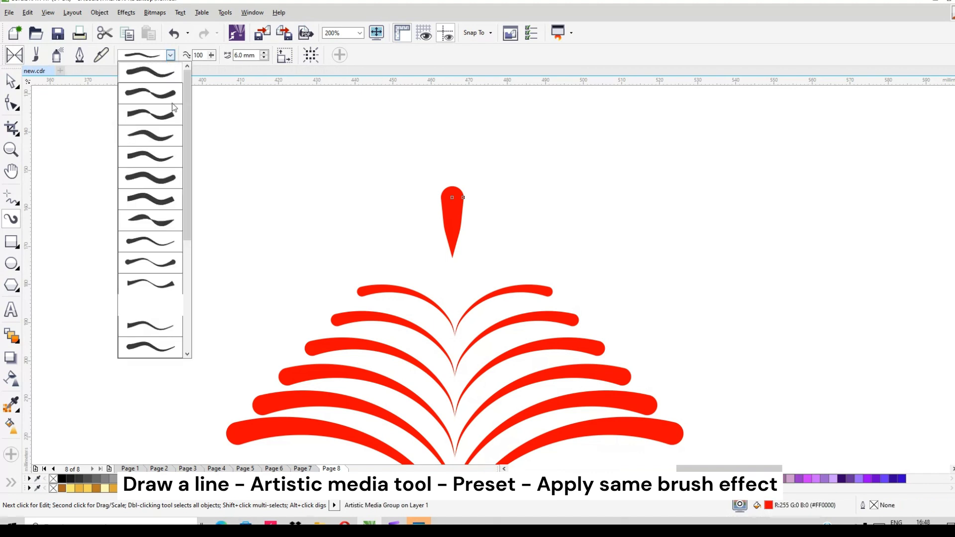
left_click(162, 345)
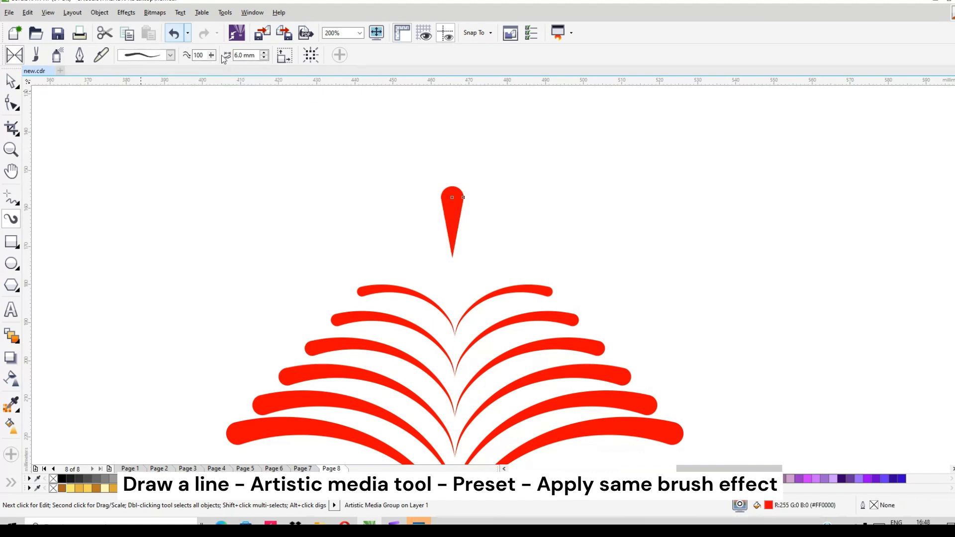
left_click(264, 58)
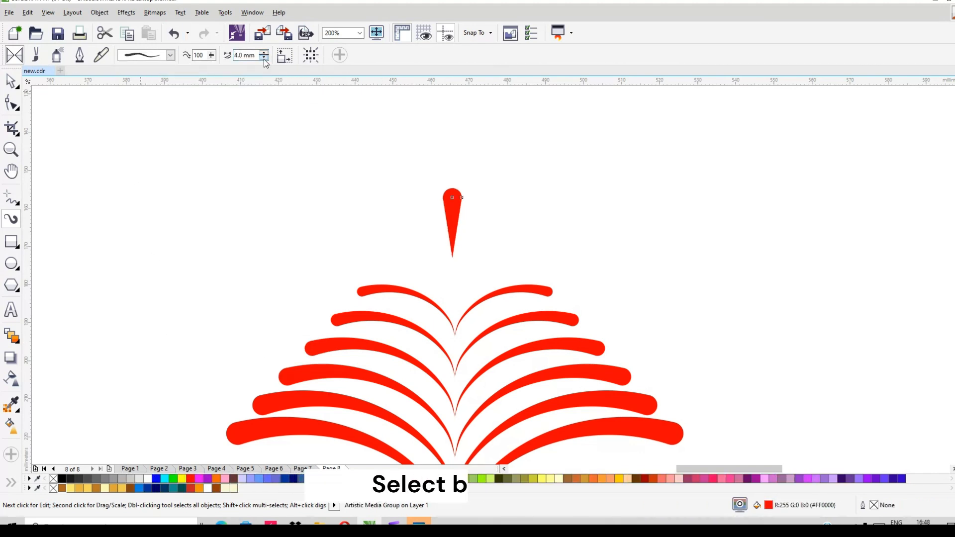
left_click(264, 58)
left_click(264, 58)
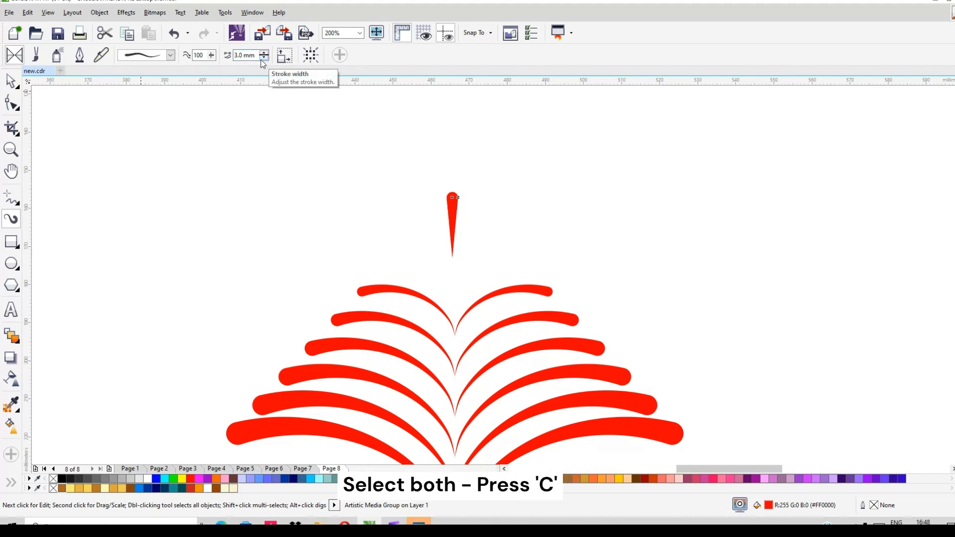
- Break the tapered stroke apart from its control line, pull that line aside and delete it
left_click(11, 81)
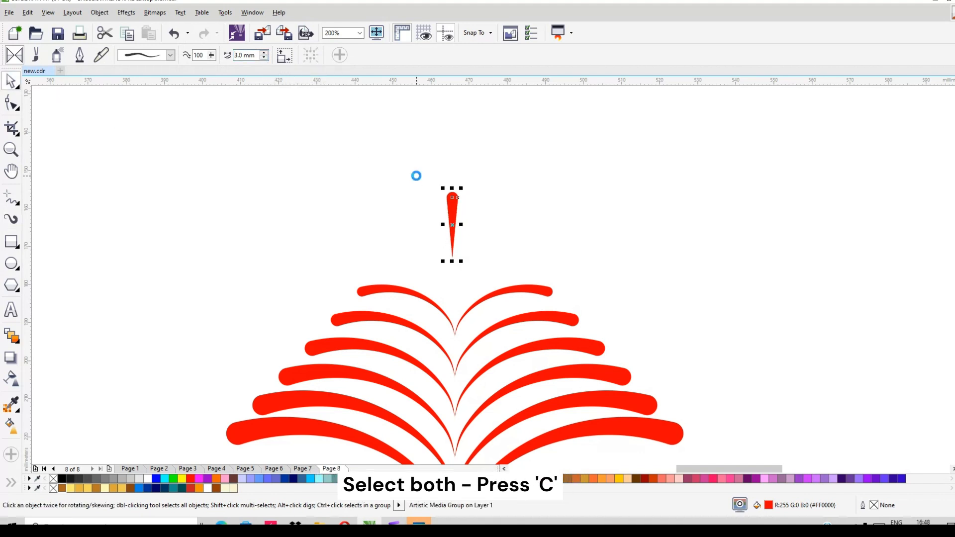
left_click(452, 227)
key("ctrl+k")
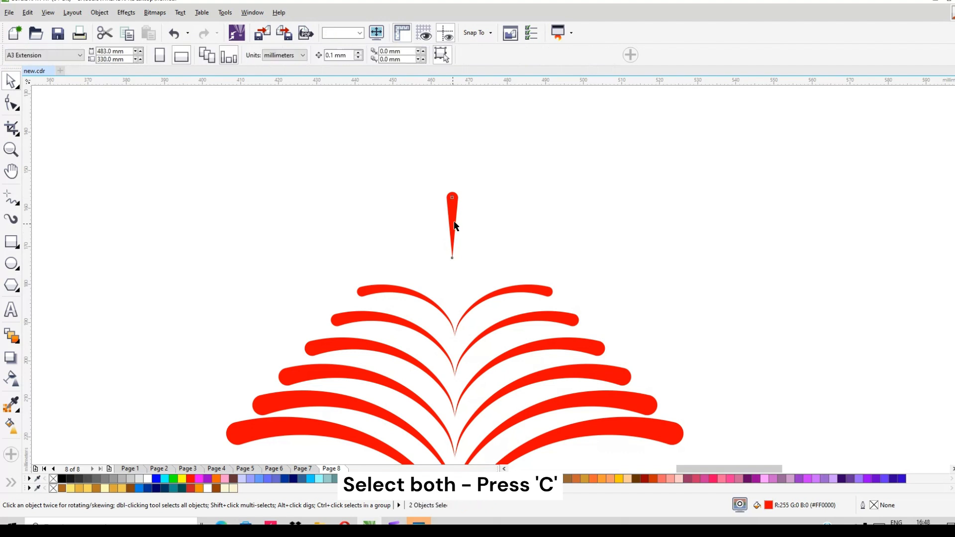
left_click(452, 227)
left_click_drag(452, 227, 519, 227)
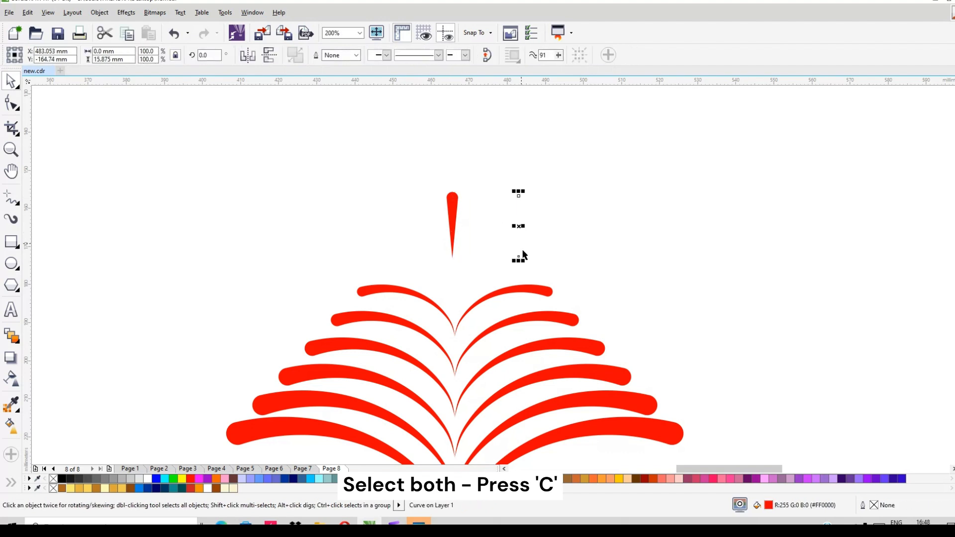
key("Delete")
- Centre the small tapered stroke horizontally on the red stack, and move it straight down about 15 mm into the top notch
scroll(471, 195, "down", 1)
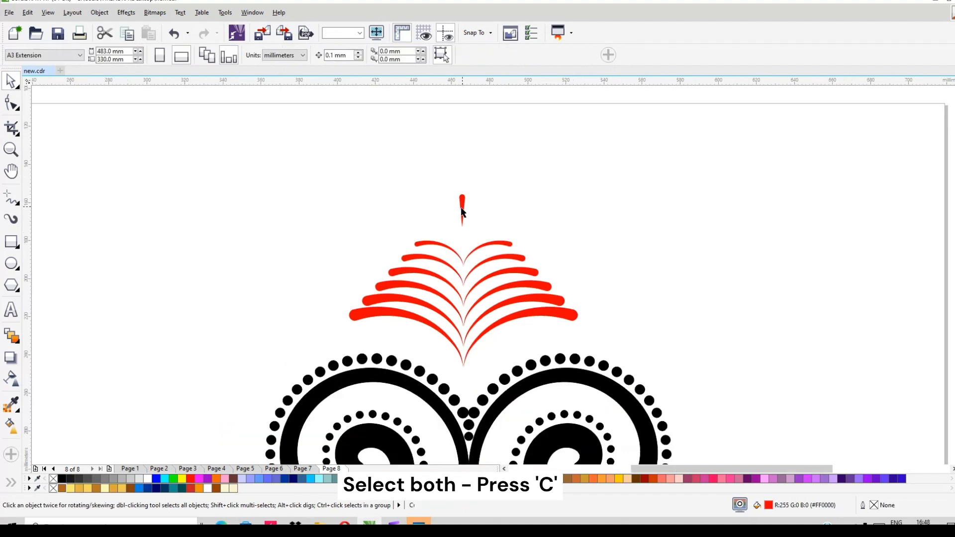
left_click(462, 208)
left_click(484, 269, "shift")
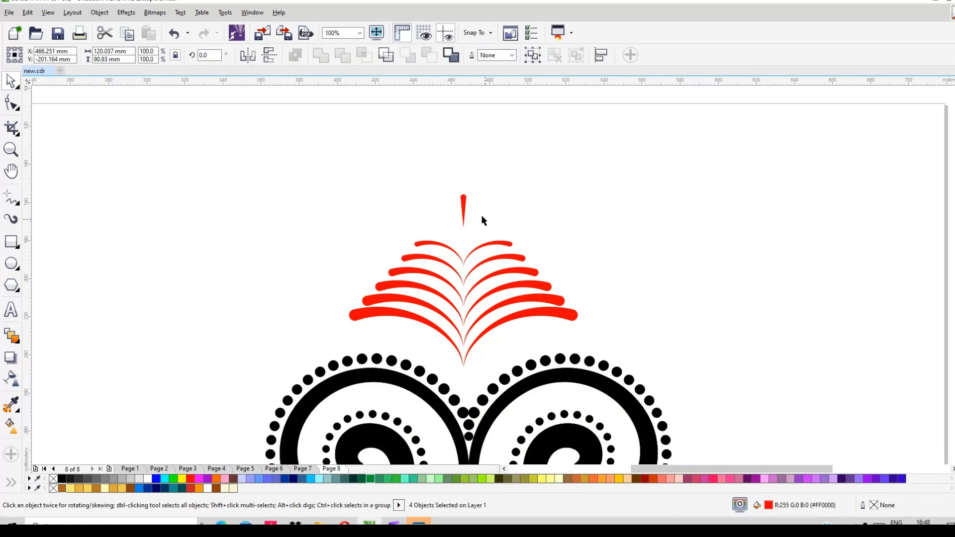
left_click(462, 209)
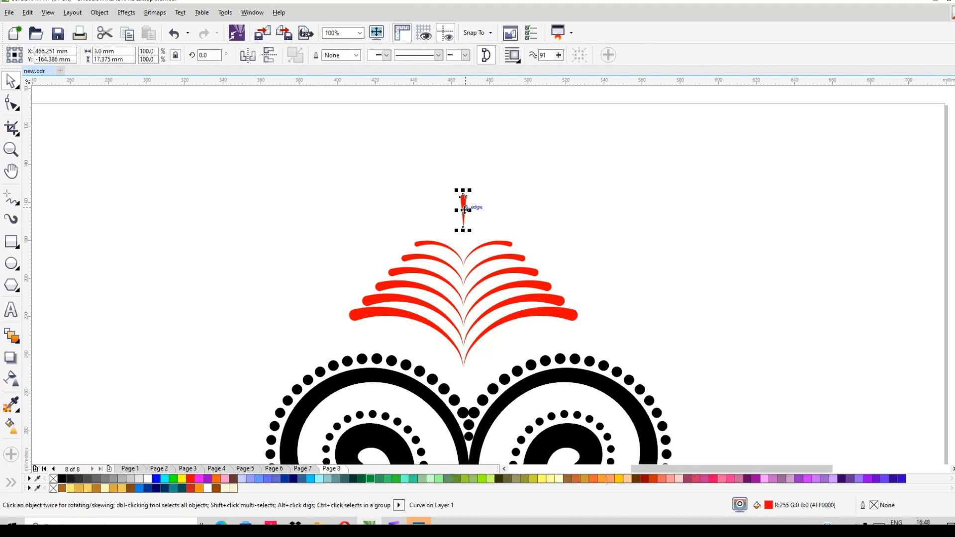
left_click_drag(465, 231, 464, 240)
scroll(474, 184, "down", 2)
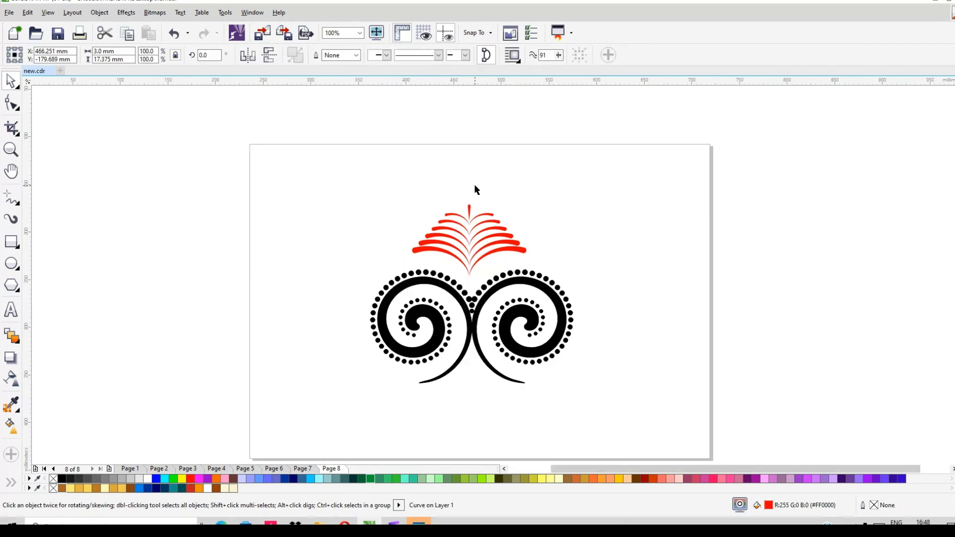
left_click(473, 188)
- Fill the whole red stack and its tip stroke with green #009933 and group them
left_click_drag(367, 187, 549, 284)
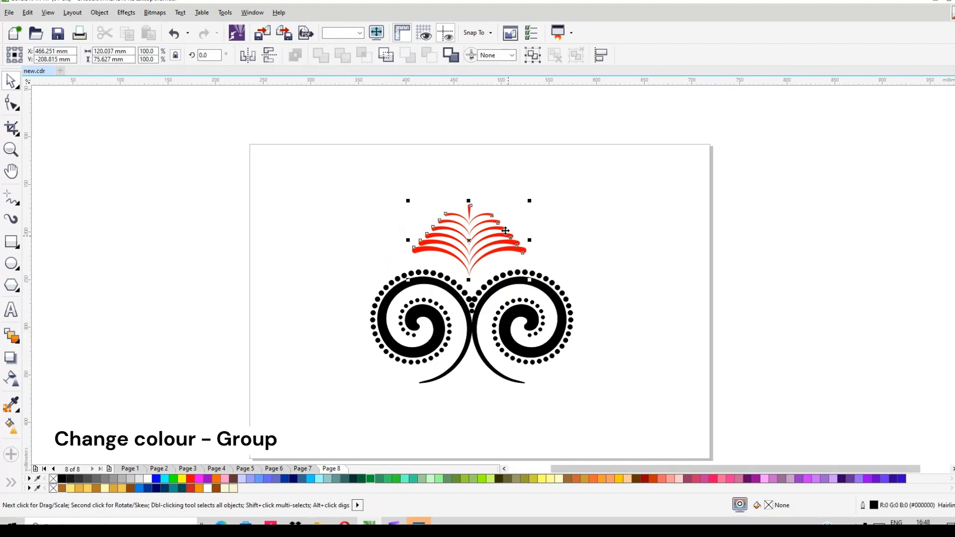
scroll(502, 232, "up", 2)
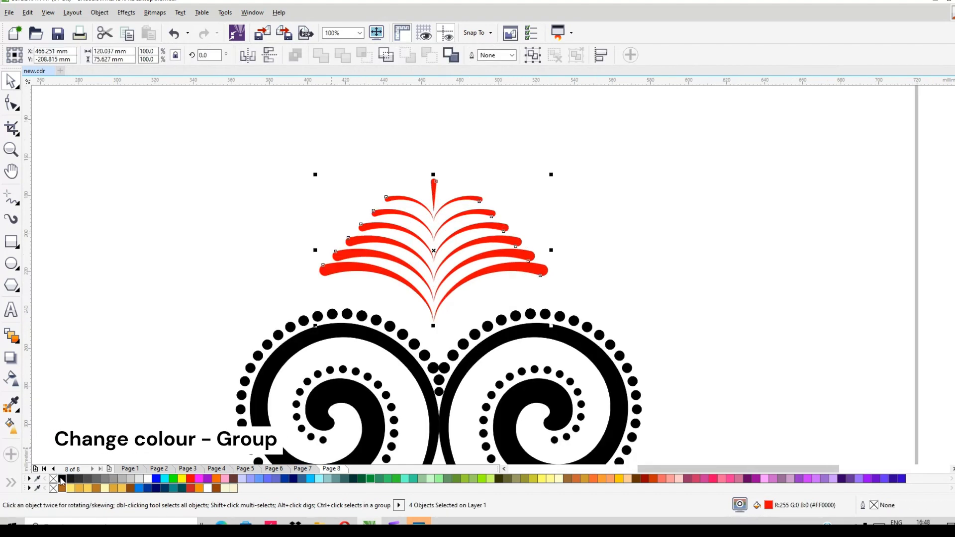
left_click(373, 479)
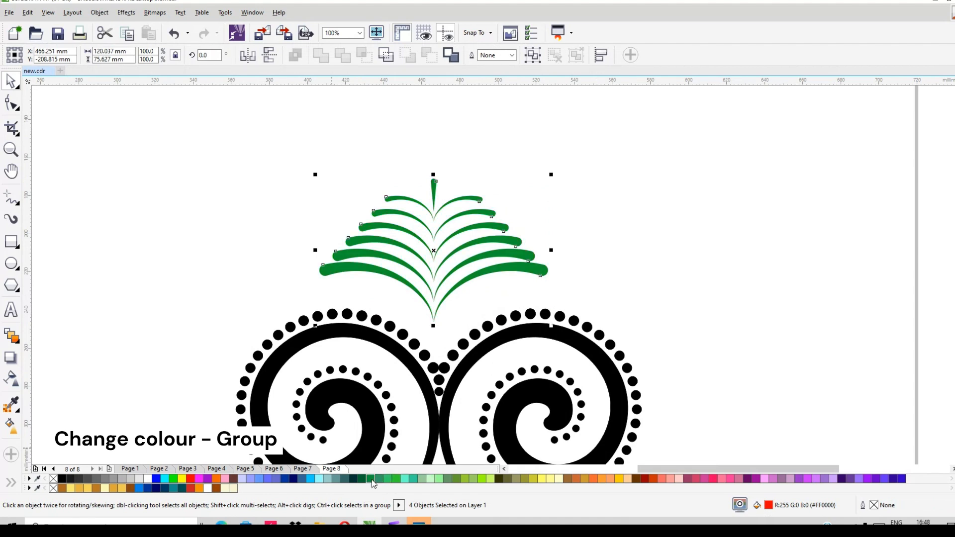
scroll(539, 164, "down", 2)
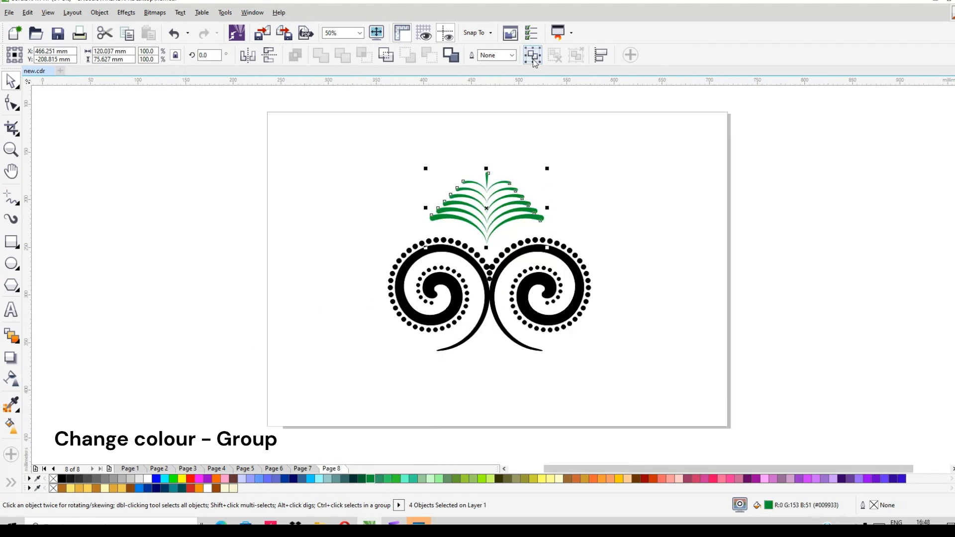
left_click(489, 259)
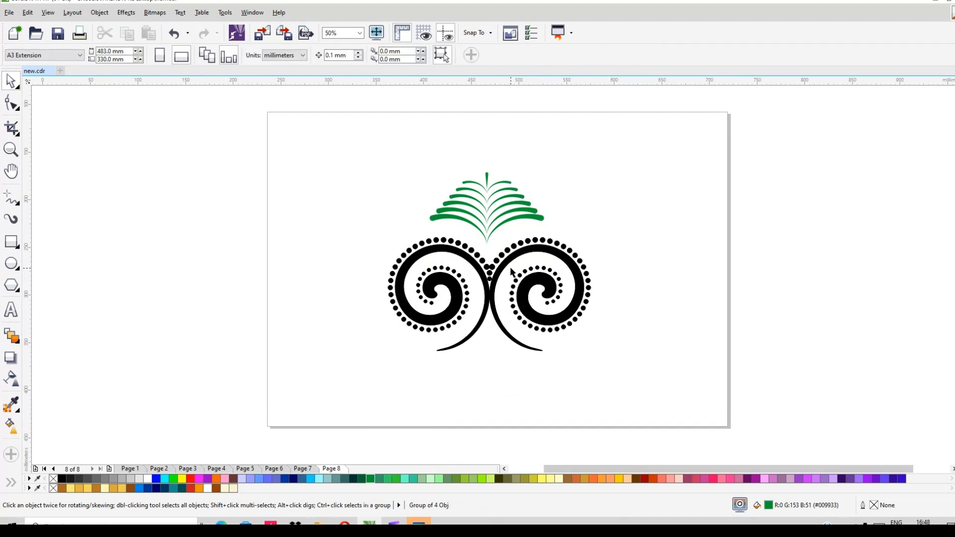
- Fill the group of dots edging both spirals with green #009933
scroll(490, 269, "up", 2)
left_click(476, 271)
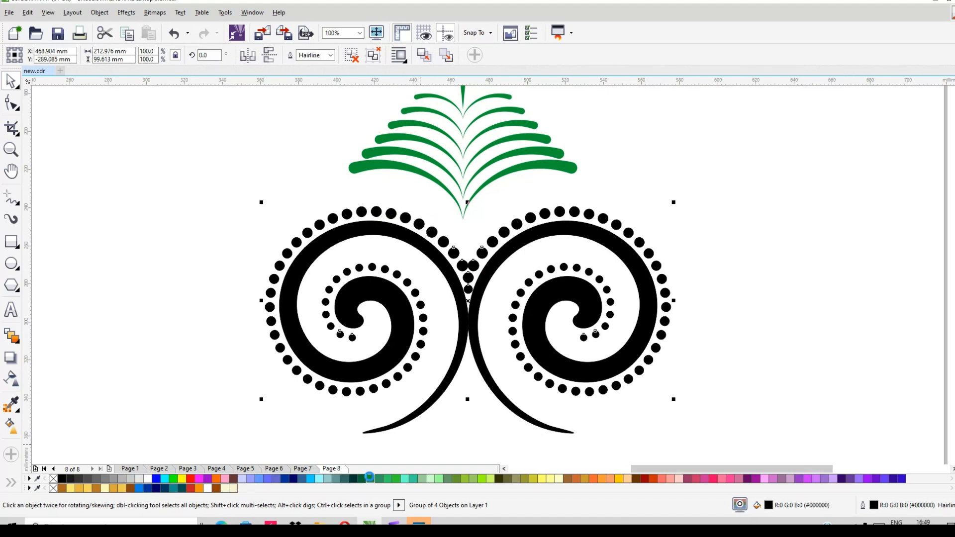
left_click(369, 477)
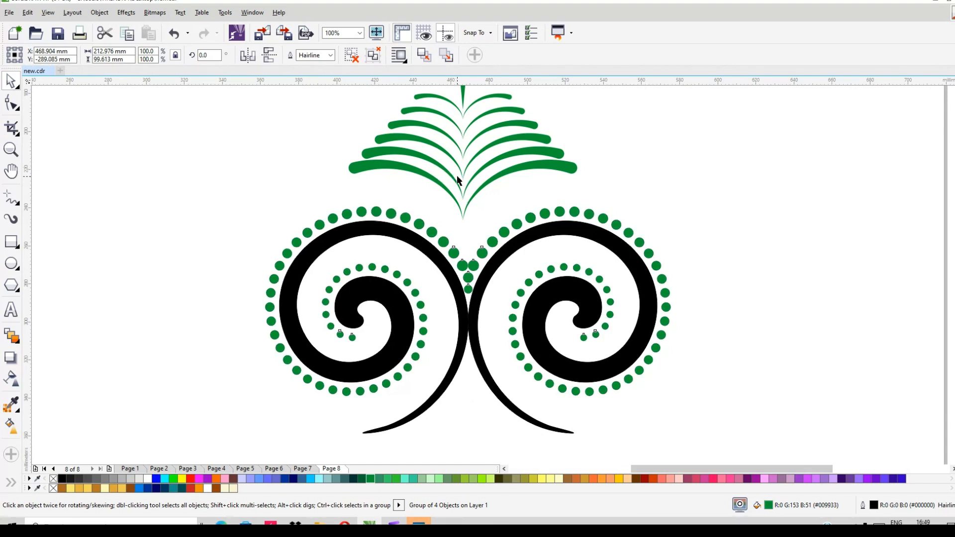
- Draw a circle about 83 mm in diameter below the left spiral
left_click(476, 317)
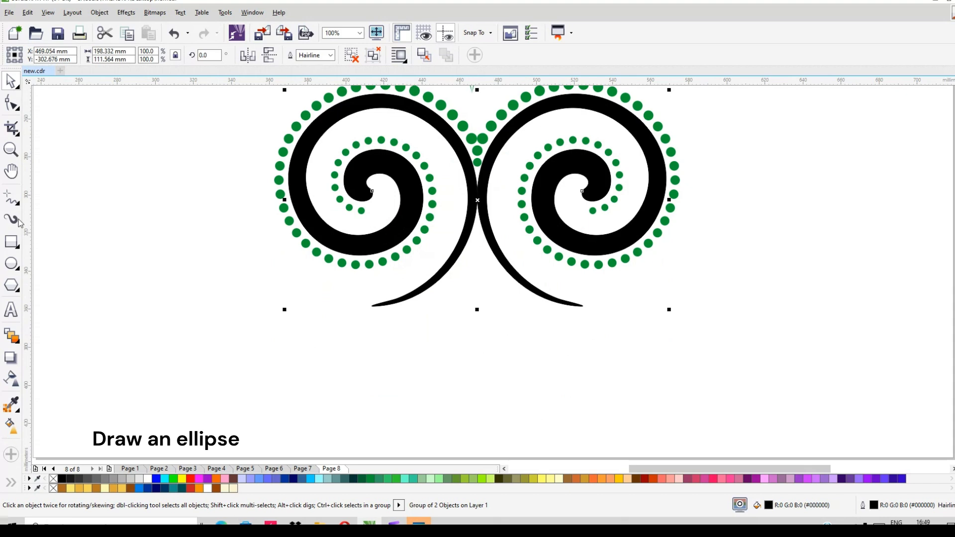
left_click(17, 205)
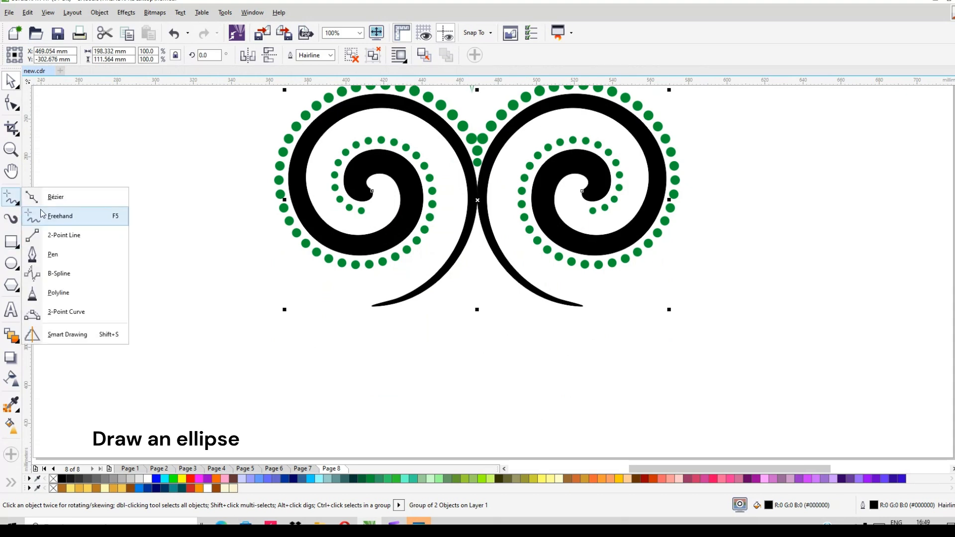
left_click(11, 264)
left_click_drag(165, 278, 324, 436)
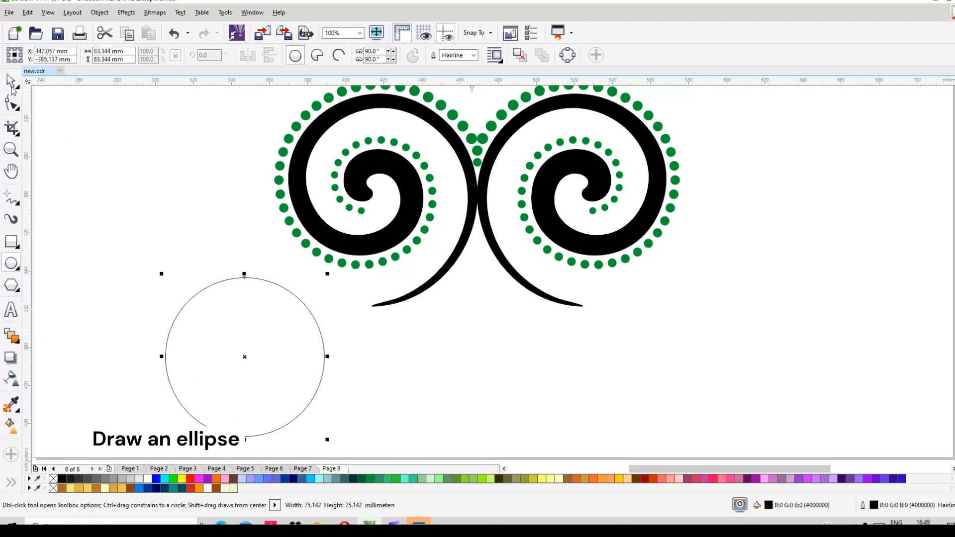
- Centre the circle horizontally on the pair of black spirals
left_click(12, 80)
left_click(482, 219, "shift")
left_click(482, 219, "shift")
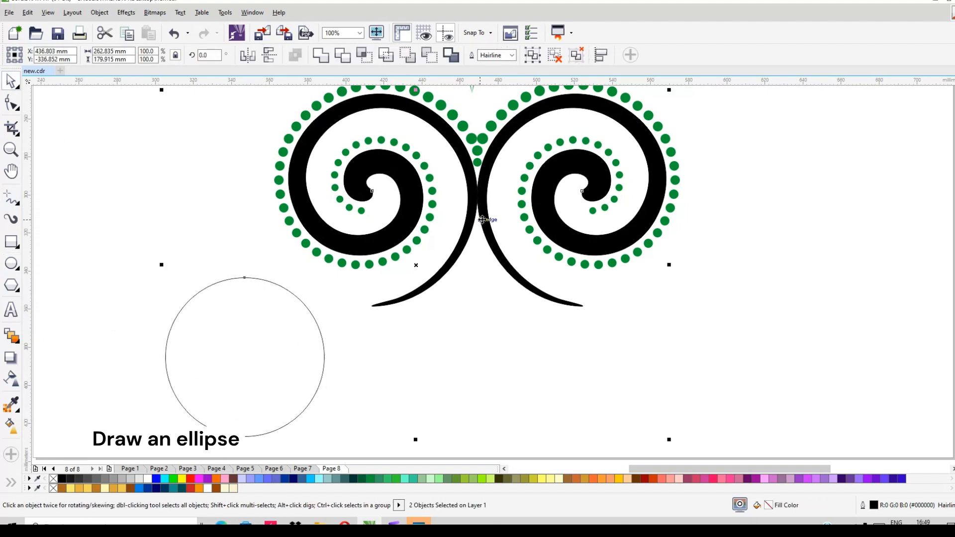
key("c")
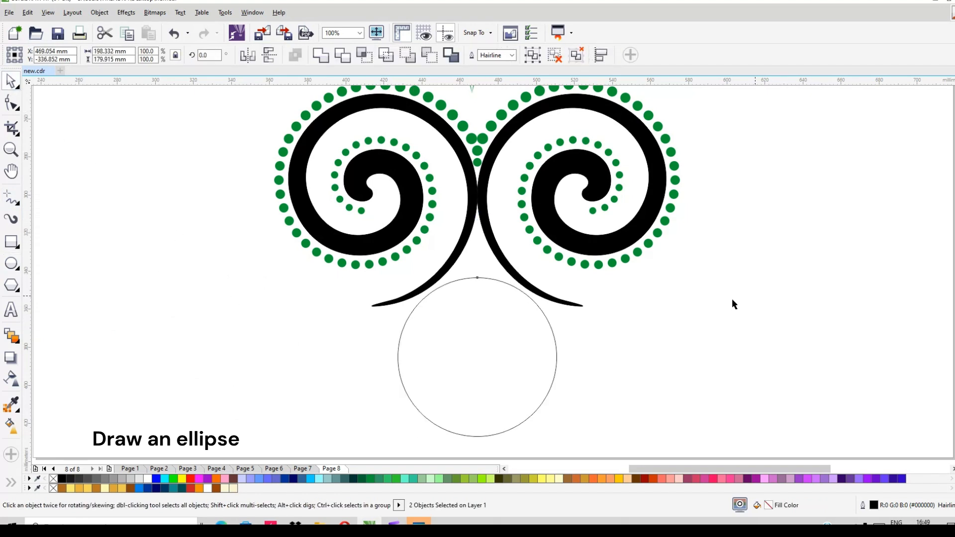
- Stretch the circle into an ellipse about 129 mm wide and 97 mm high, and move it straight up to meet the spirals' lower tips
left_click(526, 325)
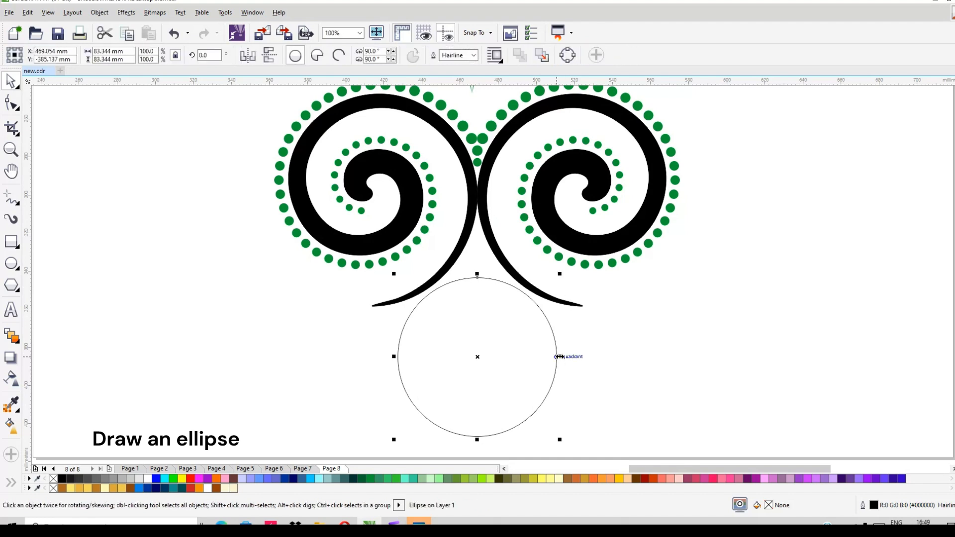
left_click_drag(559, 357, 586, 355)
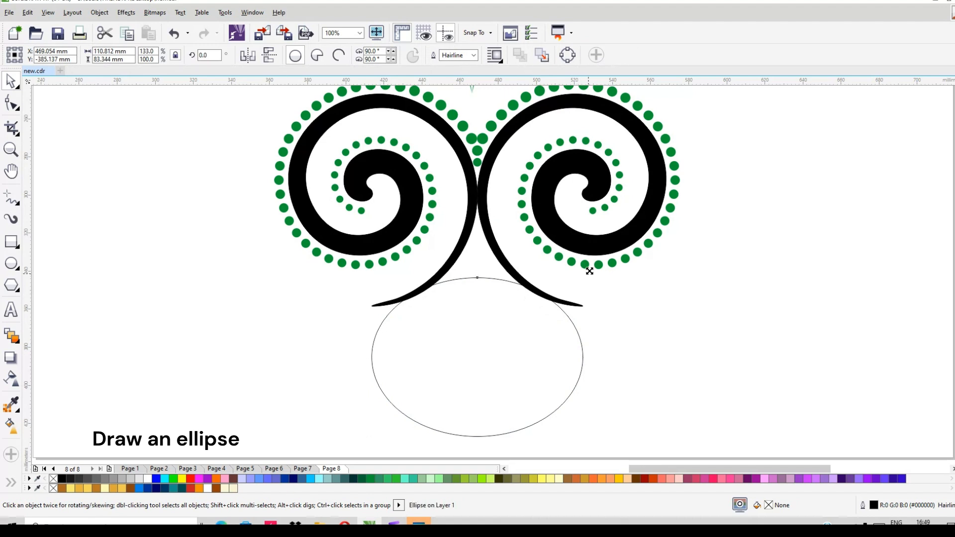
left_click_drag(589, 271, 595, 267)
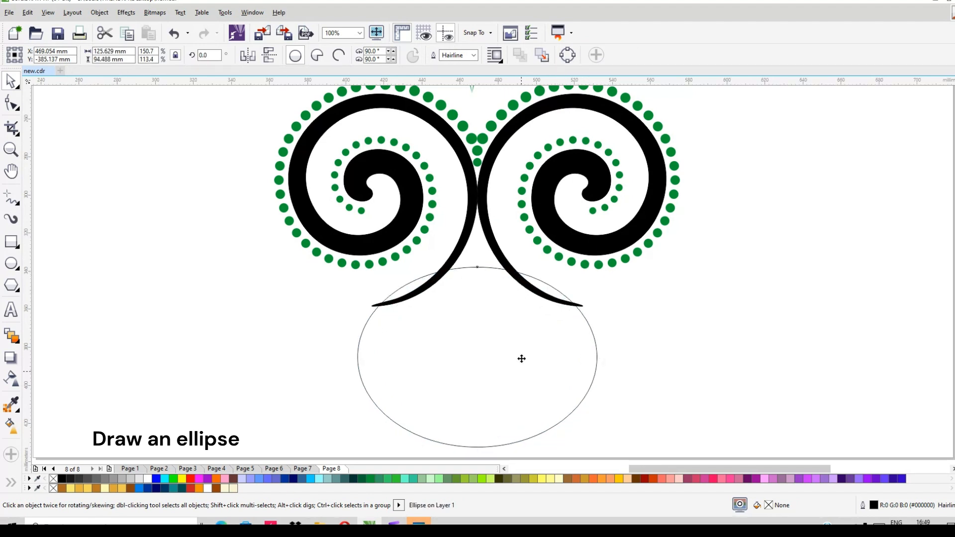
left_click_drag(520, 358, 518, 279)
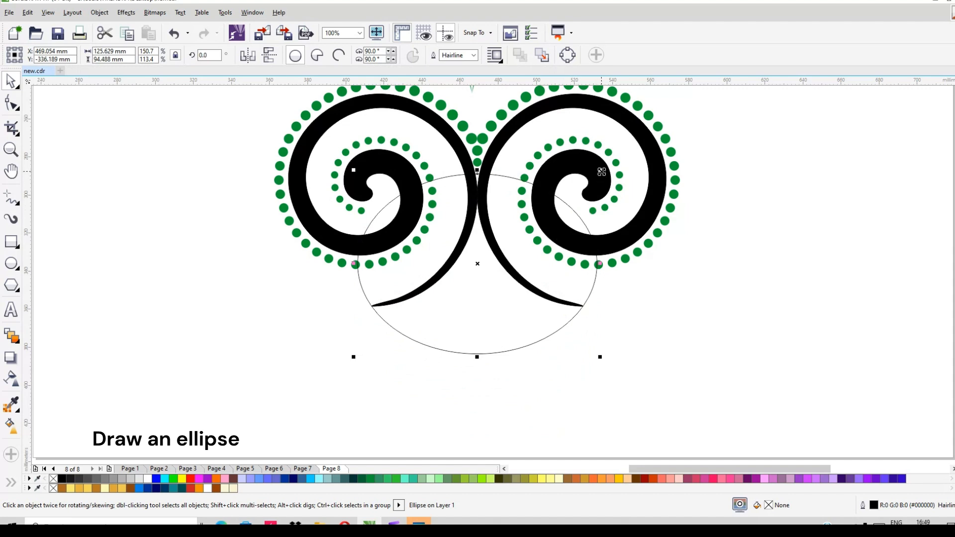
left_click_drag(602, 170, 603, 167)
scroll(502, 307, "up", 2)
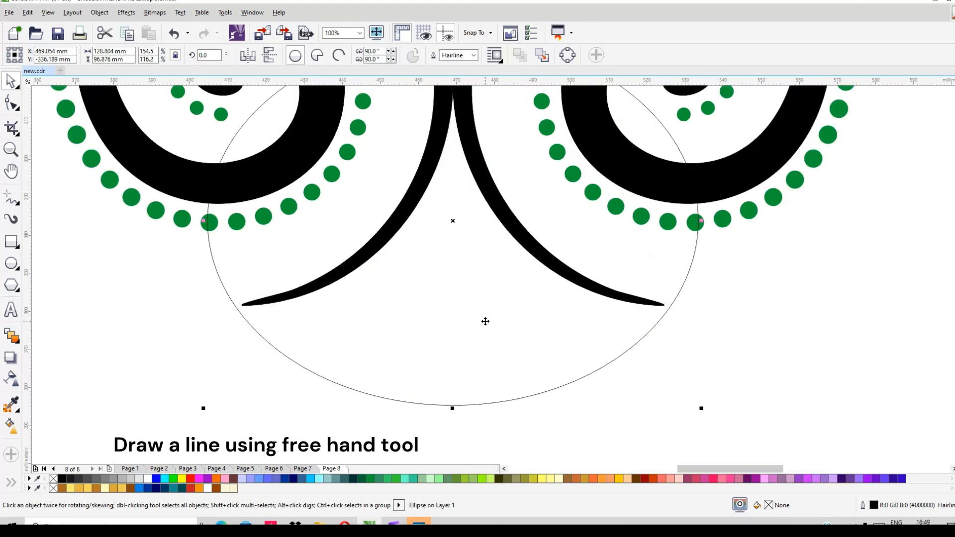
left_click_drag(484, 321, 484, 310)
- Draw a short horizontal freehand line about 14 mm long across the point where the two spirals touch
key("F3")
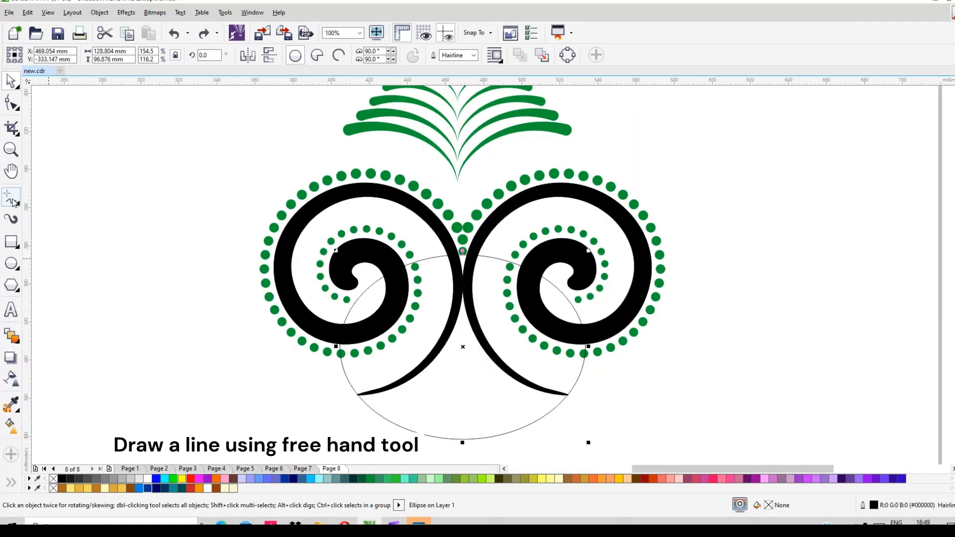
scroll(446, 284, "up", 2)
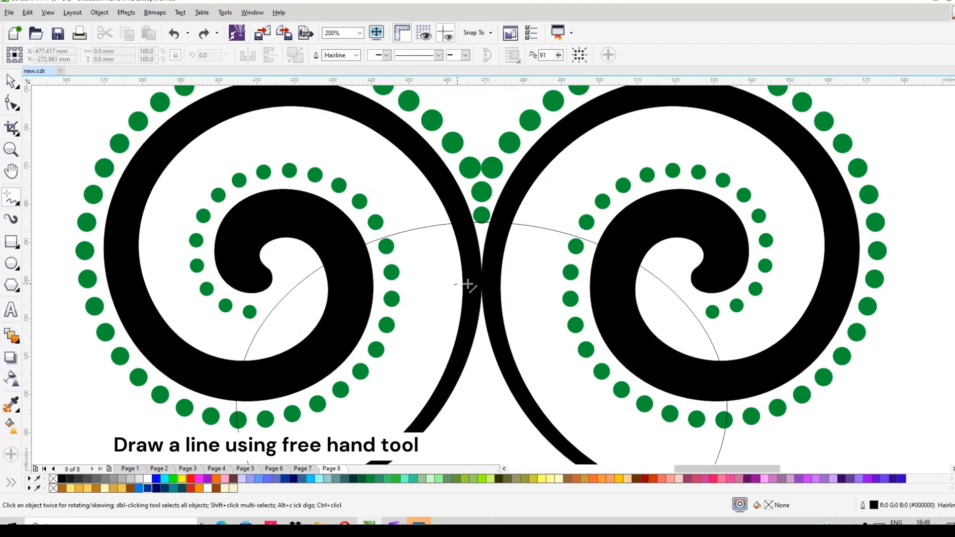
left_click(501, 285)
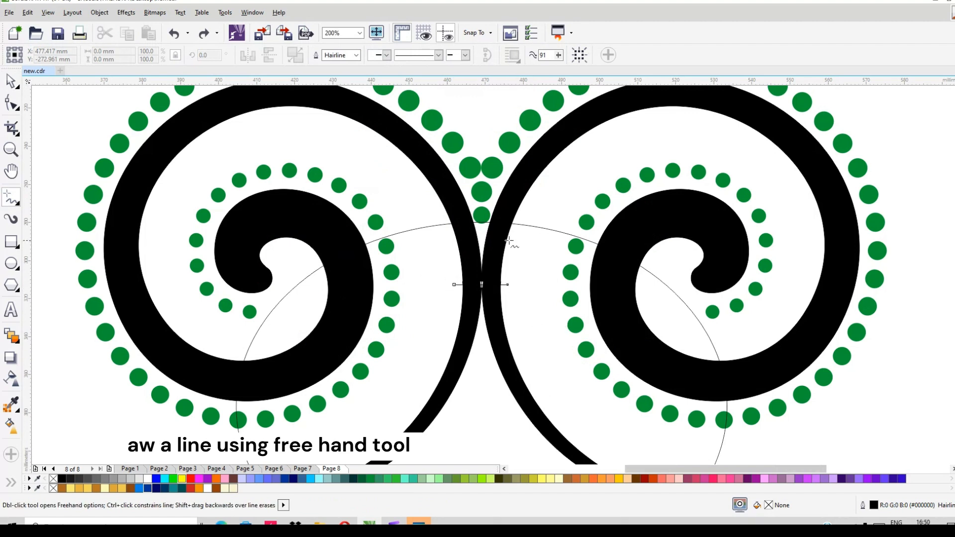
- Use Smart Fill to fill the area enclosed by the spiral tails and the ellipse's lower arc with magenta
key("F3")
left_click(15, 483)
left_click(33, 456)
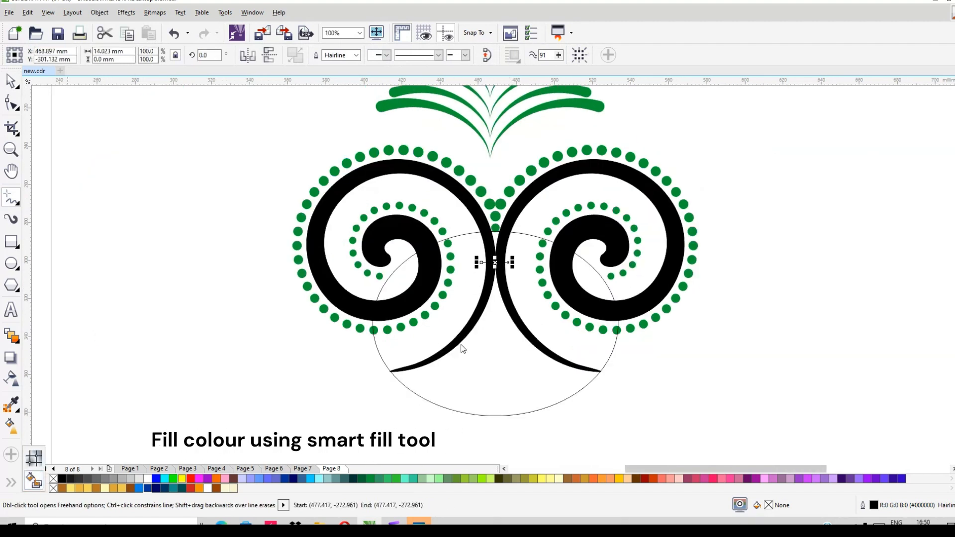
left_click(493, 362)
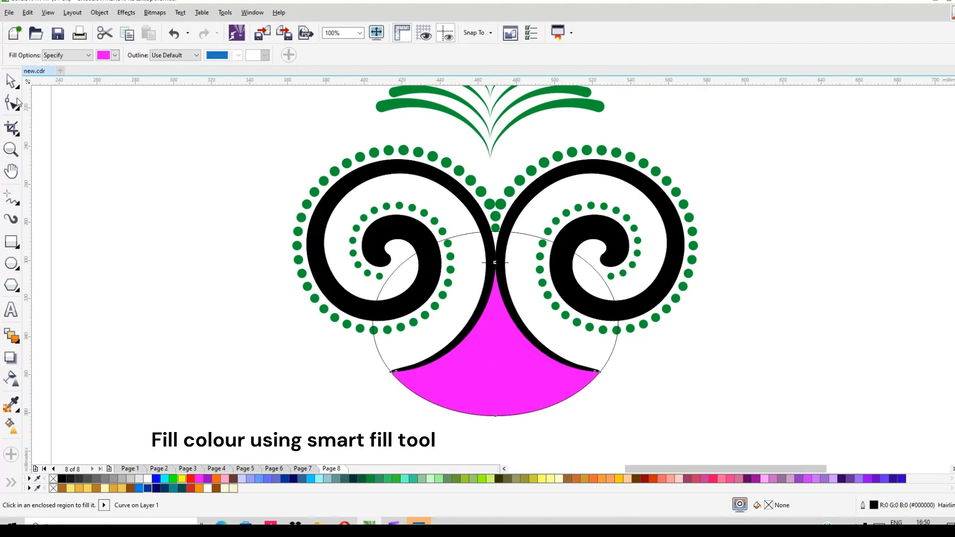
- Delete the helper ellipse and the short horizontal line, keeping the magenta shape
left_click(11, 80)
left_click(529, 241)
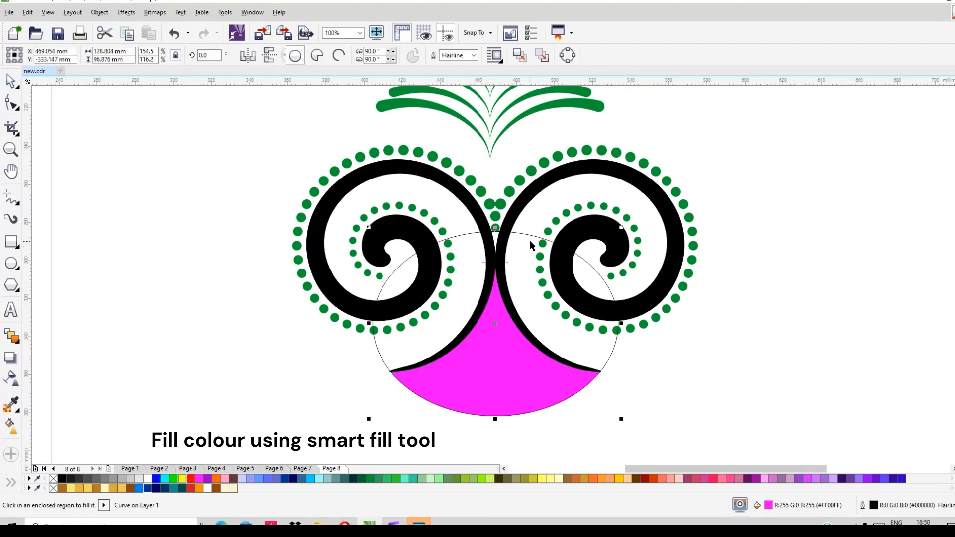
key("Delete")
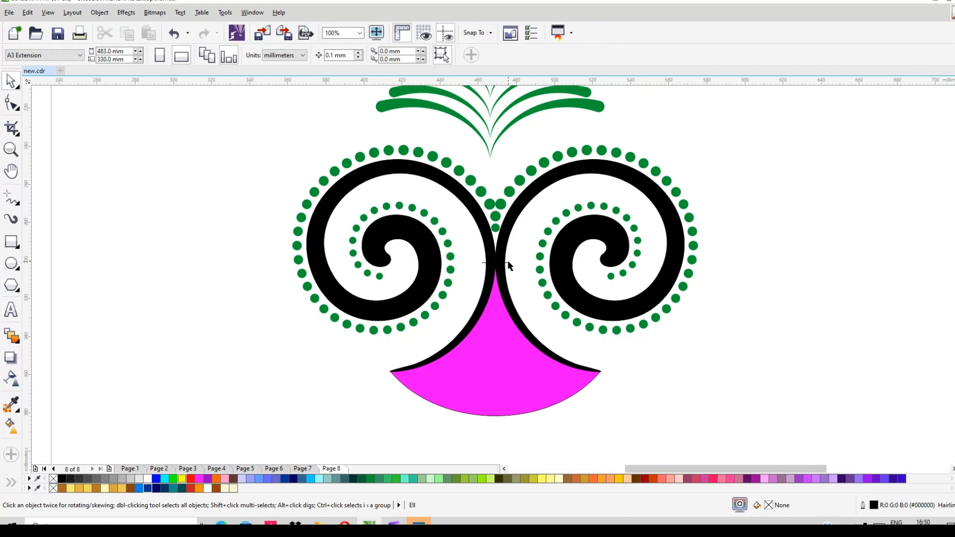
left_click(507, 261)
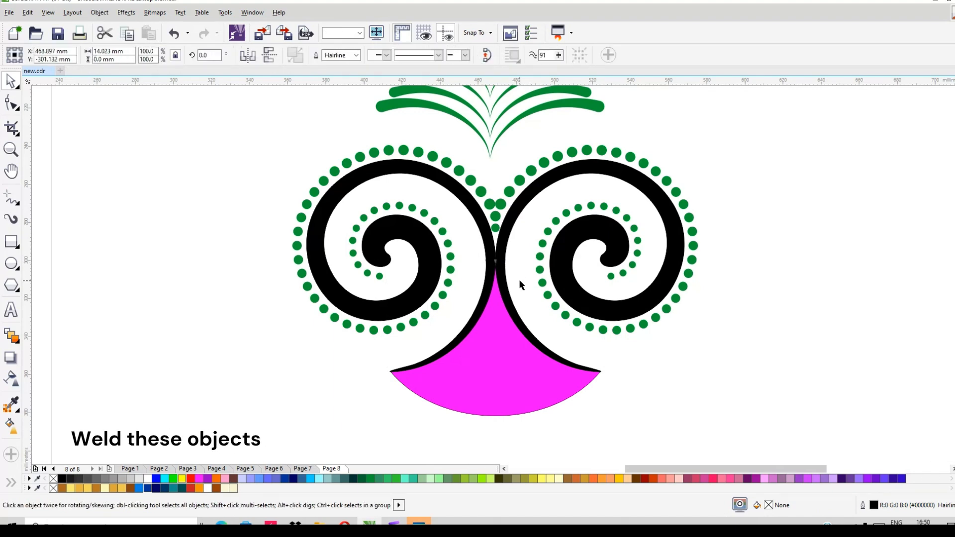
key("Delete")
- Weld the magenta shape to the black spirals
scroll(502, 269, "up", 2)
scroll(502, 267, "up", 1)
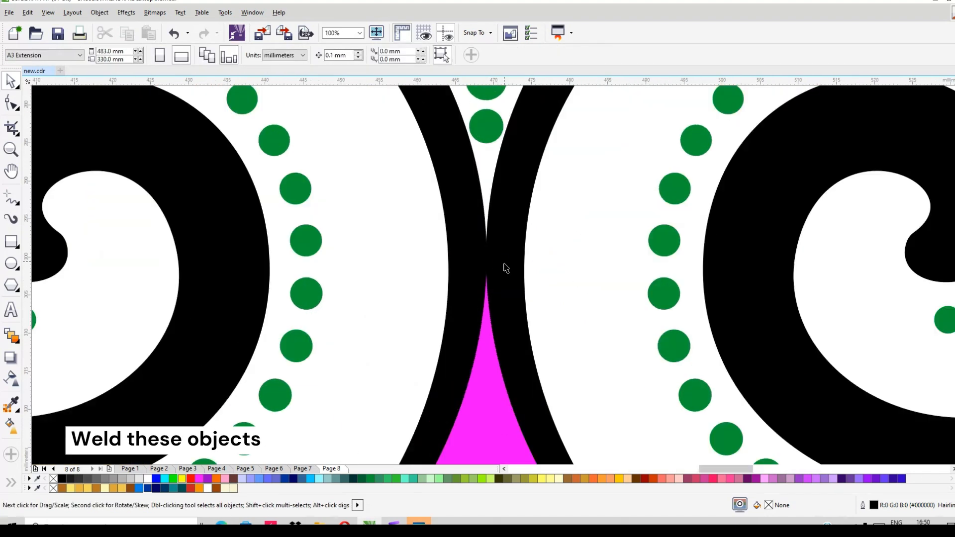
scroll(503, 268, "down", 3)
scroll(511, 277, "down", 3)
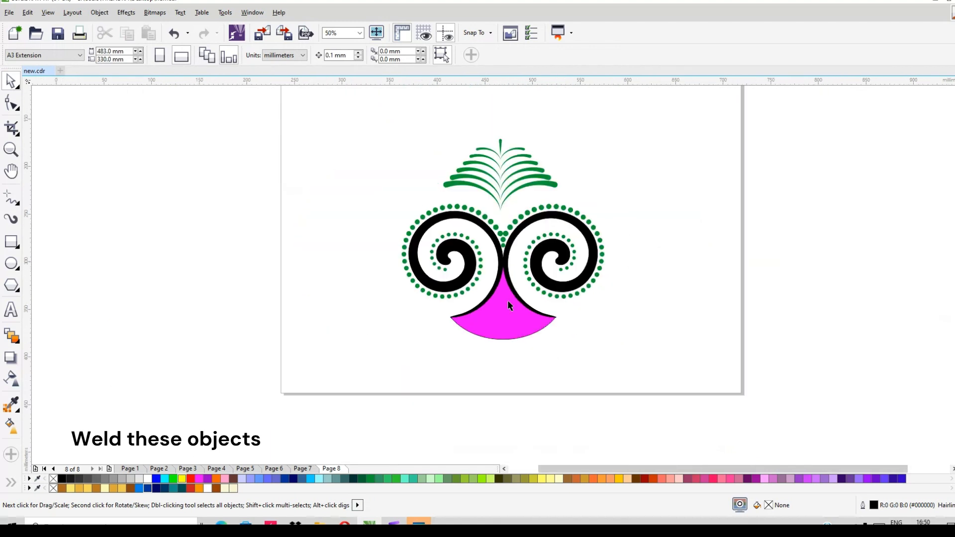
scroll(512, 274, "up", 3)
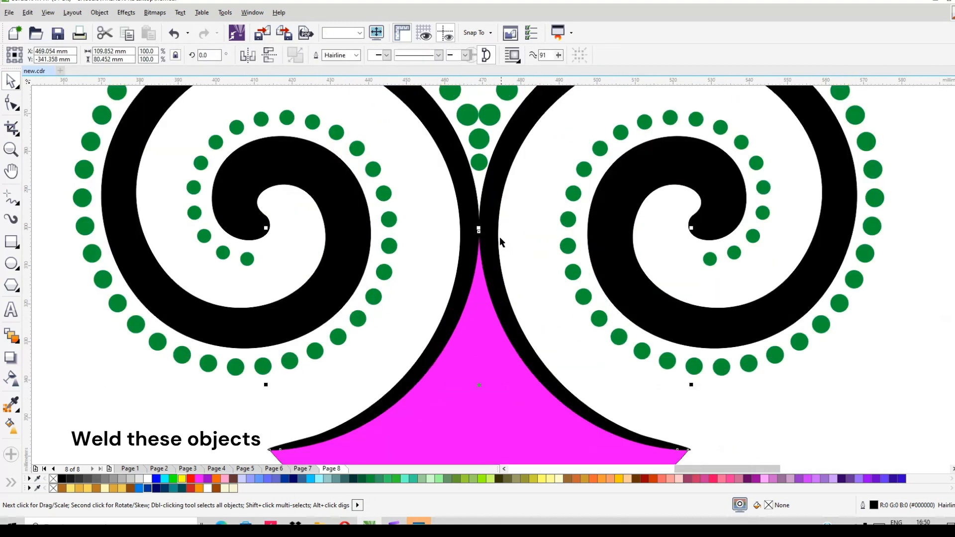
left_click(497, 237, "shift")
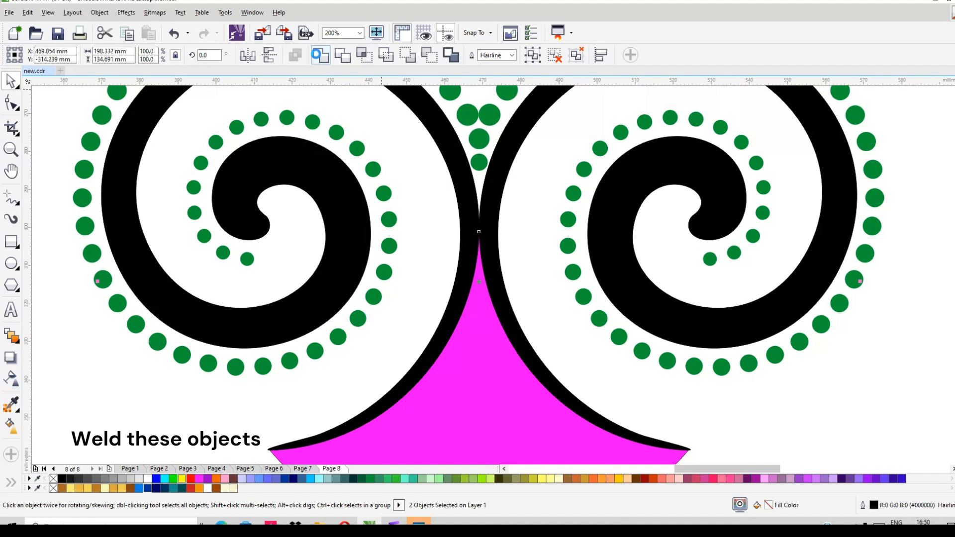
left_click(323, 57)
- Delete the leftover inner nodes in the neck and along the upper right seam of the welded shape
scroll(551, 292, "down", 1)
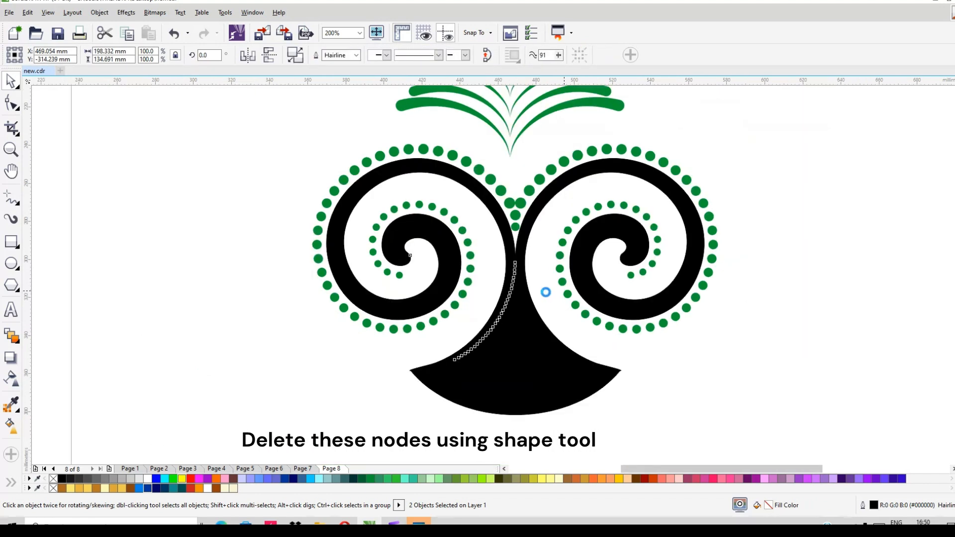
scroll(584, 320, "down", 1)
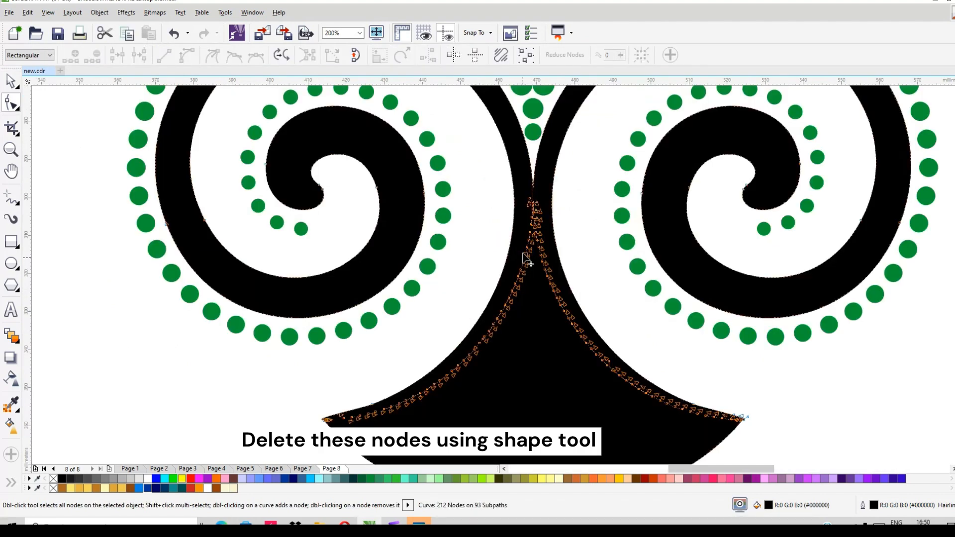
left_click_drag(524, 267, 557, 333)
key("Delete")
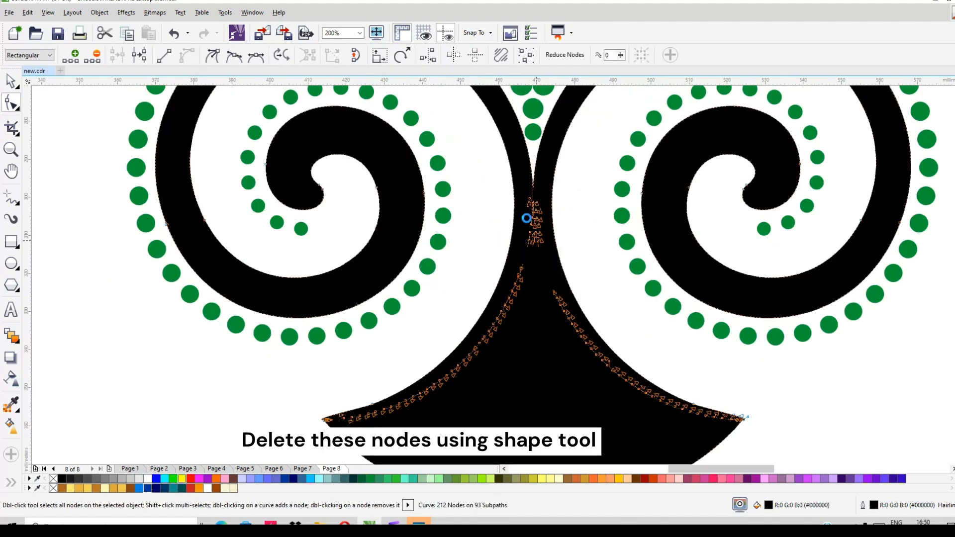
left_click_drag(546, 254, 614, 396)
key("Delete")
- Delete the leftover nodes along the left seam inside the welded shape
key("Delete")
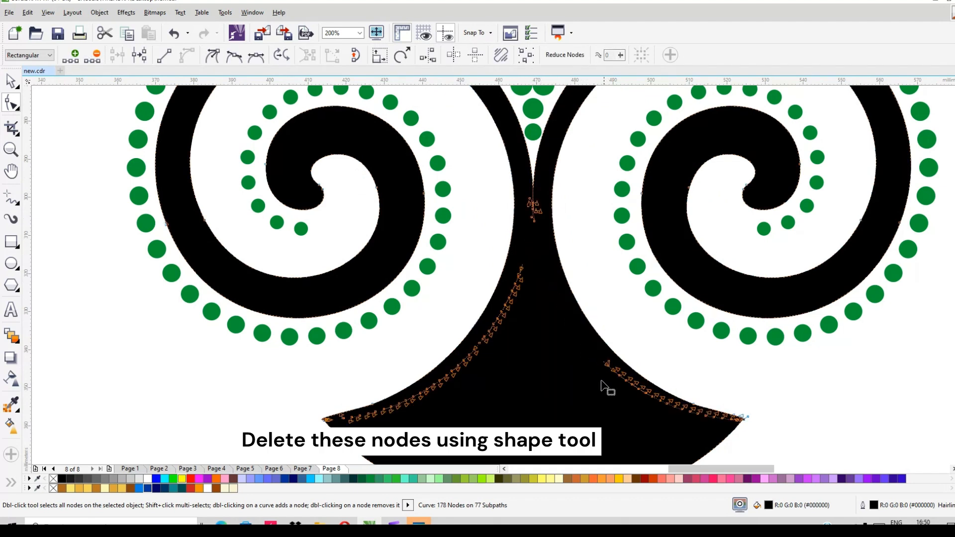
left_click_drag(543, 266, 444, 386)
key("Delete")
key("Delete")
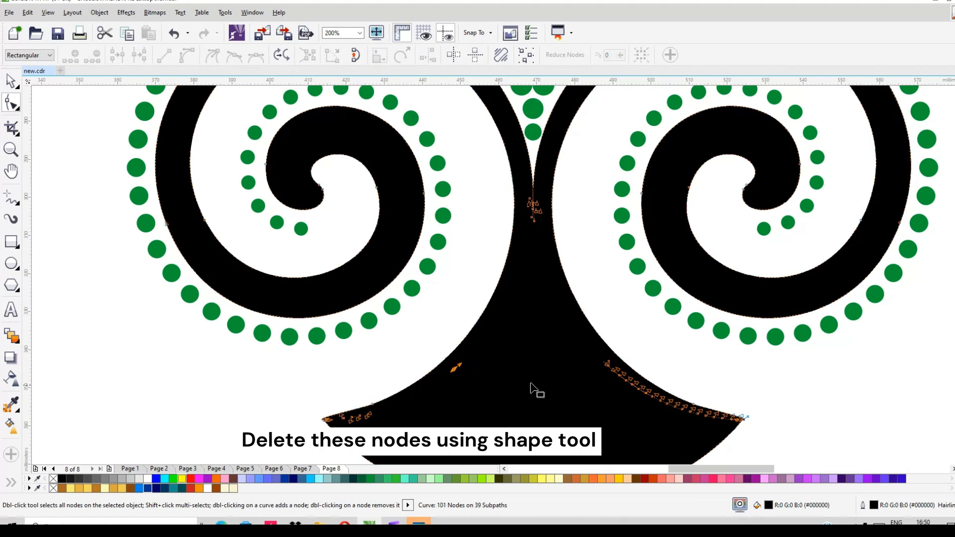
- Delete the remaining leftover nodes along the lower right seam, up to the shape's right tip
left_click_drag(585, 357, 735, 419)
key("Delete")
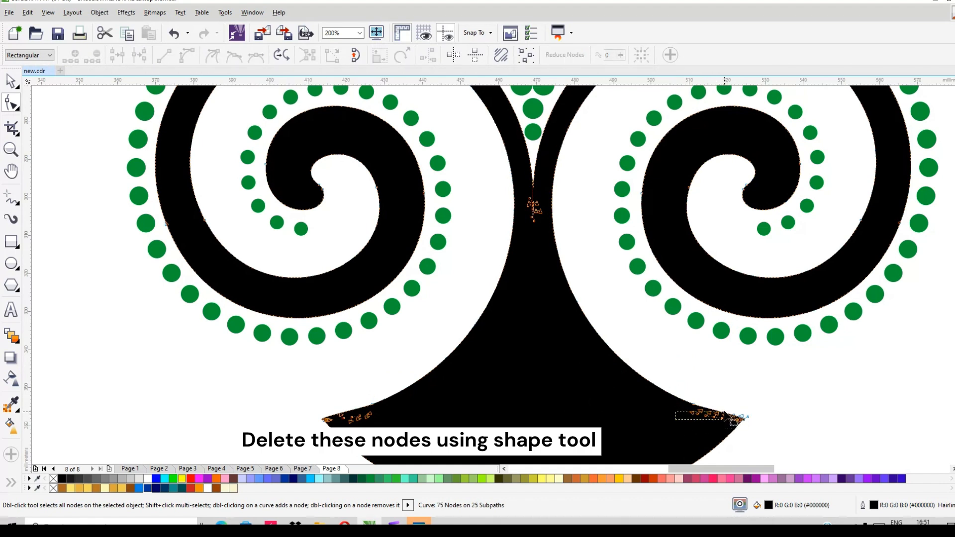
key("Delete")
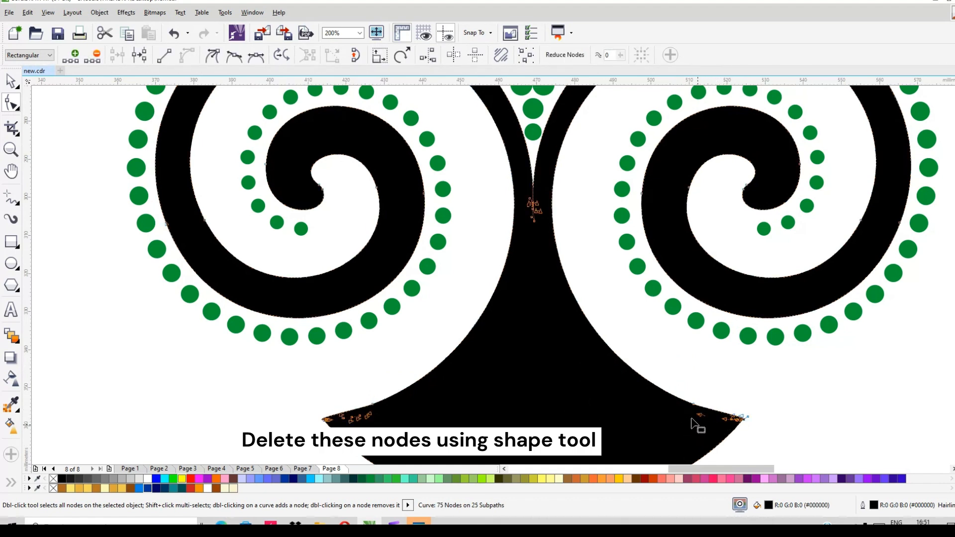
left_click_drag(713, 427, 651, 368)
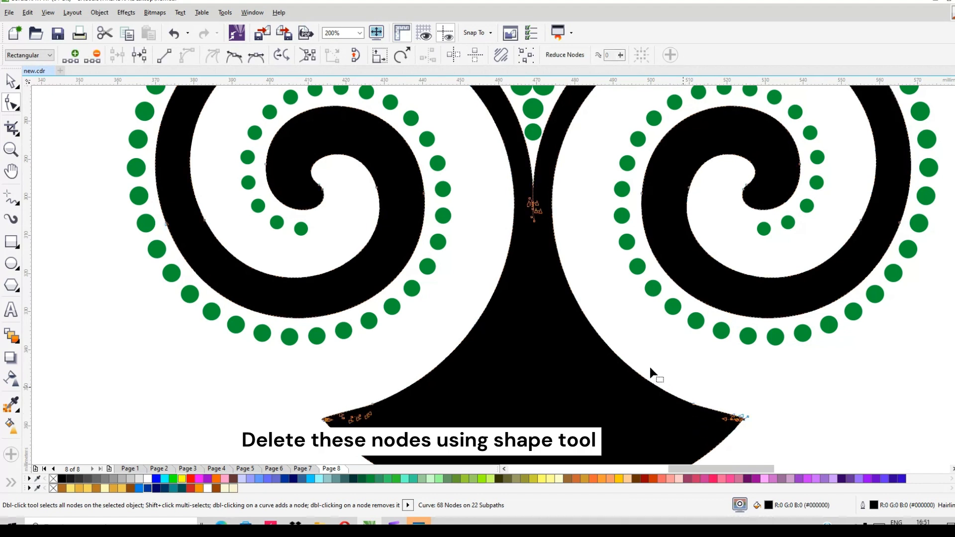
key("Delete")
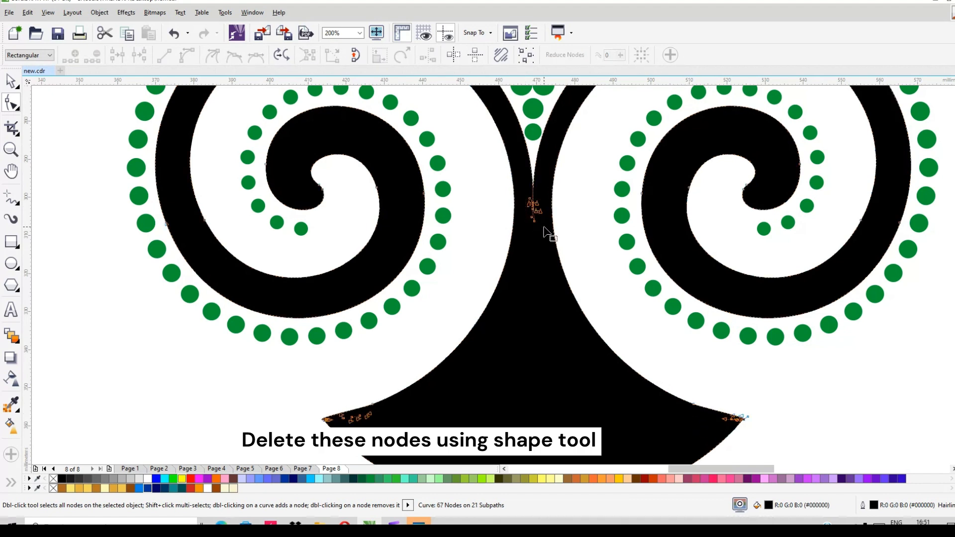
- Try deleting the whole cluster of nodes where the two spirals meet, and undo the deletion
left_click_drag(518, 191, 544, 227)
key("Delete")
key("ctrl+z")
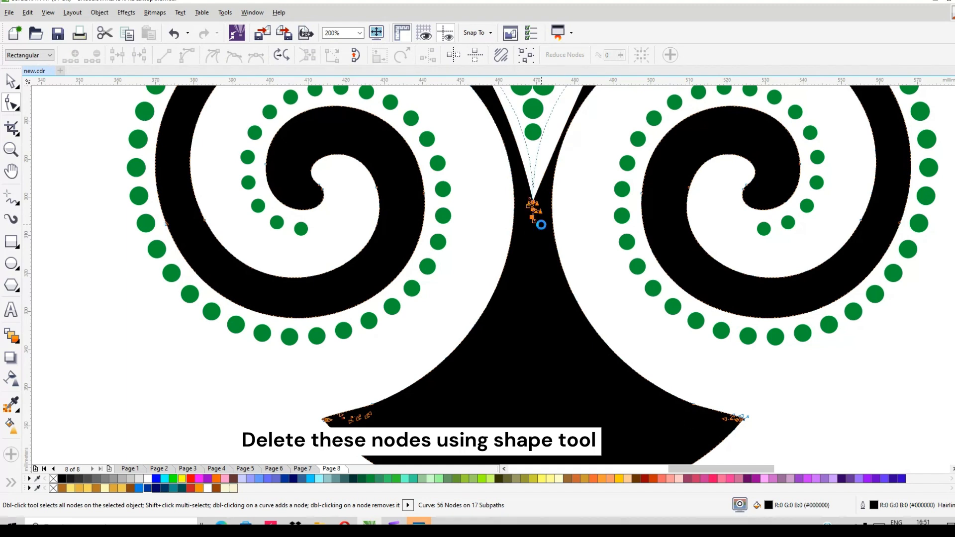
- Delete only the lower stray nodes in the cluster below the point where the two spirals meet
scroll(541, 229, "up", 3)
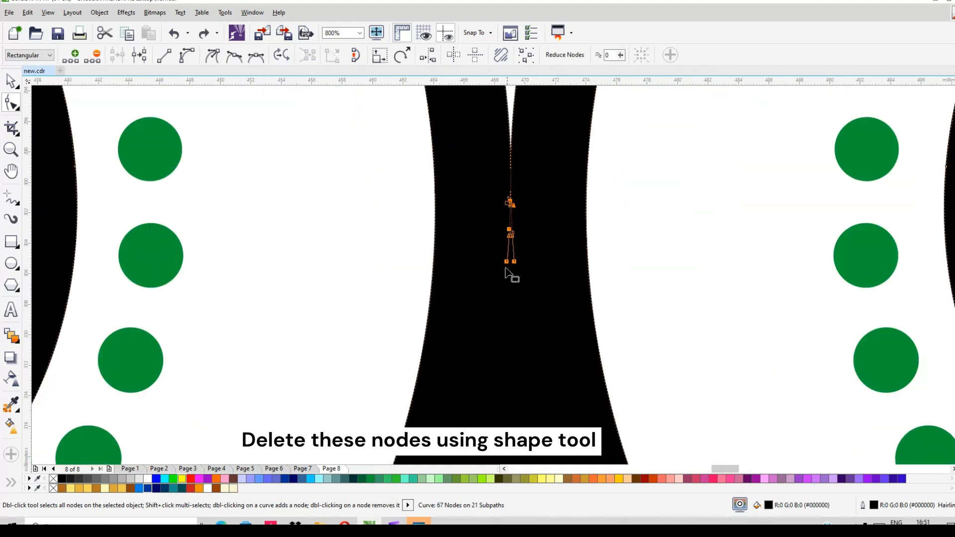
left_click_drag(484, 280, 544, 229)
key("Delete")
scroll(529, 217, "down", 5)
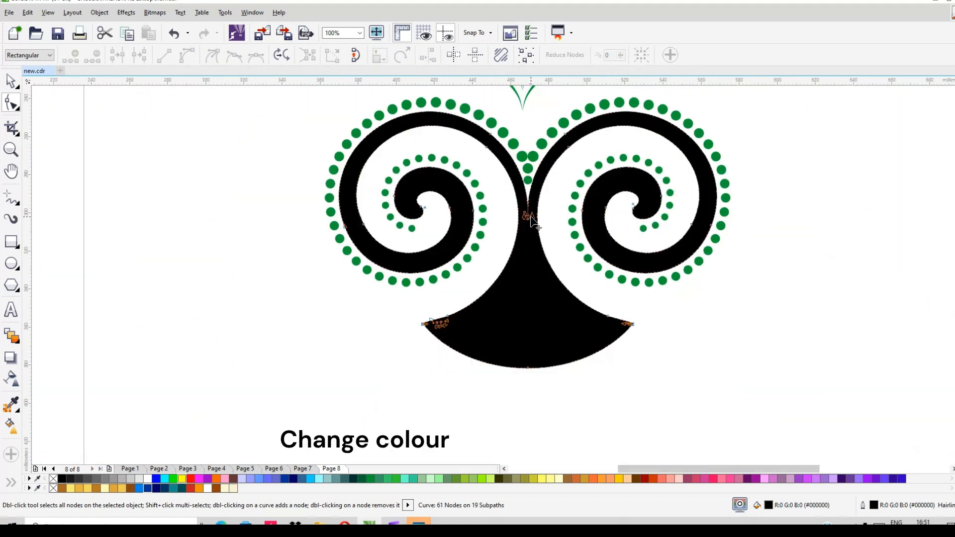
- Fill the welded shape with an outline-free linear fountain fill, fading from green at the spirals' junction to white just below the base
left_click(12, 82)
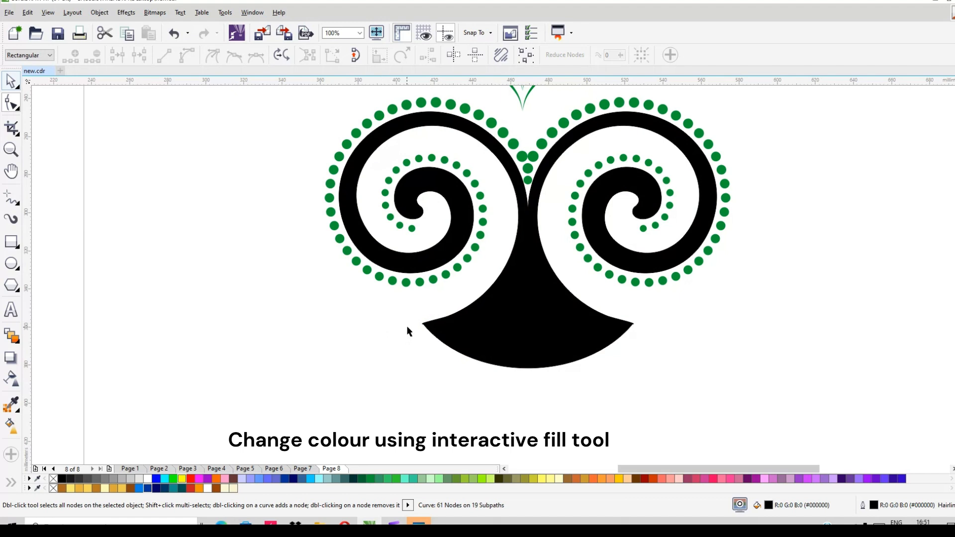
left_click(271, 367)
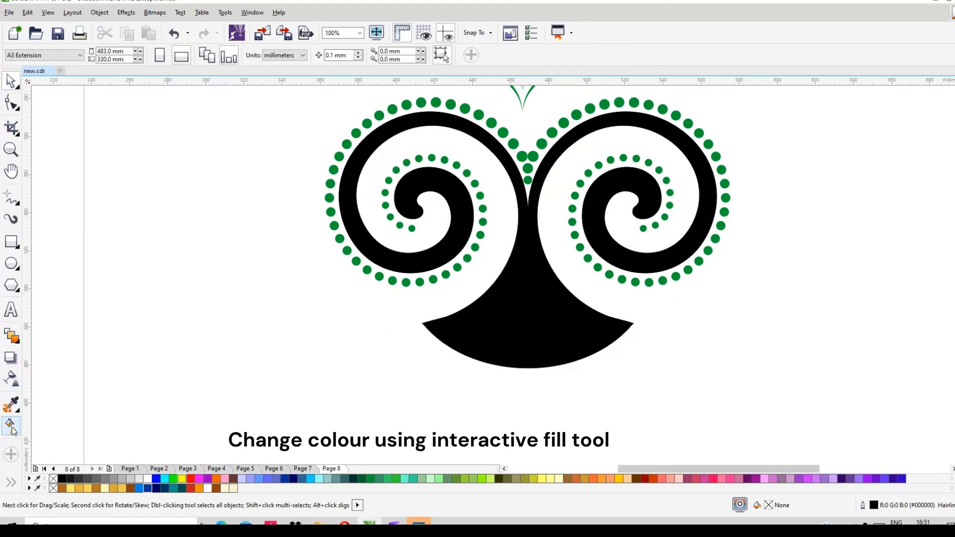
left_click(520, 222)
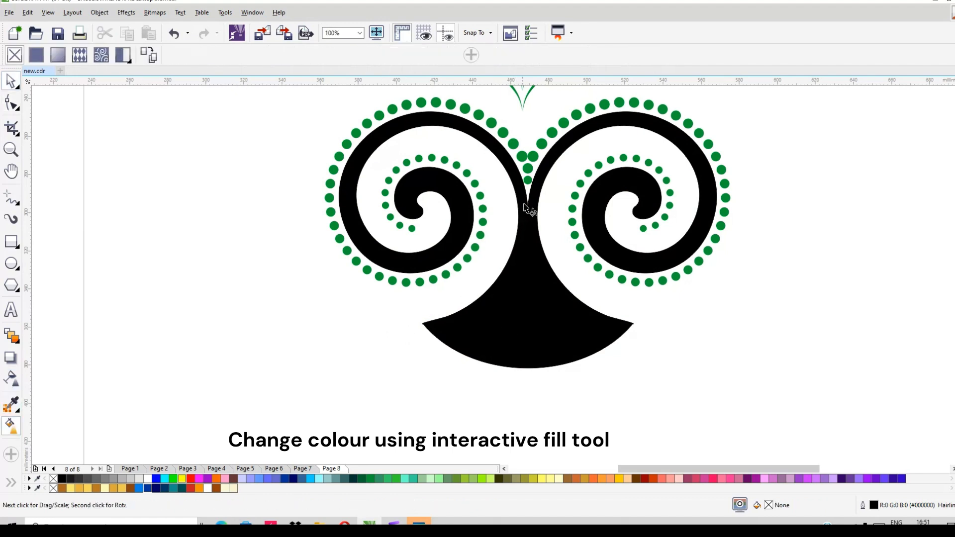
left_click(531, 344)
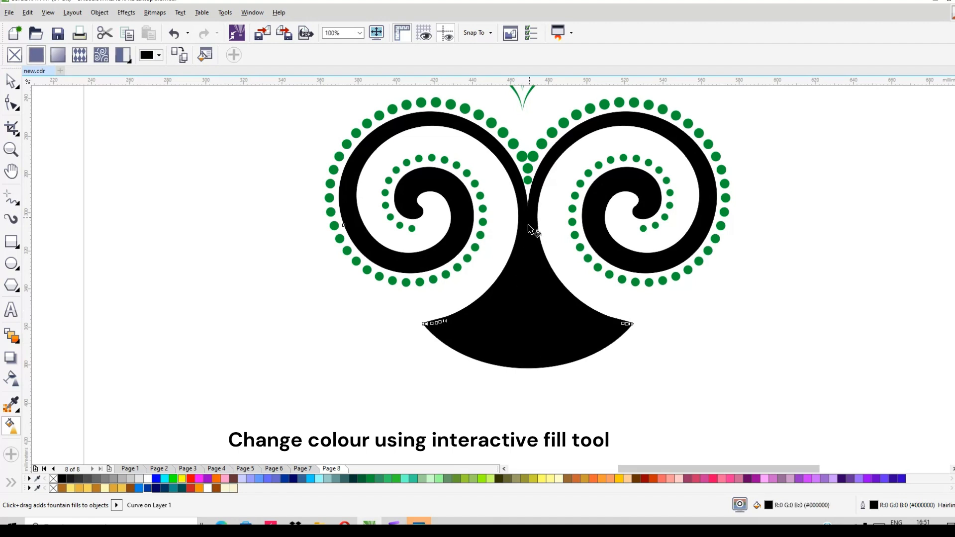
left_click_drag(529, 216, 525, 338)
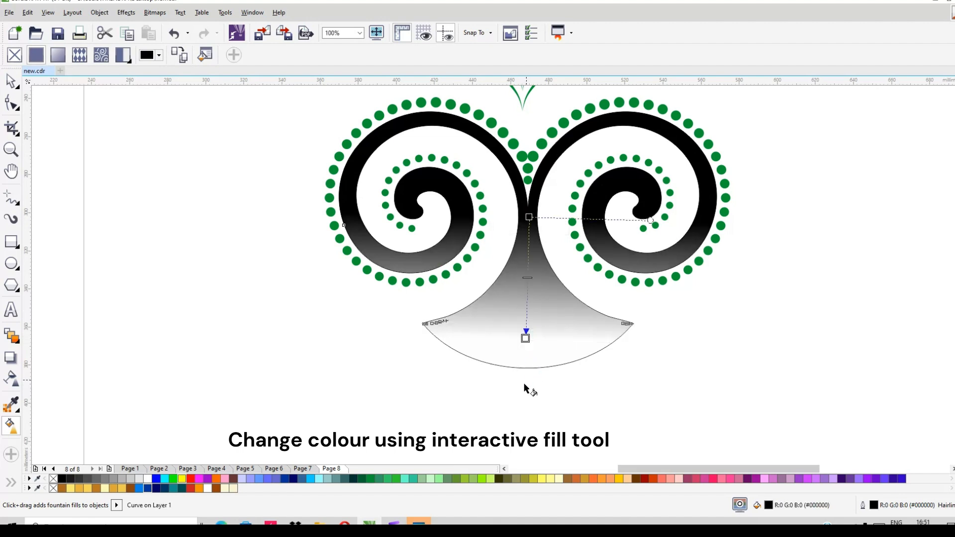
left_click(370, 478)
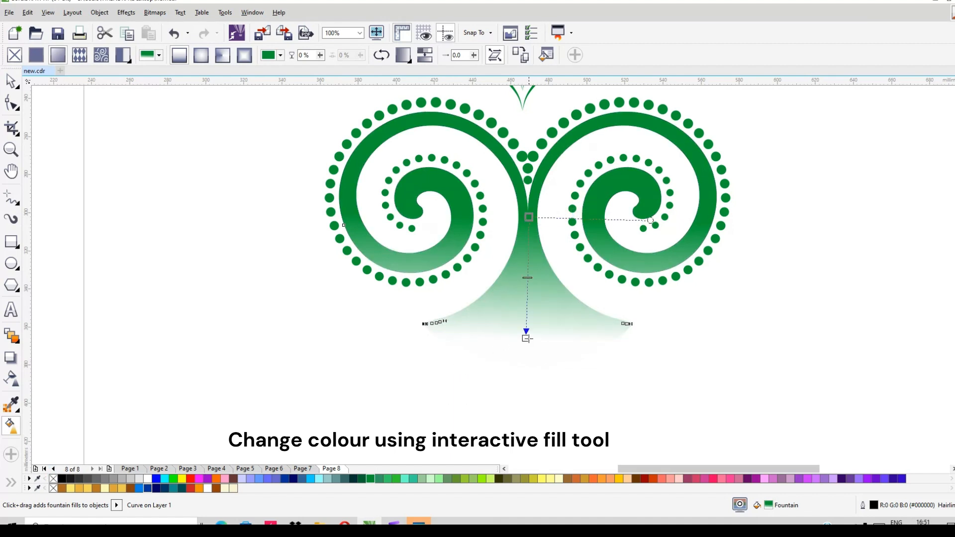
left_click_drag(527, 339, 525, 379)
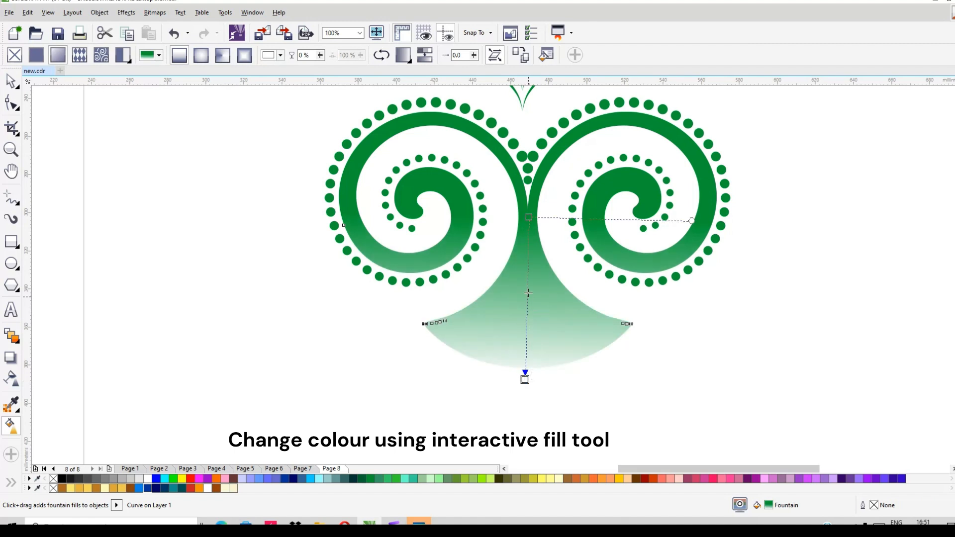
left_click_drag(529, 283, 529, 282)
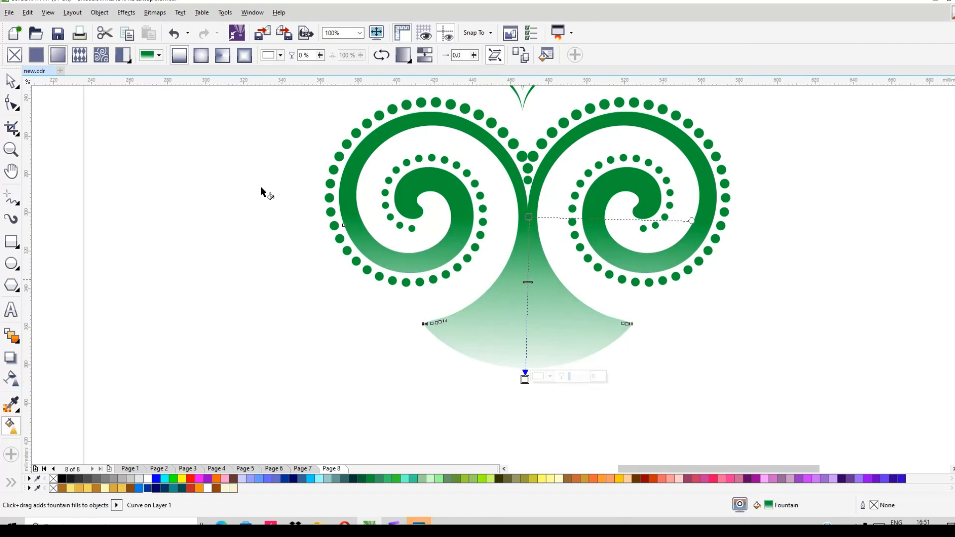
- Select the green stroke stack above the spirals and nudge it down about 5.6 mm
left_click(11, 80)
scroll(465, 248, "down", 2)
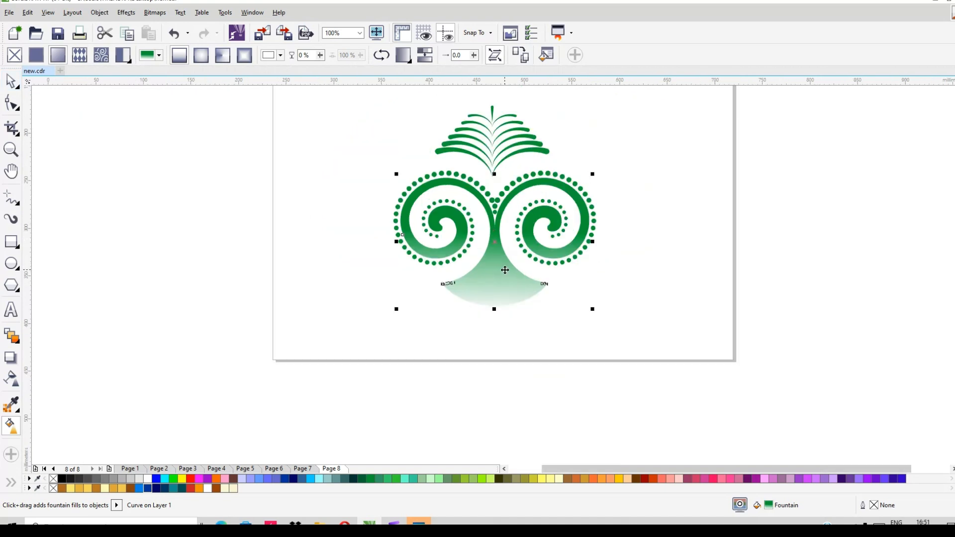
left_click_drag(410, 108, 588, 184)
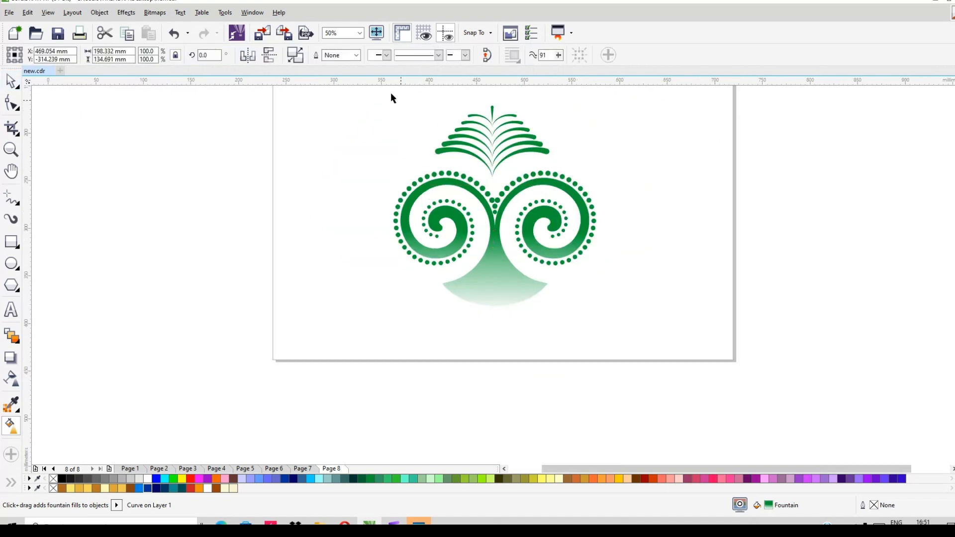
left_click_drag(389, 90, 591, 180)
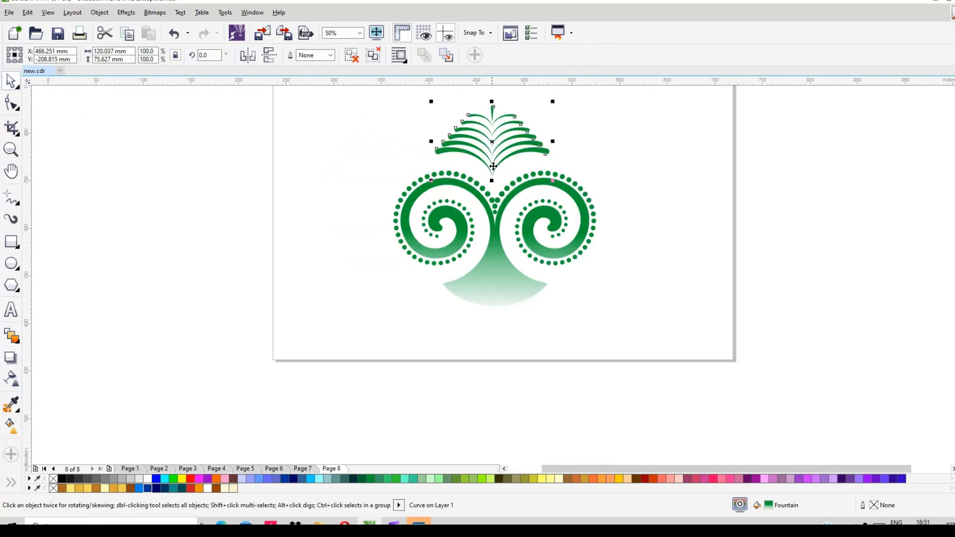
scroll(493, 166, "up", 2)
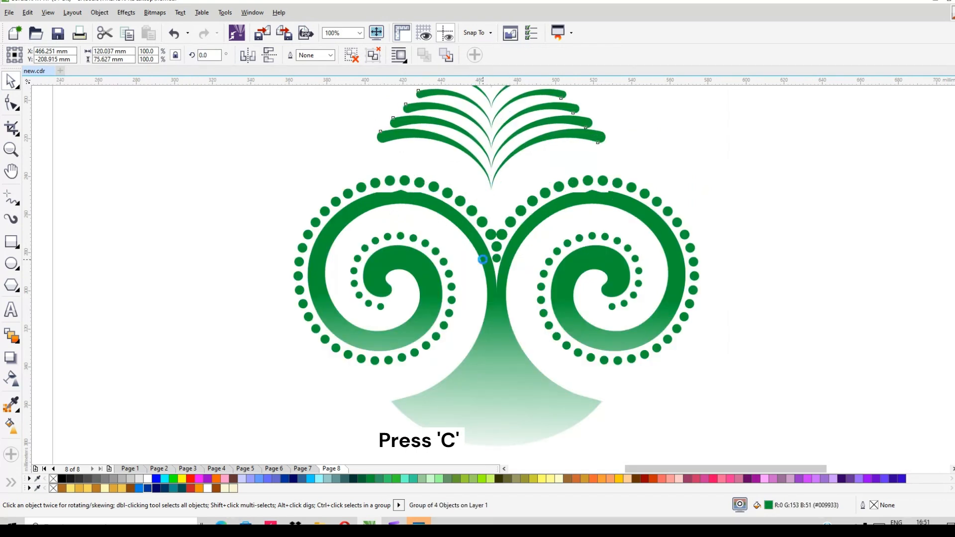
key("c")
key("Down")
key("Down")
key("Down")
key("Down")
key("Down")
key("Down")
key("Down")
key("Down")
key("Down")
key("Down")
key("Down")
key("Down")
key("Down")
key("Down")
key("Down")
key("Down")
key("Down")
key("Down")
key("Down")
key("Down")
key("Down")
key("Down")
key("Down")
key("Down")
key("Down")
key("Down")
key("Down")
key("Down")
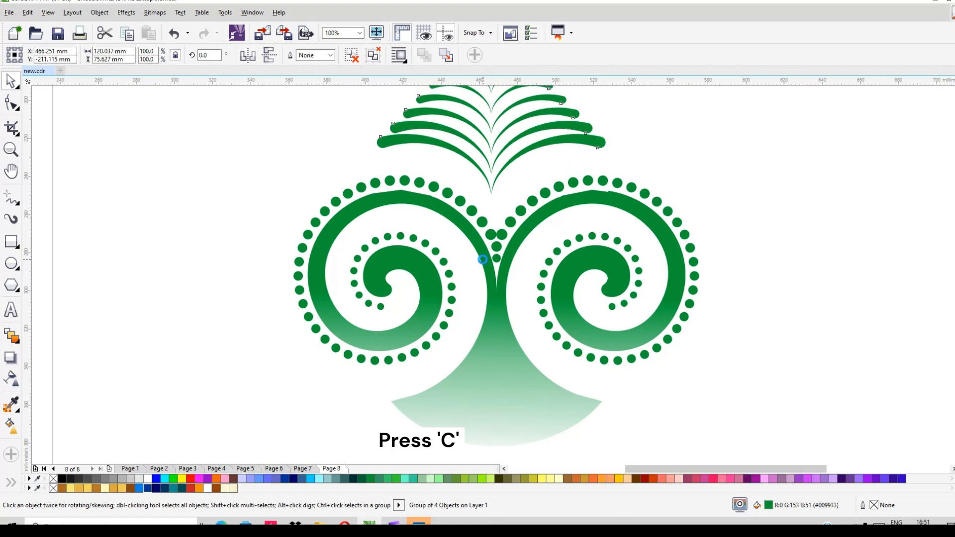
key("Down")
key("Down")
key("Down")
key("Down")
key("Down")
key("Down")
key("Down")
key("Down")
key("Down")
key("Down")
key("Down")
key("Down")
key("Down")
key("Down")
key("Down")
key("Down")
key("Down")
key("Down")
key("Down")
key("Down")
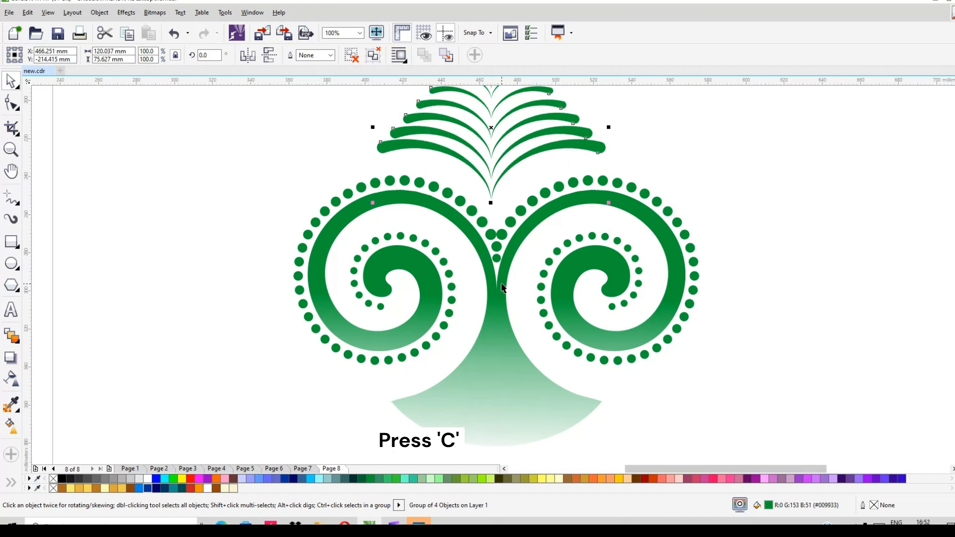
- Centre the stroke stack horizontally on the welded shape and lower it about 10 mm into the gap between the spirals
left_click(501, 286, "shift")
key("c")
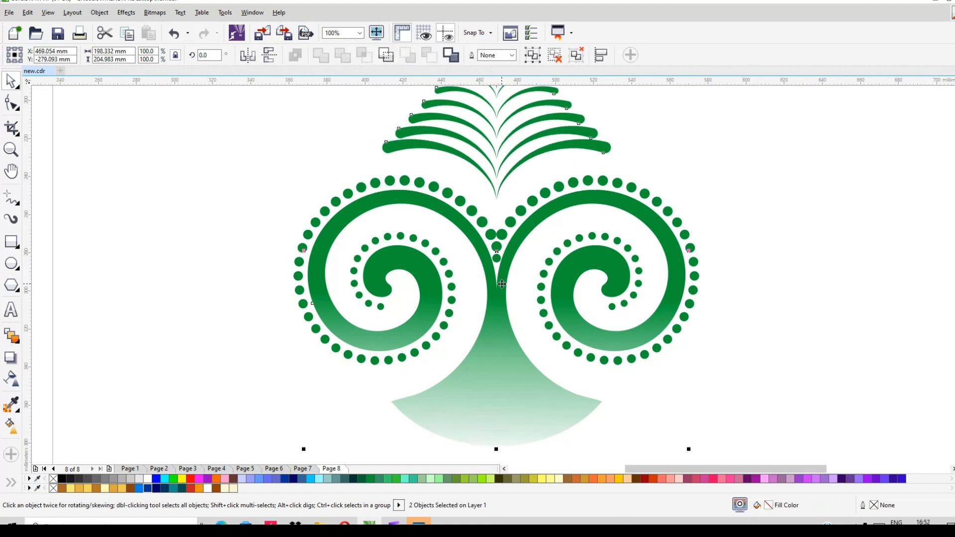
left_click(511, 157)
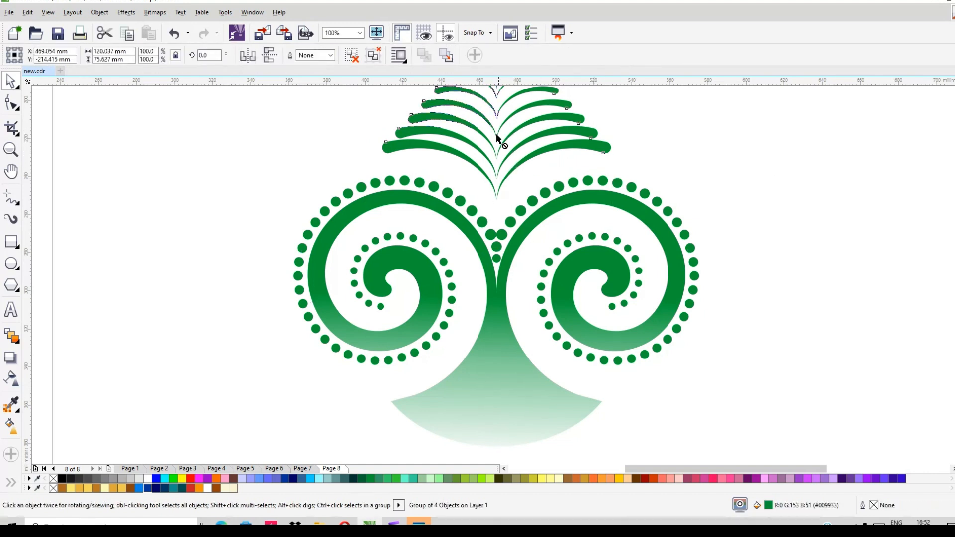
left_click_drag(497, 134, 500, 151)
scroll(479, 223, "down", 1)
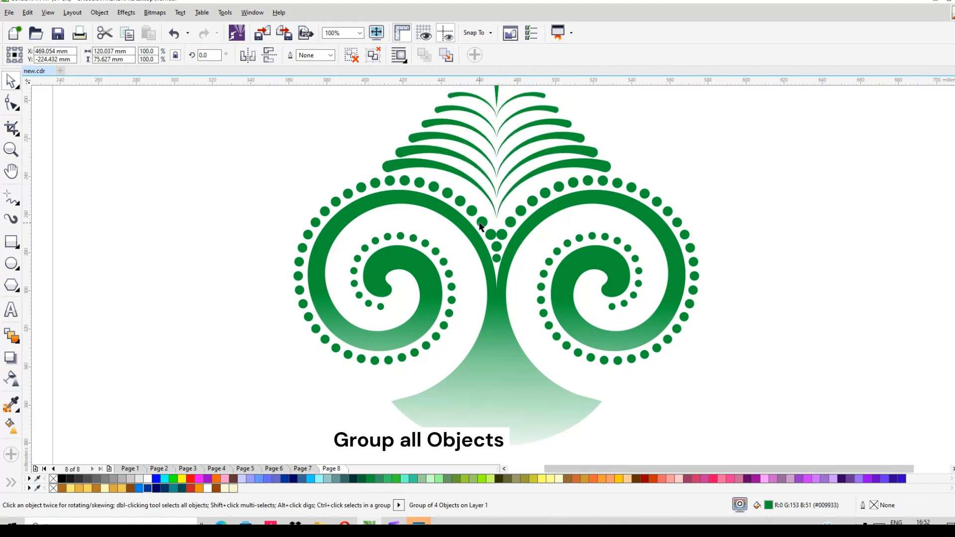
- Group all three parts of the ornament and scale the group about its centre to about 45.3%
key("Escape")
left_click_drag(317, 124, 630, 387)
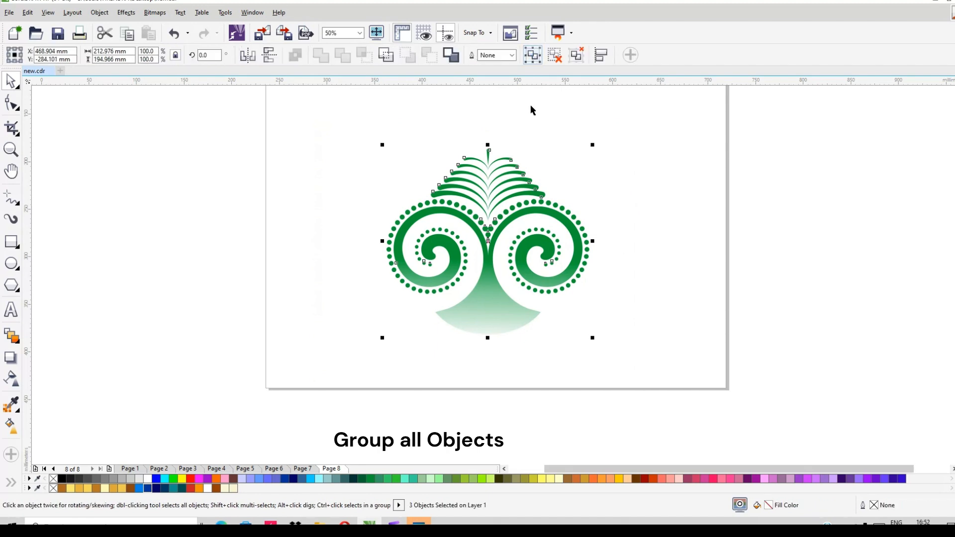
left_click_drag(591, 145, 574, 196)
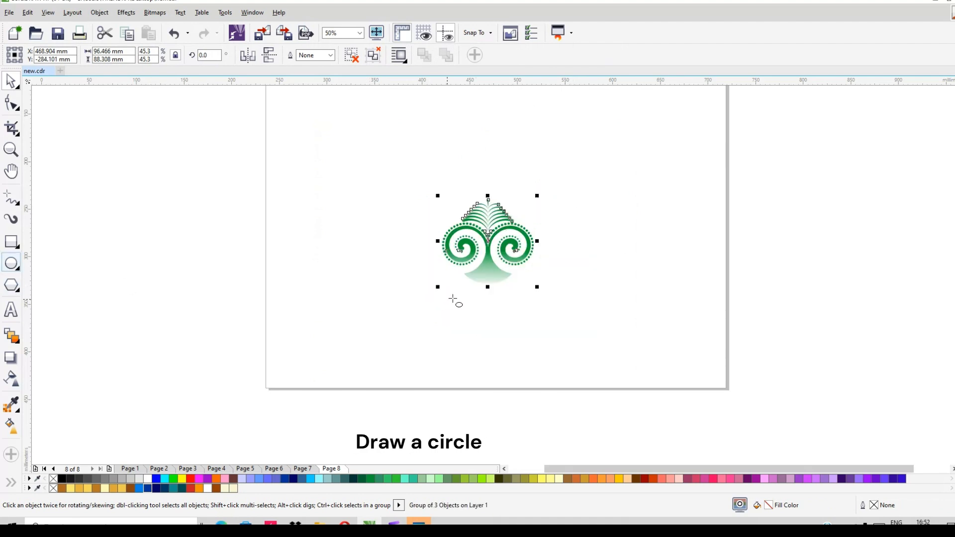
- Draw a circle about 227.5 mm in diameter on the page around the ornament
scroll(454, 298, "down", 1)
left_click_drag(435, 228, 514, 322)
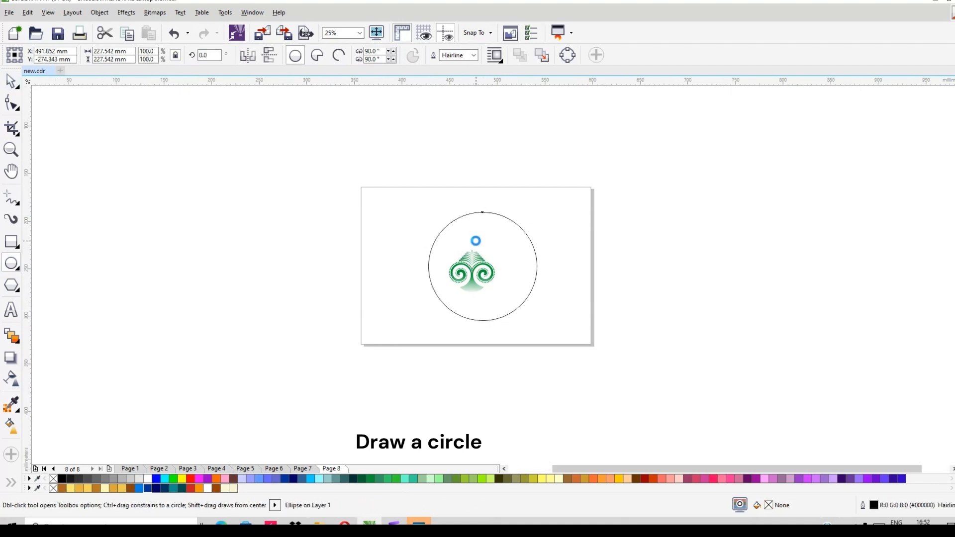
scroll(476, 242, "up", 1)
- Move the ornament above the circle at about 27.2% scale and place a copy beside the page's right edge
key("space")
left_click(468, 305)
left_click(468, 304)
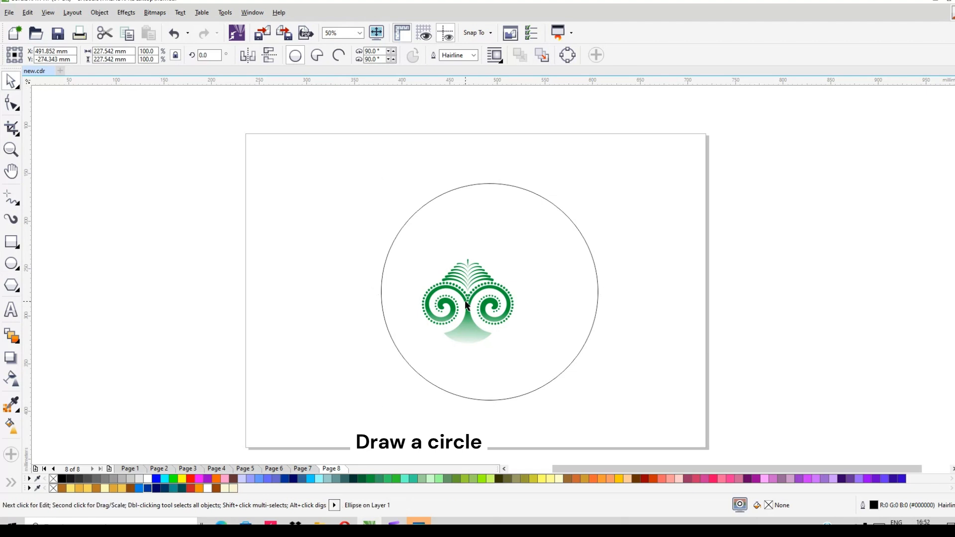
left_click_drag(467, 300, 500, 144)
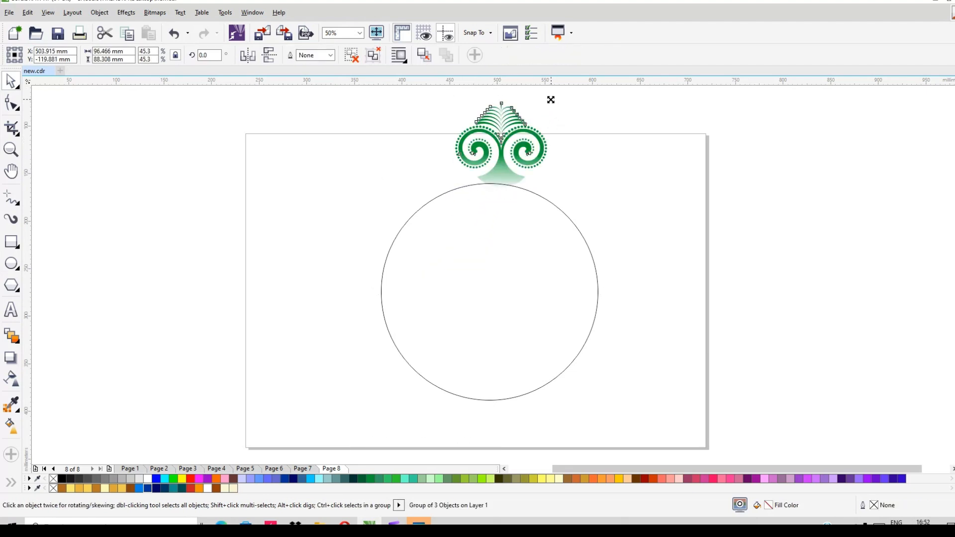
left_click_drag(551, 99, 798, 196)
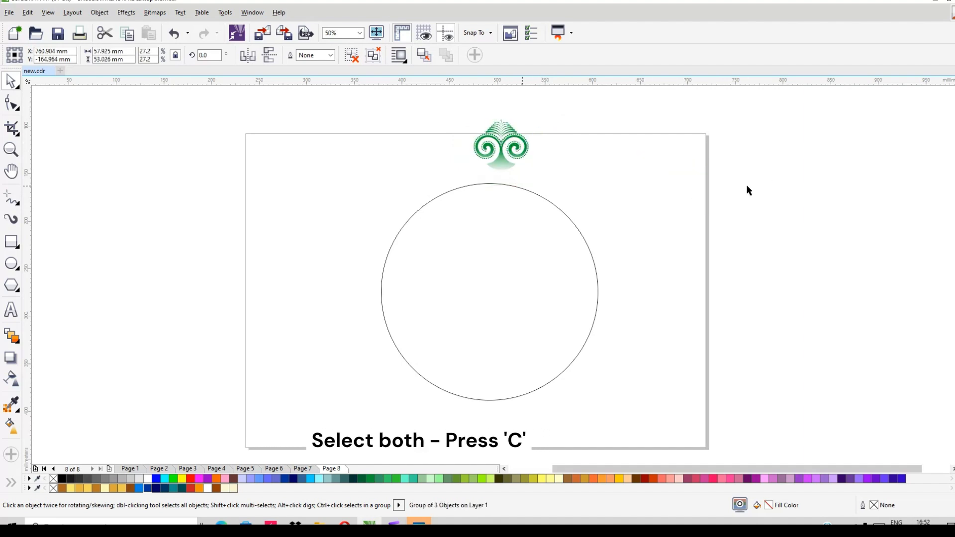
- Align the ornament above the circle horizontally with the circle's centre
left_click(495, 145)
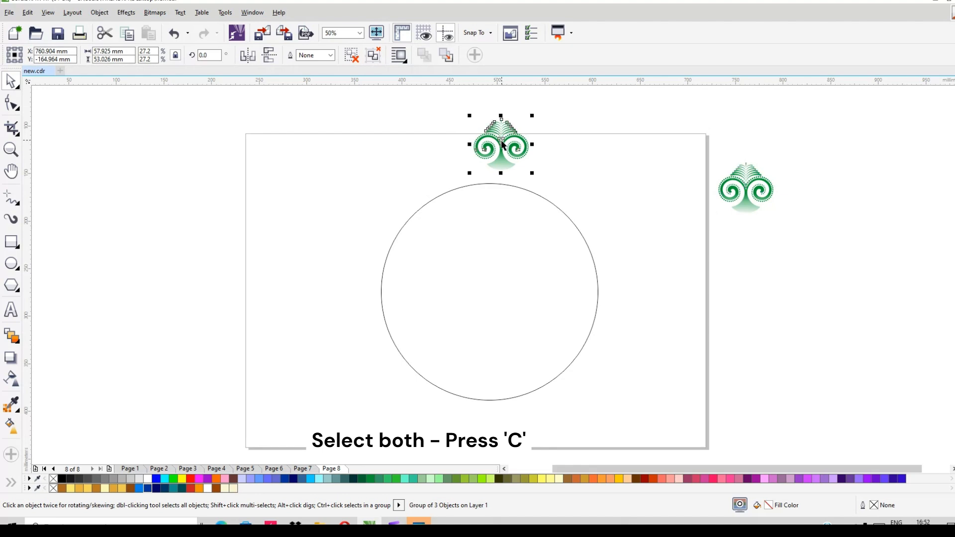
left_click(498, 219, "shift")
key("c")
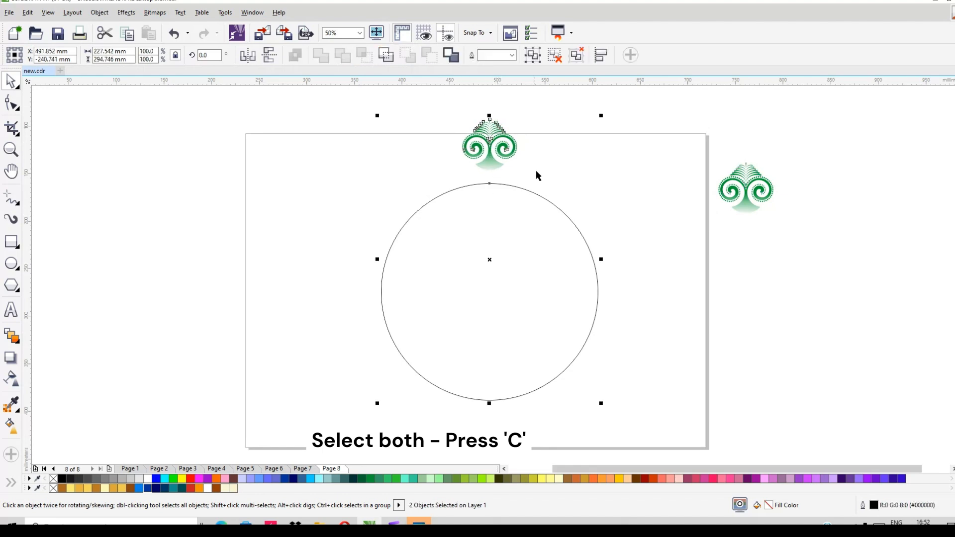
- Scale the ornament above the circle down to about 22.3% and centre-align it with the circle again
left_click(488, 157)
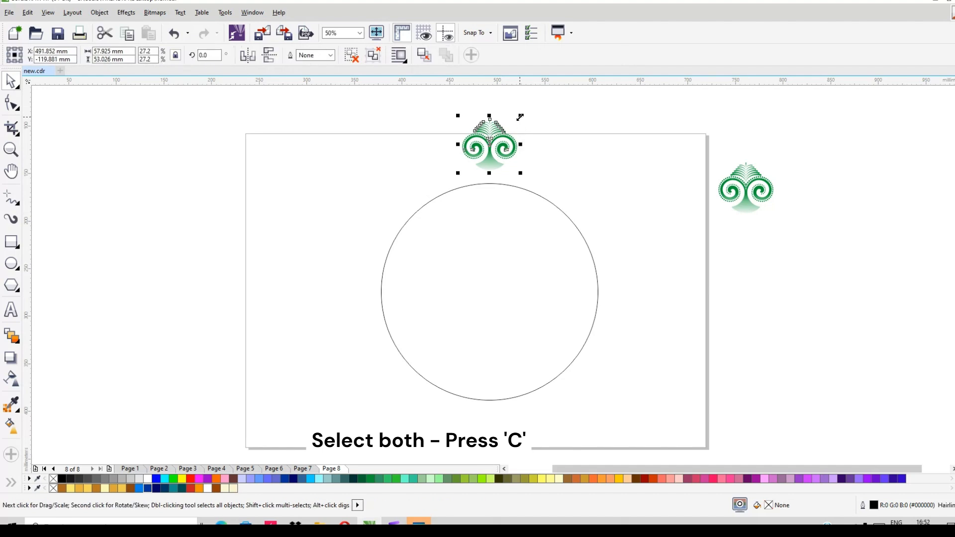
left_click_drag(518, 117, 519, 120)
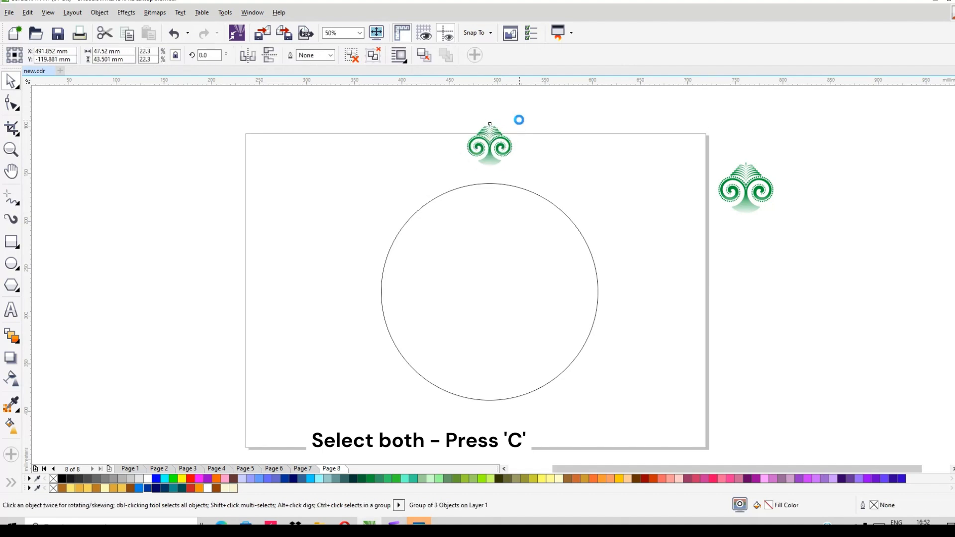
left_click(493, 239, "shift")
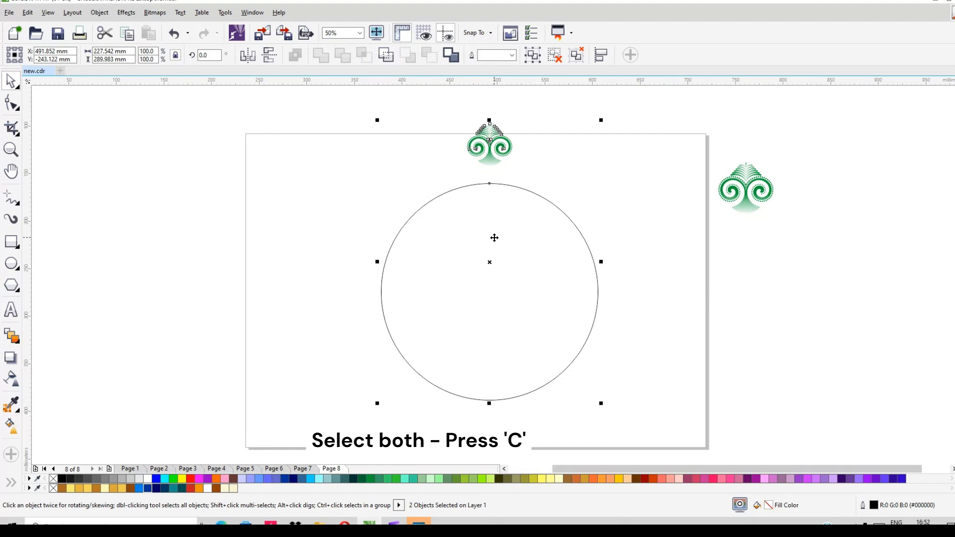
key("c")
left_click(525, 160)
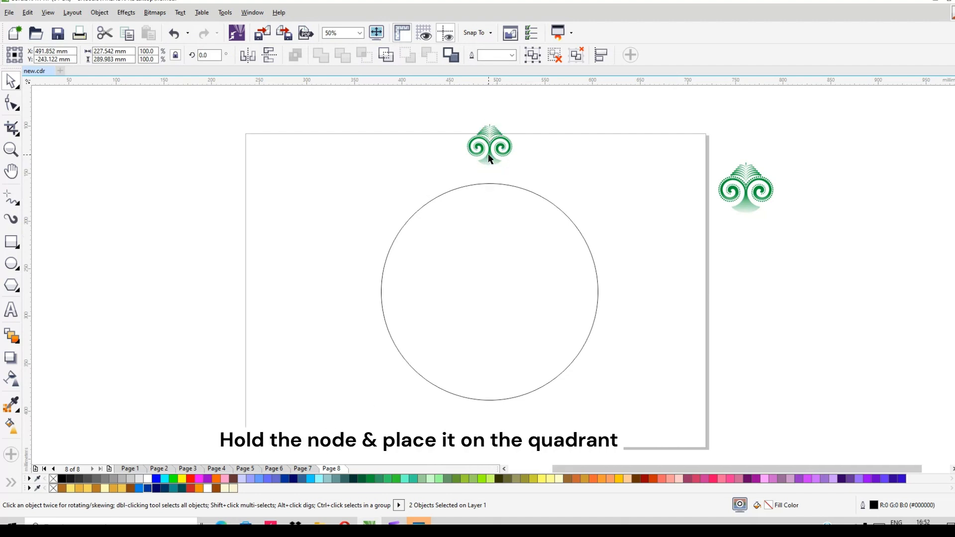
- Place the ornament's base on the circle's top quadrant and set its rotation centre at the circle's centre
left_click(491, 166)
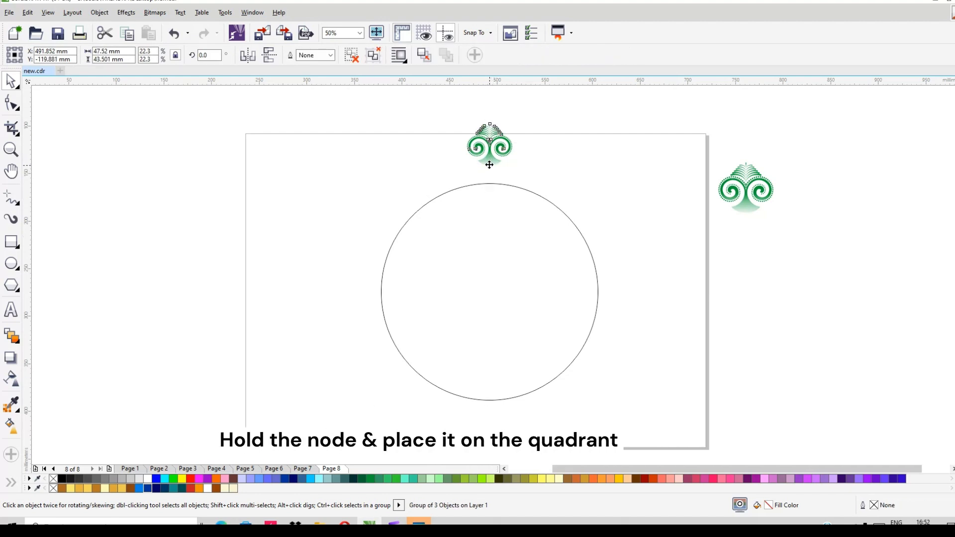
left_click_drag(489, 165, 490, 183)
left_click(490, 165)
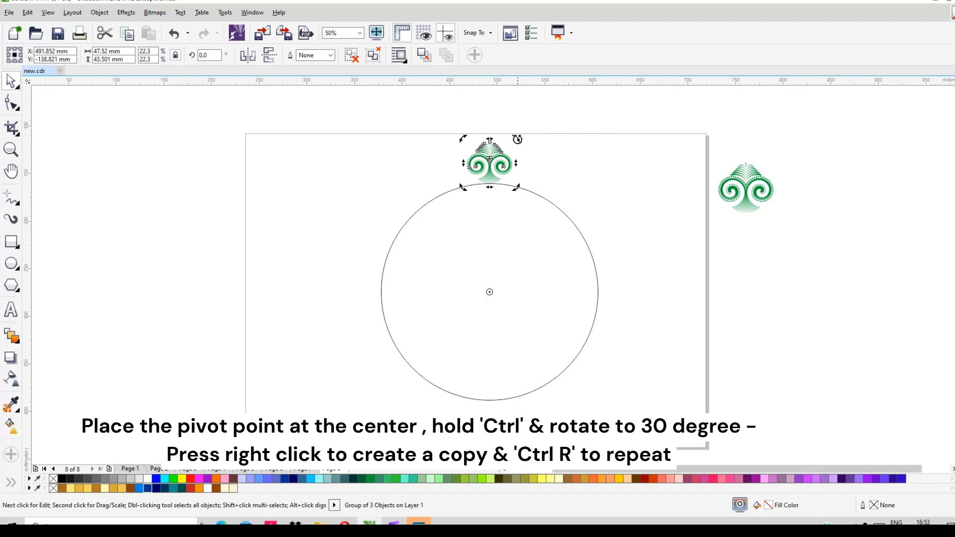
- Create a copy of the ornament rotated 30 degrees clockwise about the circle's centre and repeat it into a full ring of twelve
left_click_drag(518, 139, 582, 181)
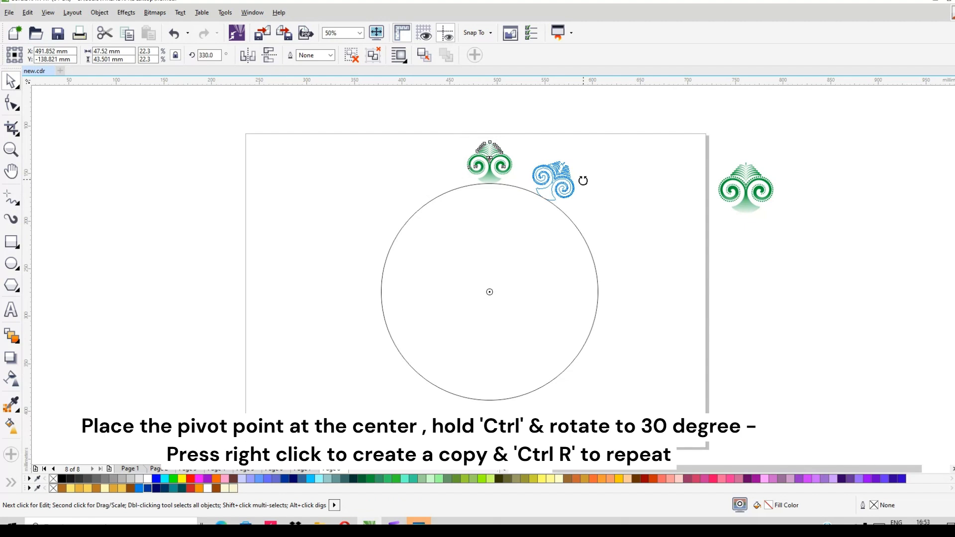
right_click(583, 181)
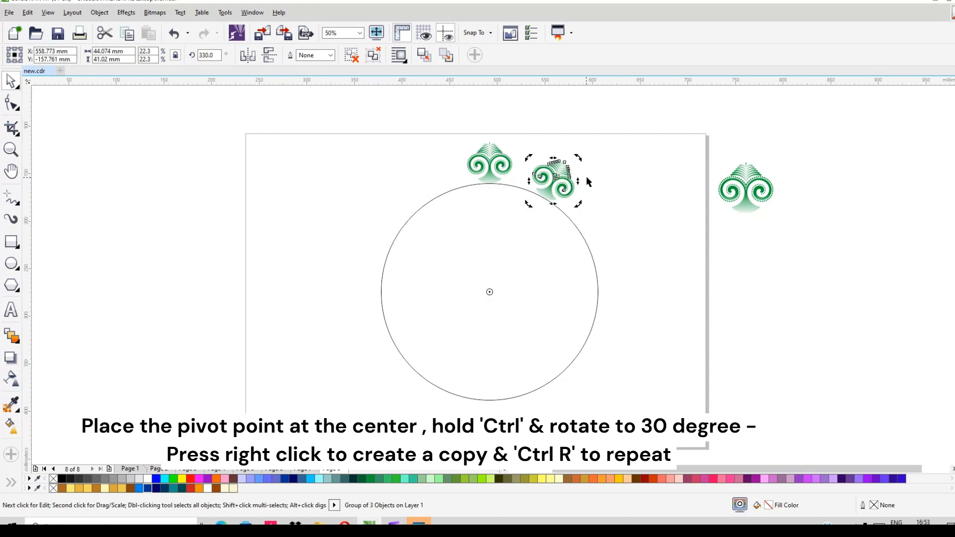
key("ctrl+r")
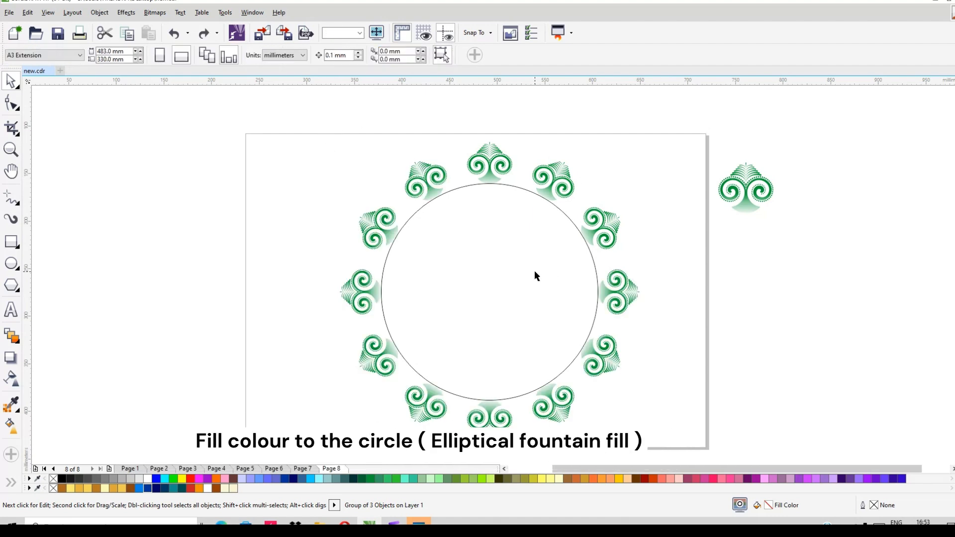
- Fill the circle black without an outline and enlarge it about its centre to about 322 mm in diameter
left_click(535, 275)
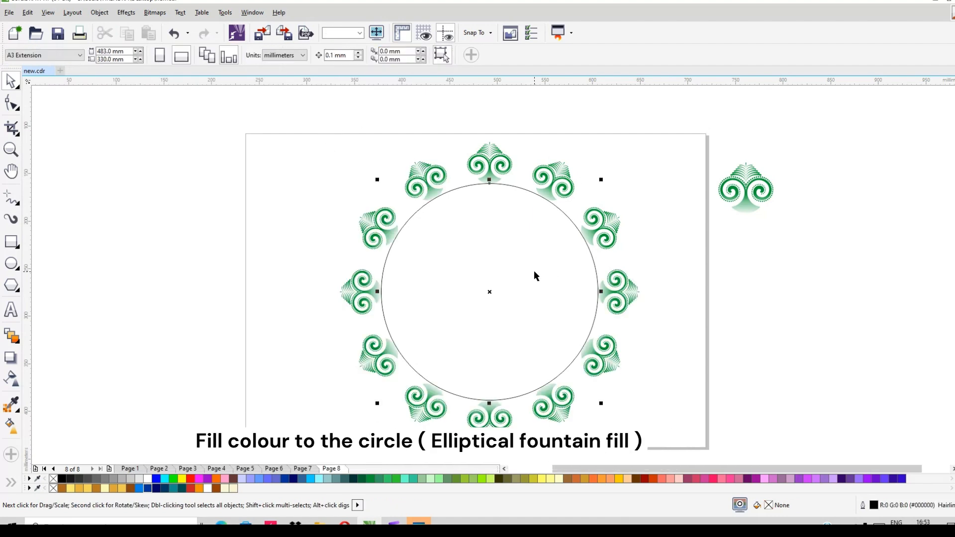
left_click(62, 478)
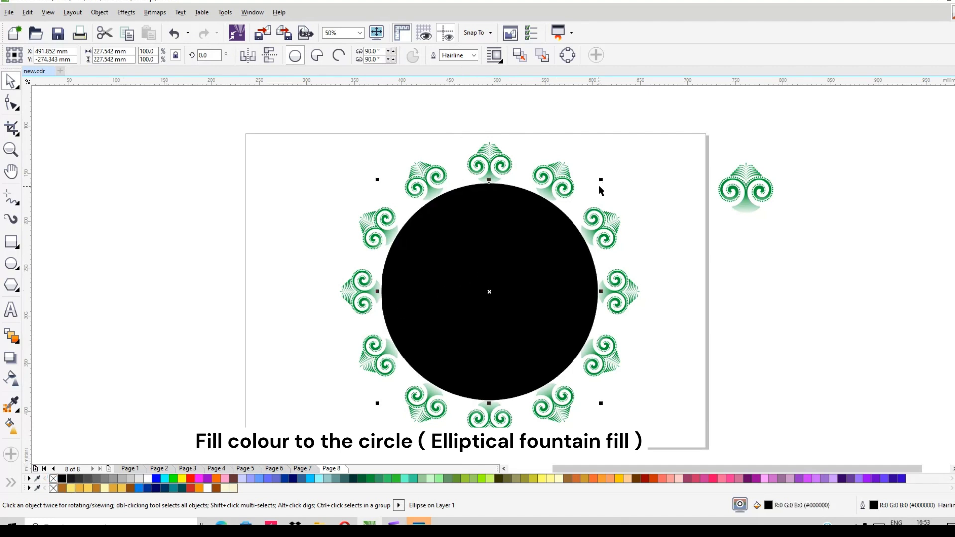
left_click_drag(601, 180, 657, 132)
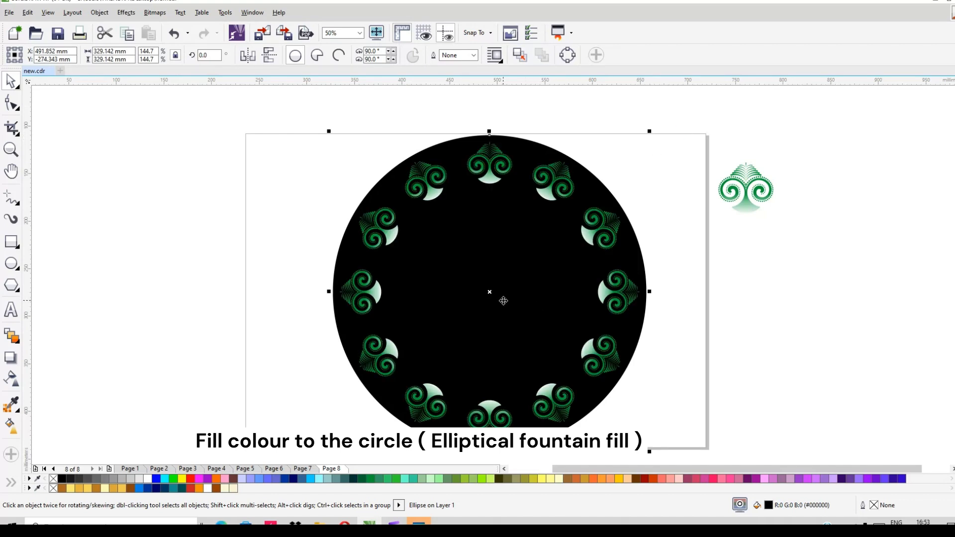
scroll(503, 301, "up", 1)
scroll(520, 275, "down", 1)
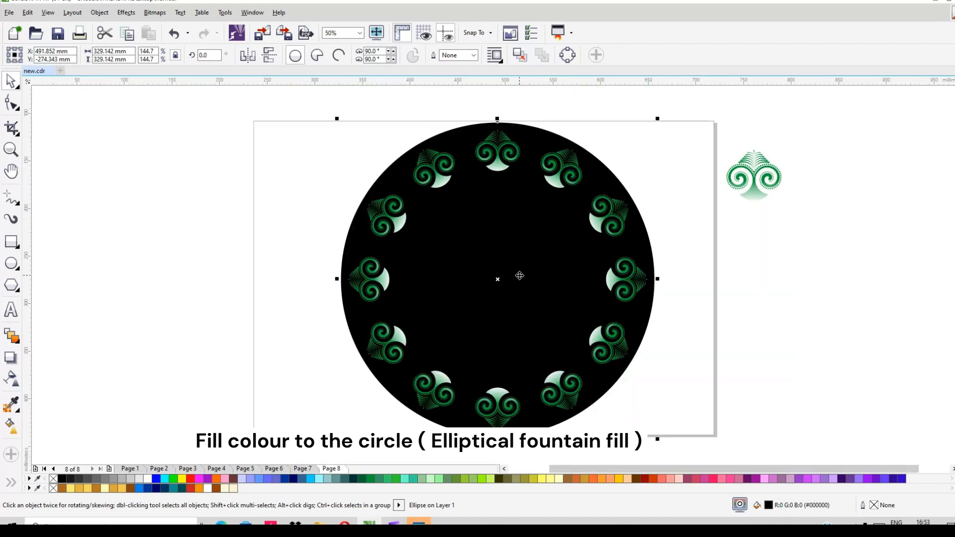
left_click_drag(658, 120, 654, 124)
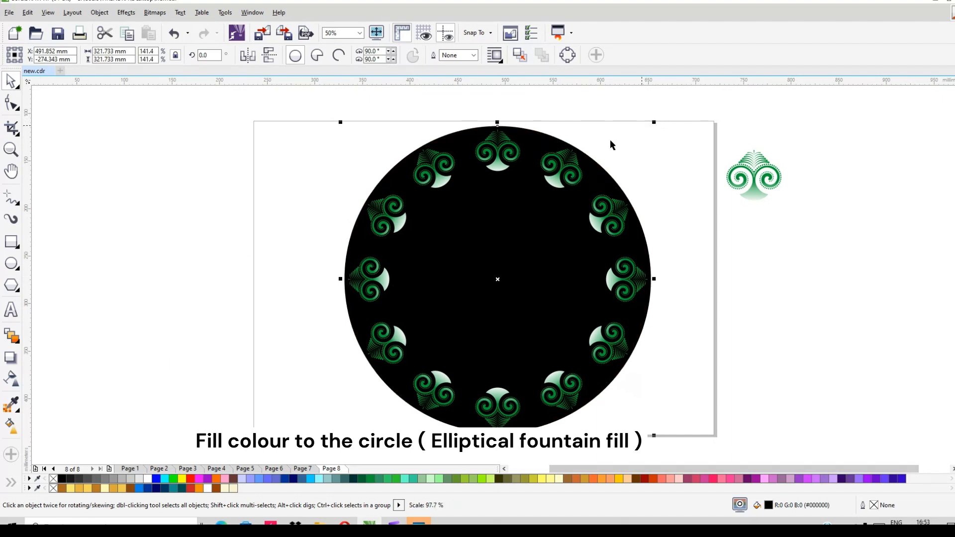
left_click(367, 118)
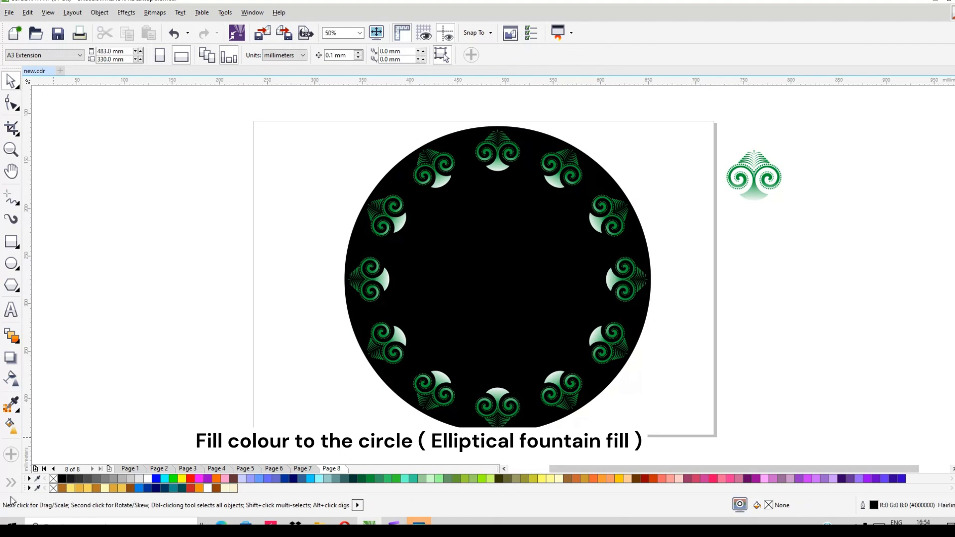
- Apply a linear black-to-white fountain fill to the black circle, starting at its centre and ending near its lower-left edge
left_click(394, 380)
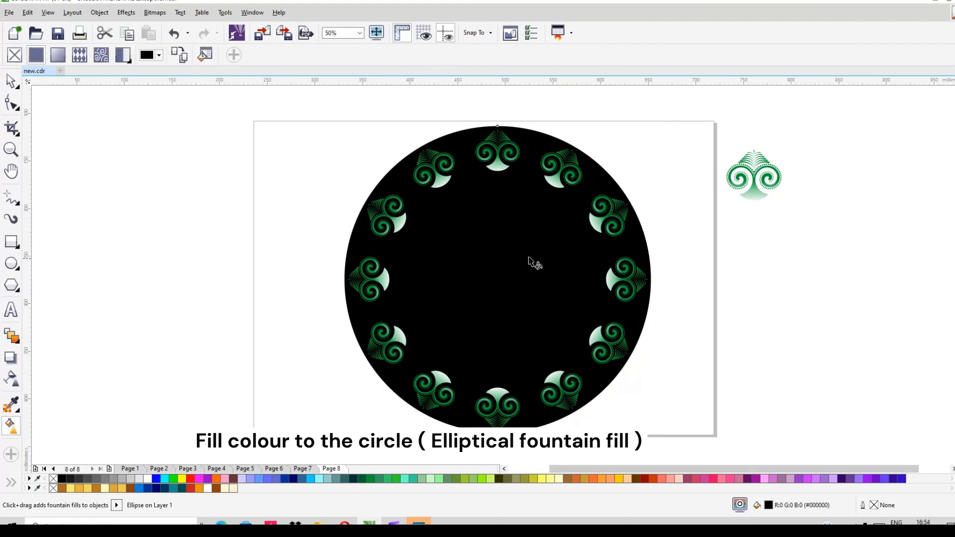
left_click_drag(503, 267, 386, 383)
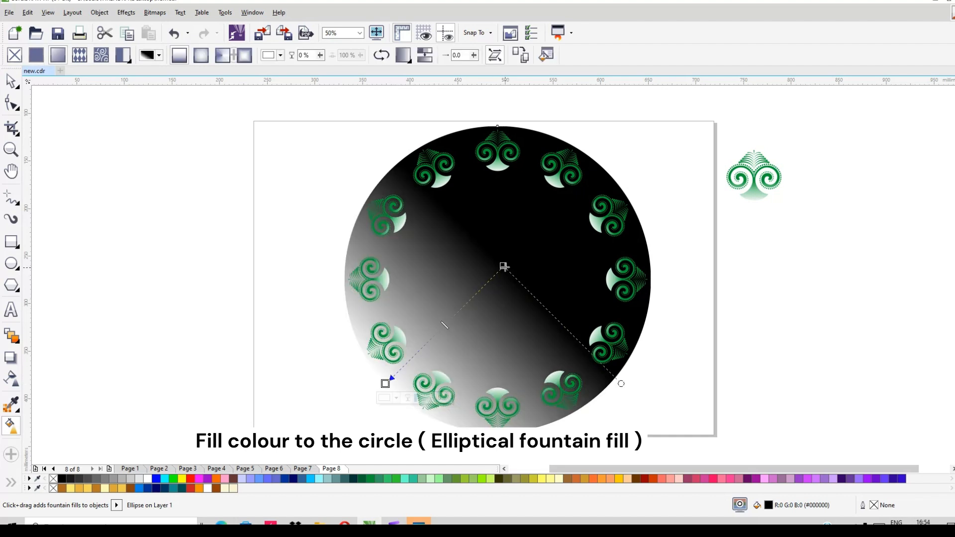
left_click_drag(504, 267, 492, 280)
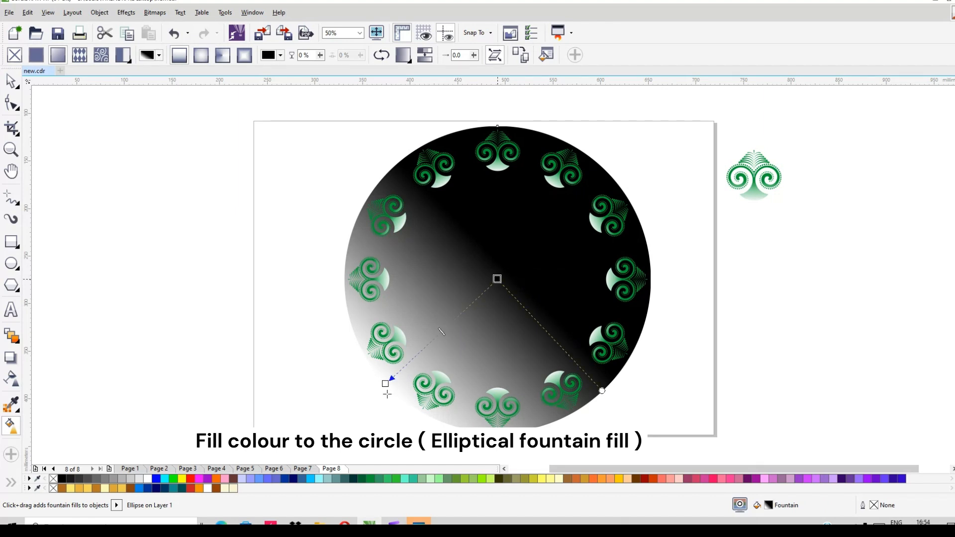
mouse_move(497, 279)
left_mouse_down()
mouse_move(498, 271)
mouse_move(497, 279)
left_mouse_up()
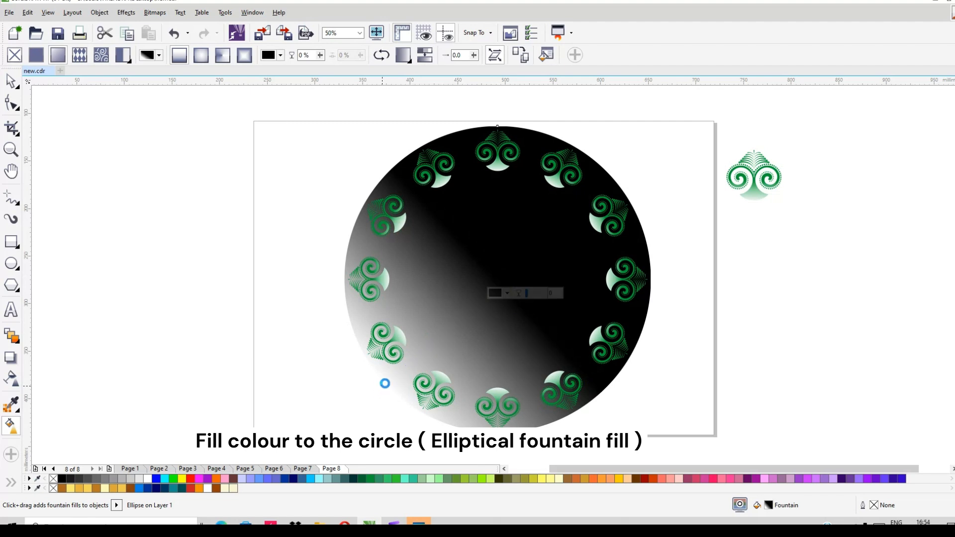
- Replace the white fill colour with red and make the fountain fill elliptical, centred on the circle
left_click(386, 383)
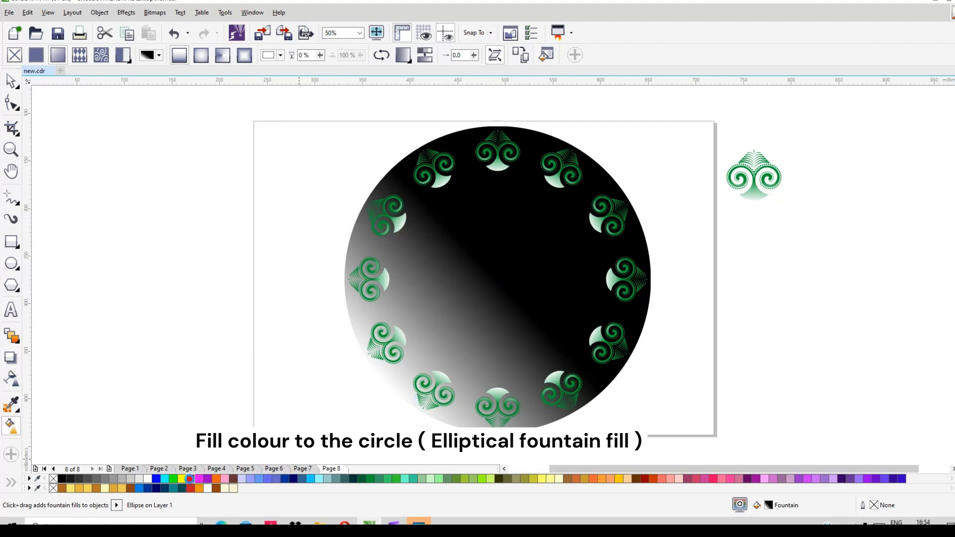
left_click(190, 479)
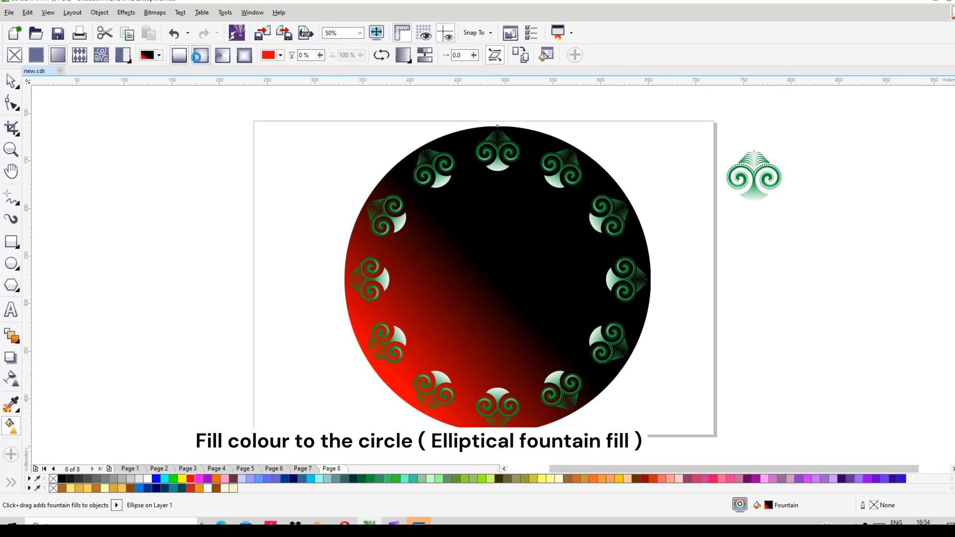
left_click(197, 57)
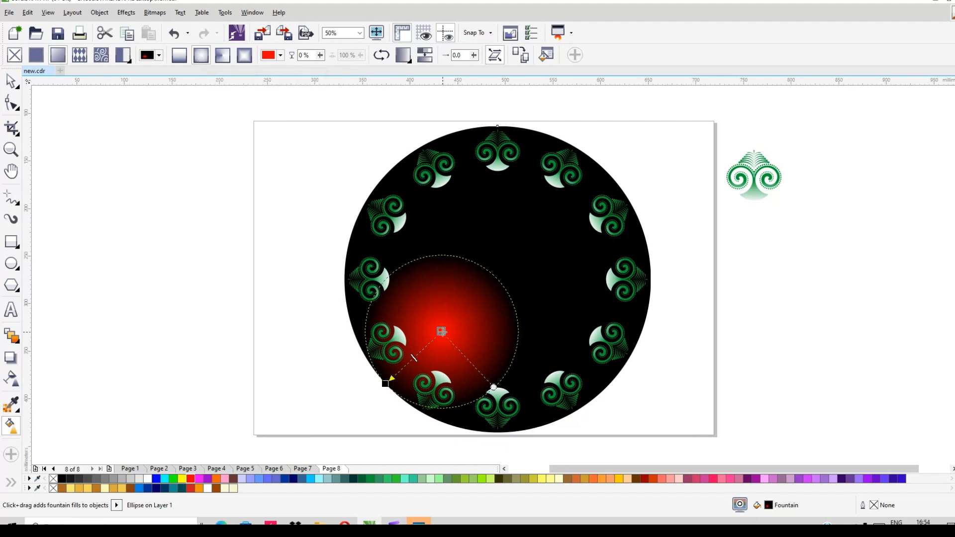
left_click_drag(441, 332, 497, 279)
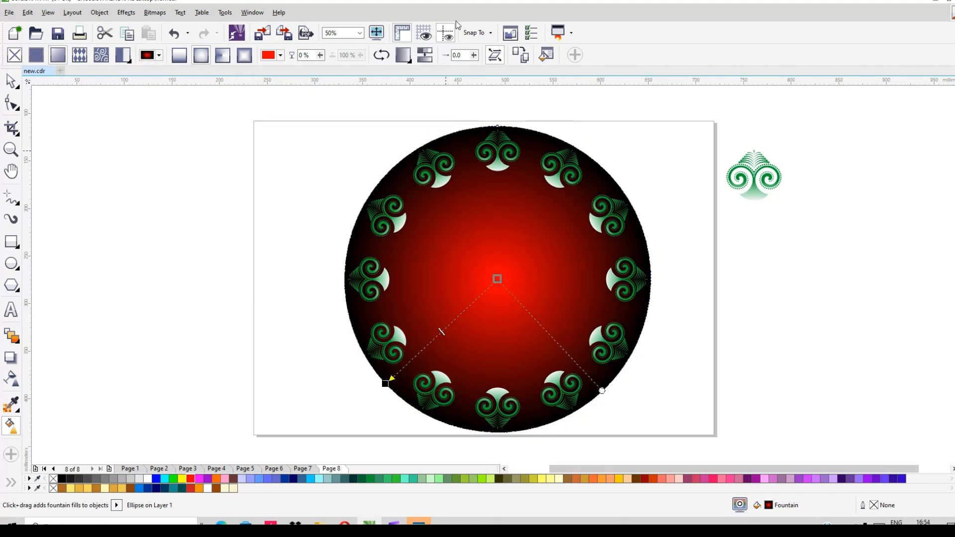
- Test reversing the fountain fill, restore red at the centre, then shift its midpoint slightly inward and smooth the colour transition
left_click(381, 56)
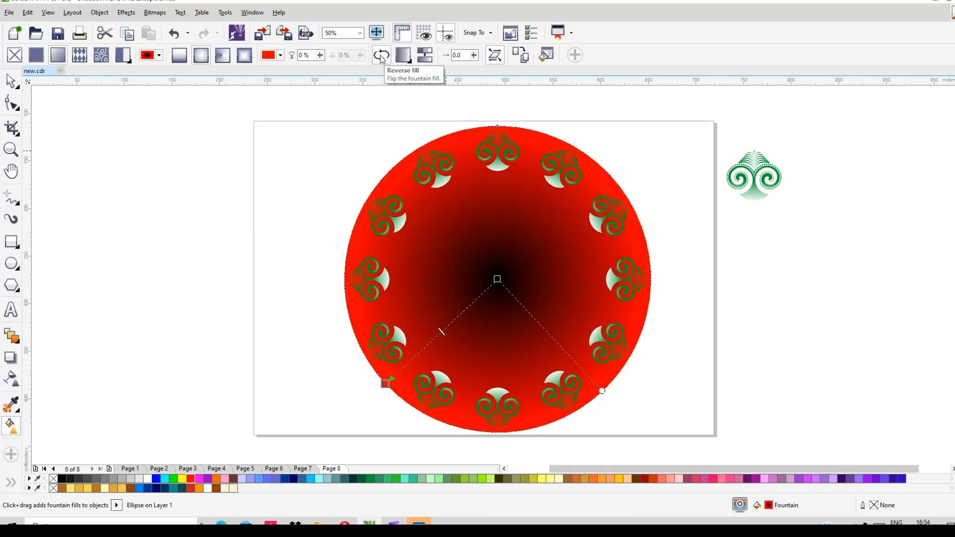
left_click(381, 56)
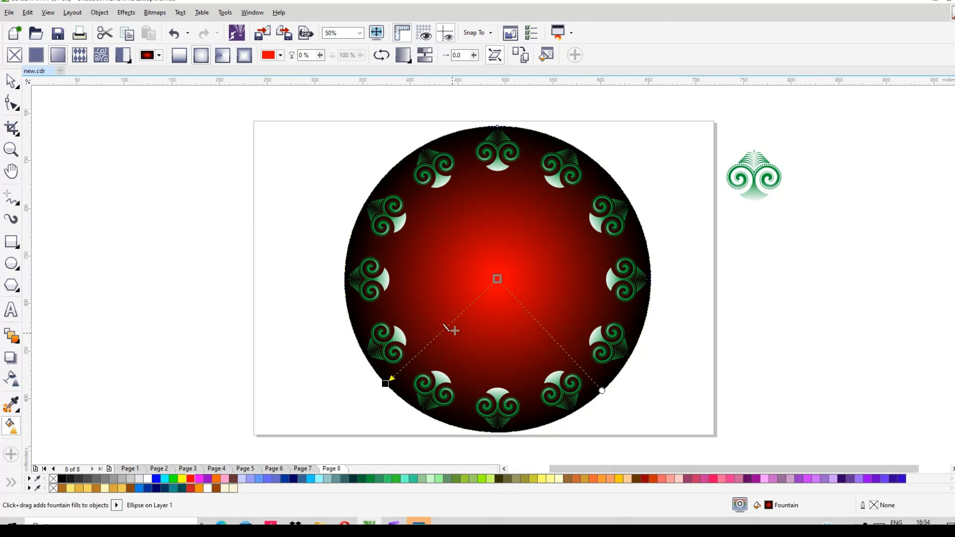
left_click_drag(455, 331, 455, 330)
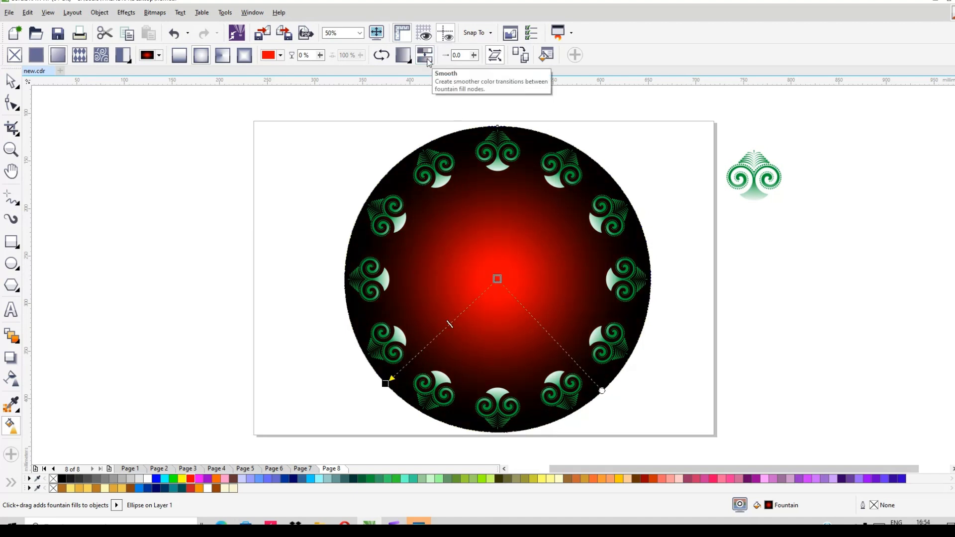
left_click(426, 56)
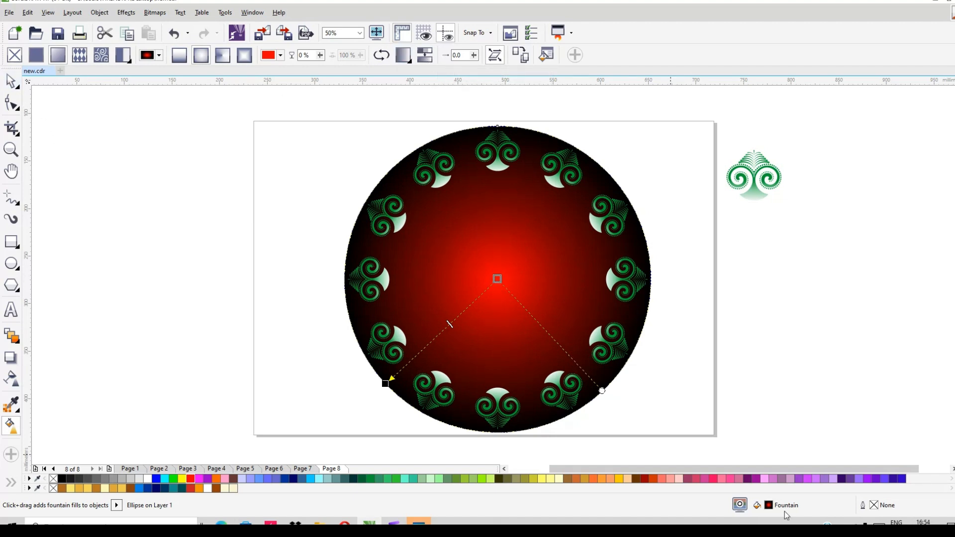
- Try plum as the fountain fill's centre colour and undo the change
left_click(749, 479)
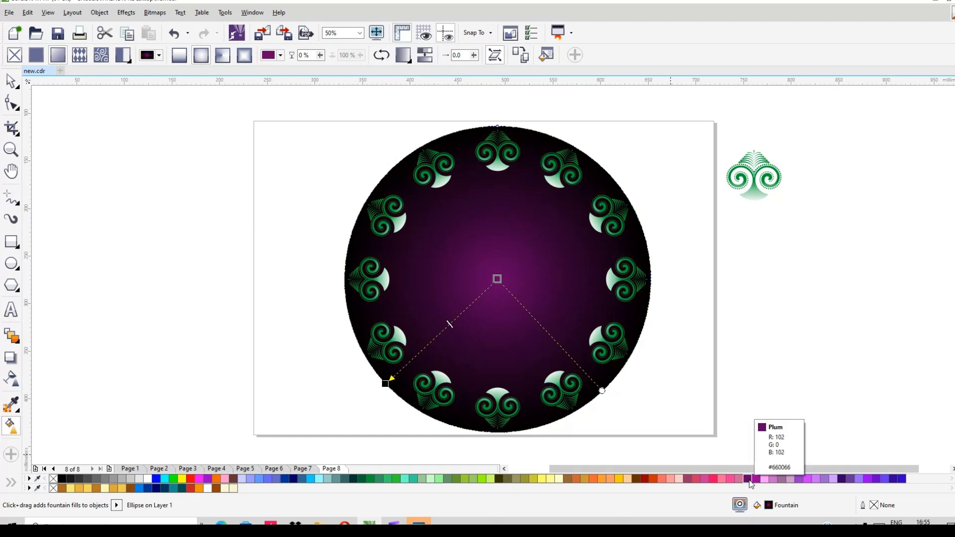
key("ctrl+z")
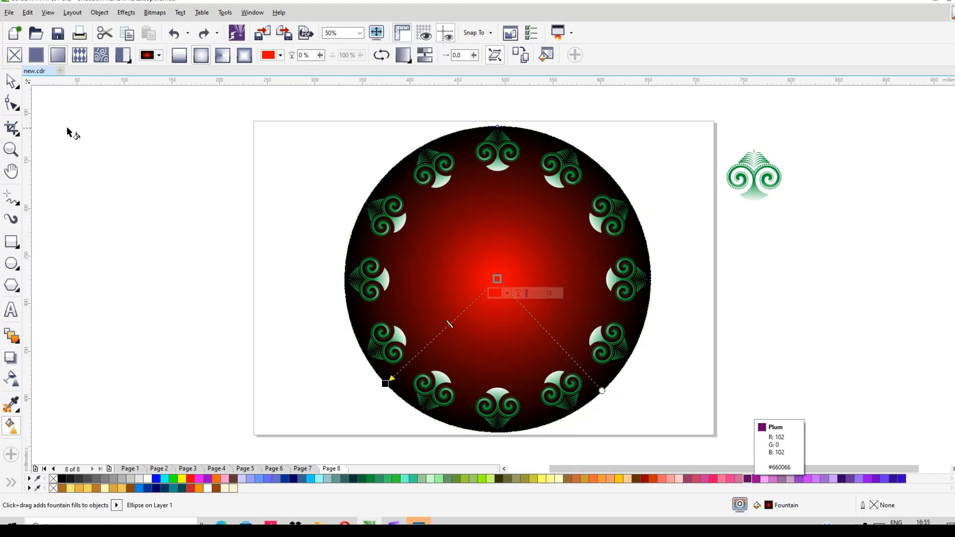
- Select the circle with its twelve ornaments and scale them down about the centre to about 257 mm in diameter
key("space")
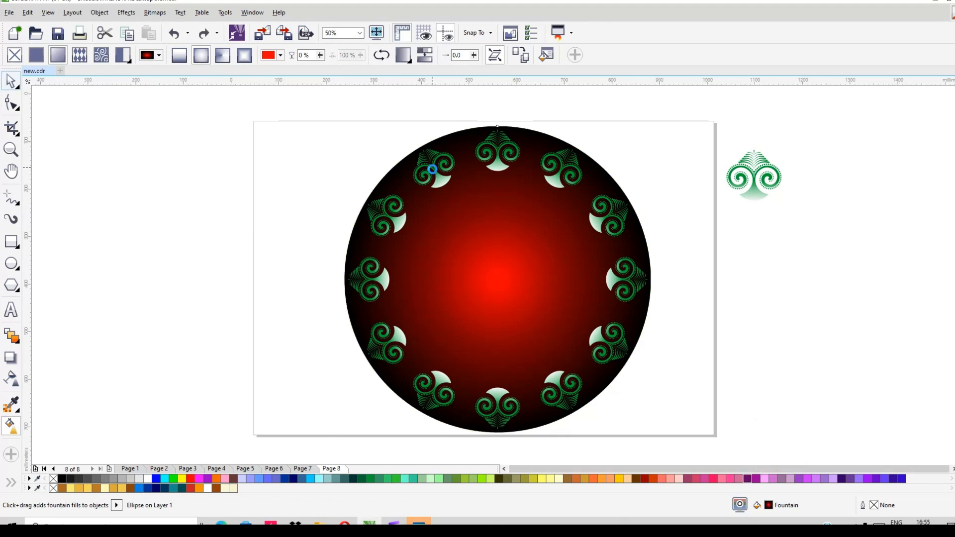
scroll(432, 172, "down", 2)
left_click_drag(367, 135, 563, 333)
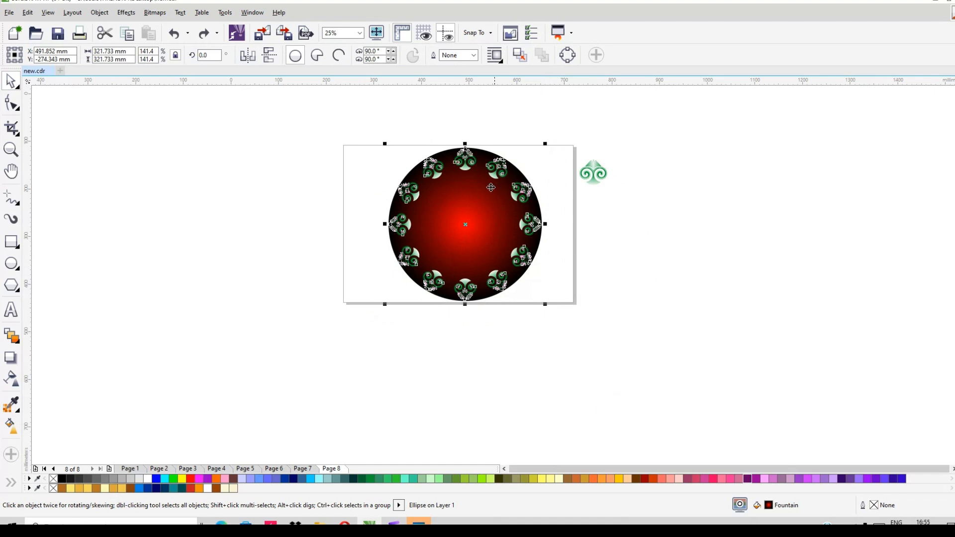
scroll(469, 177, "up", 2)
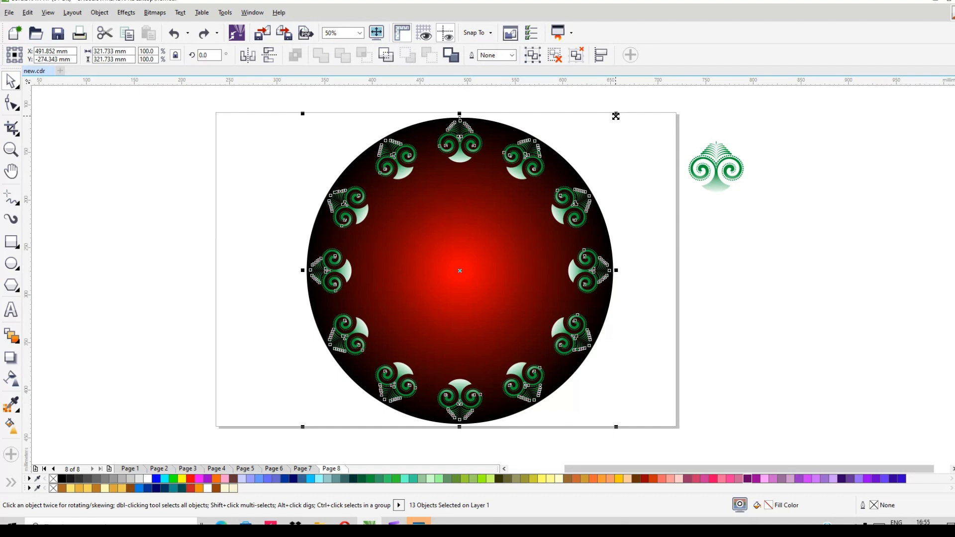
left_click_drag(615, 119, 604, 147)
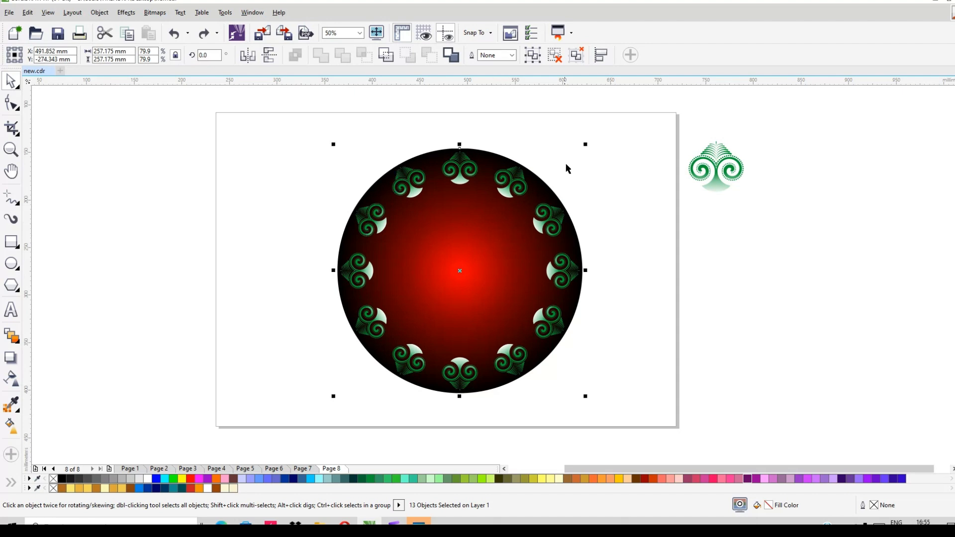
- Create a smaller concentric copy of the red and black circle, fill it white, and shrink it to about 145 mm
left_click_drag(585, 148, 559, 184)
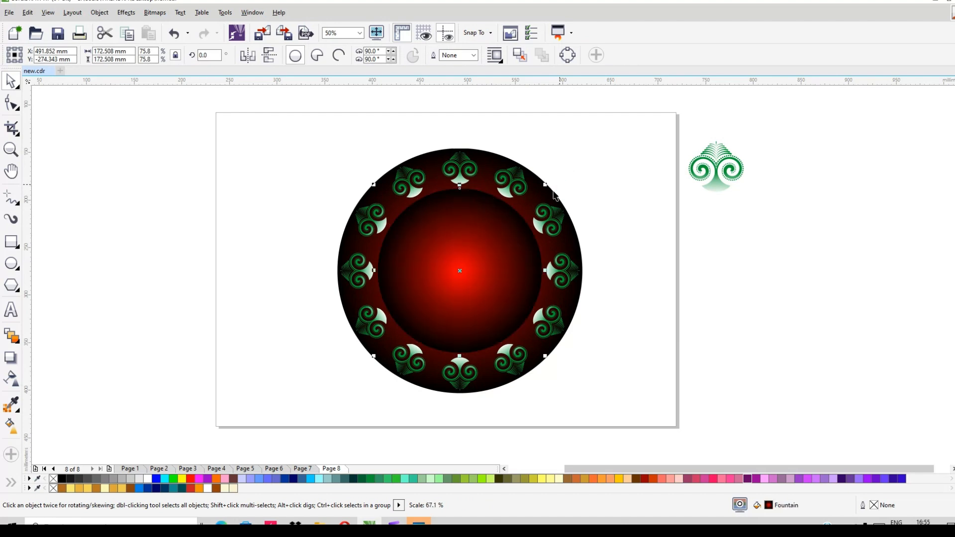
left_click(148, 480)
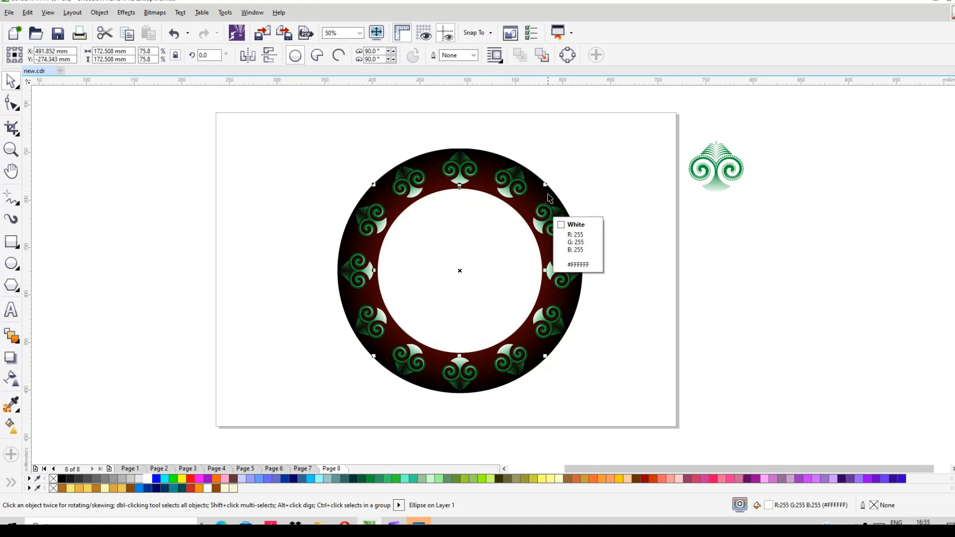
left_click_drag(544, 185, 542, 202)
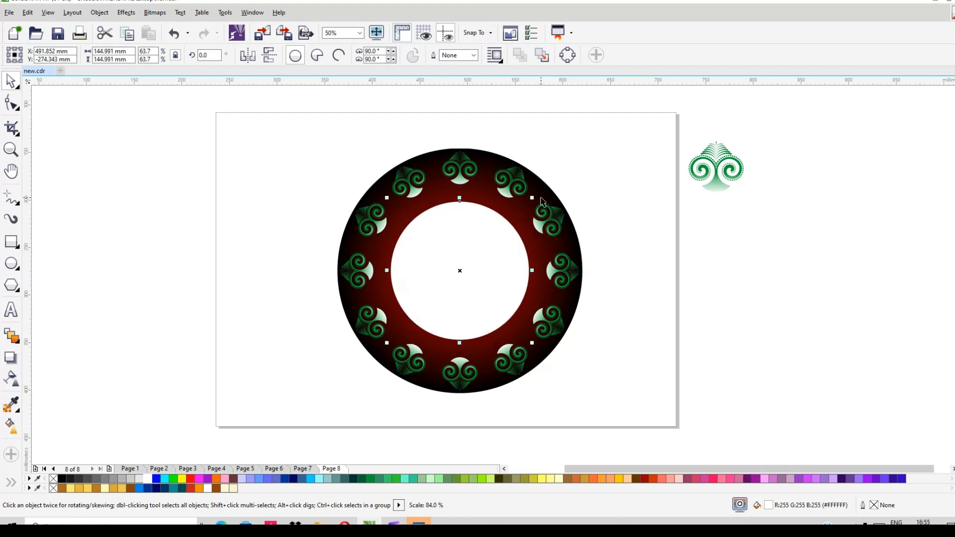
left_click(598, 187)
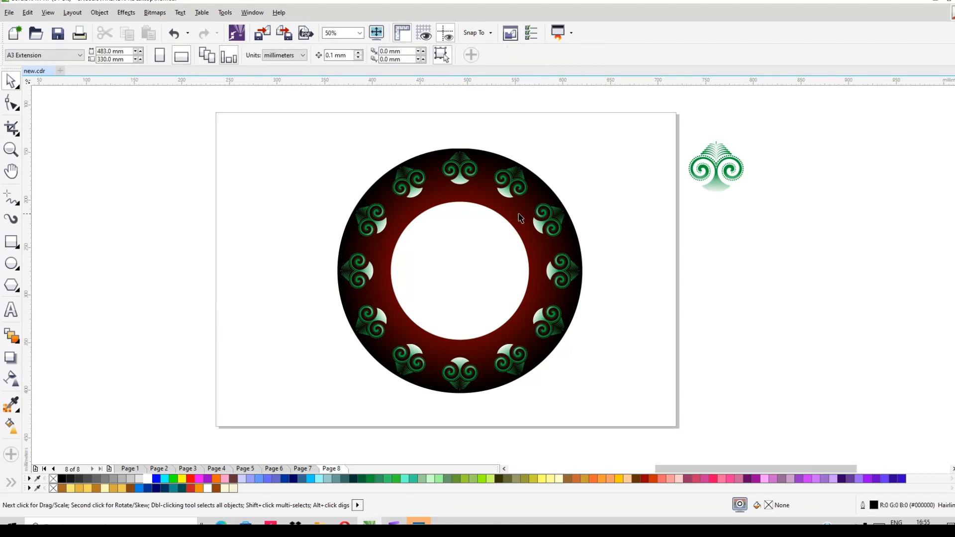
- Enlarge the white inner circle about its centre to about 162 mm in diameter
scroll(518, 215, "up", 2)
scroll(522, 215, "down", 2)
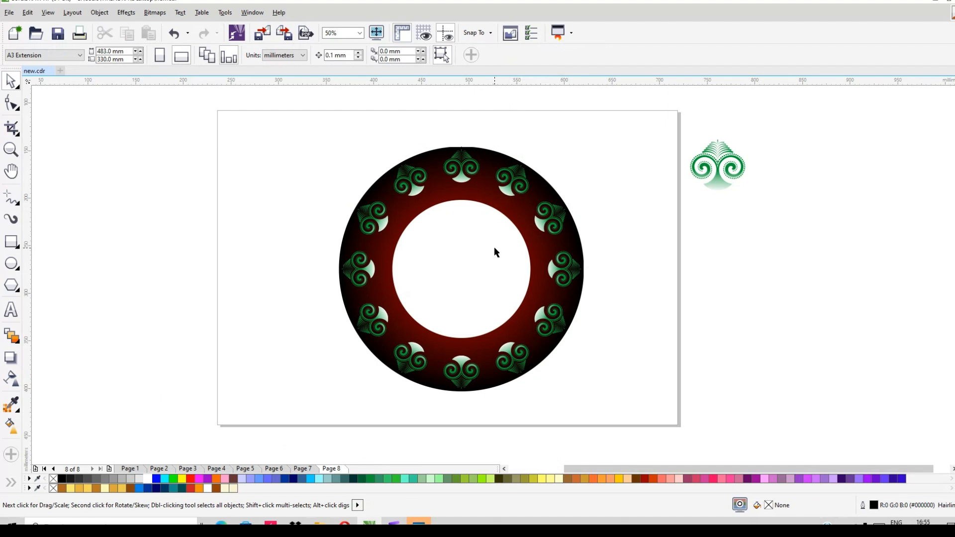
left_click(494, 249)
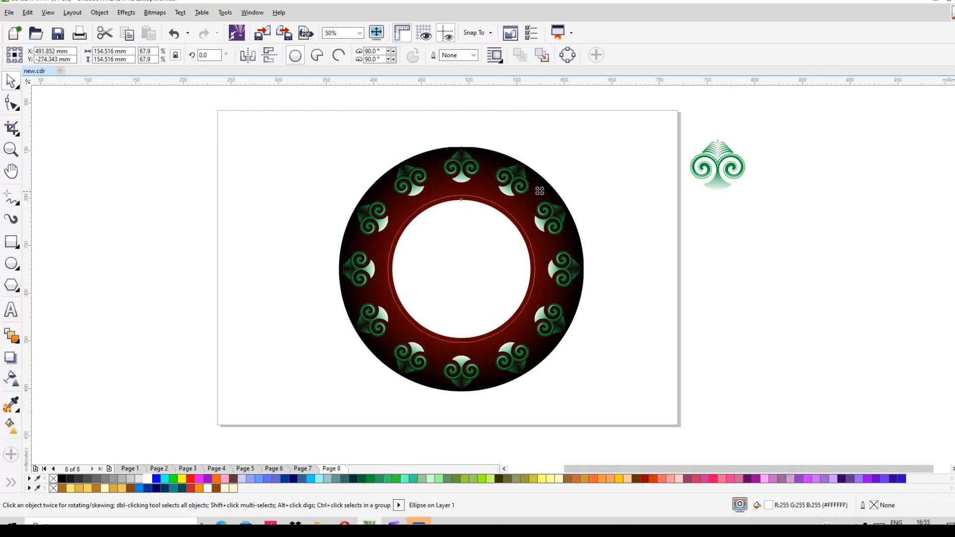
left_click_drag(540, 191, 542, 189)
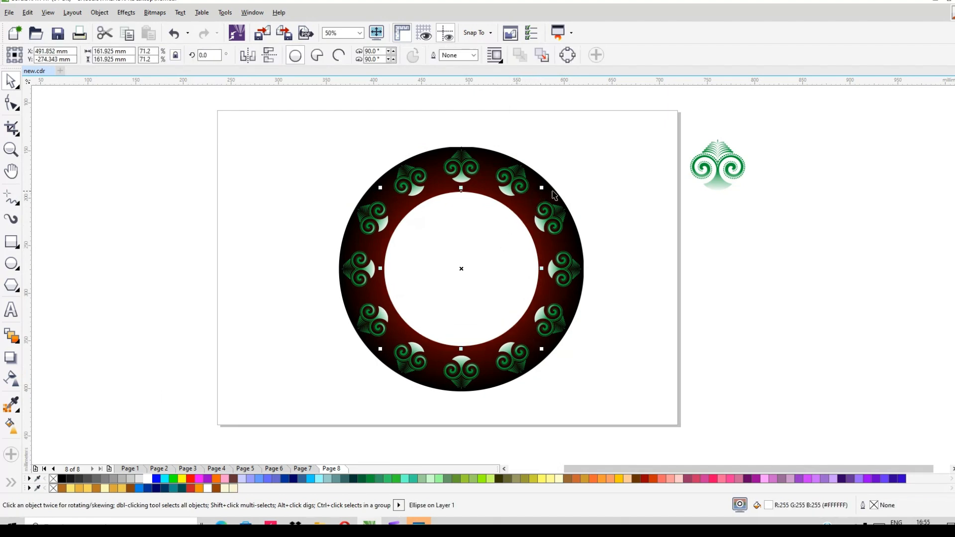
- Reverse the outer circle's fountain fill to put red at the rim, and shift its midpoint outward
left_click(555, 195)
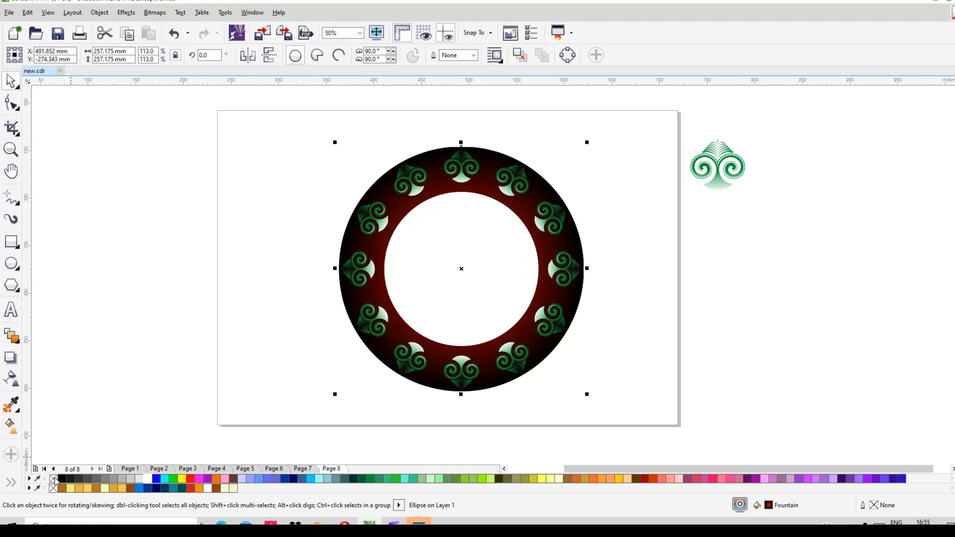
left_click(10, 425)
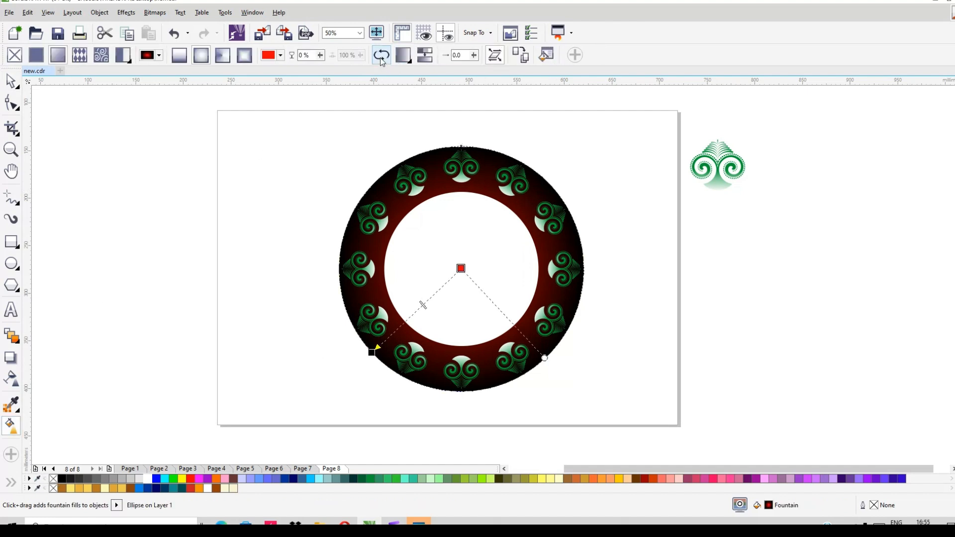
left_click(381, 58)
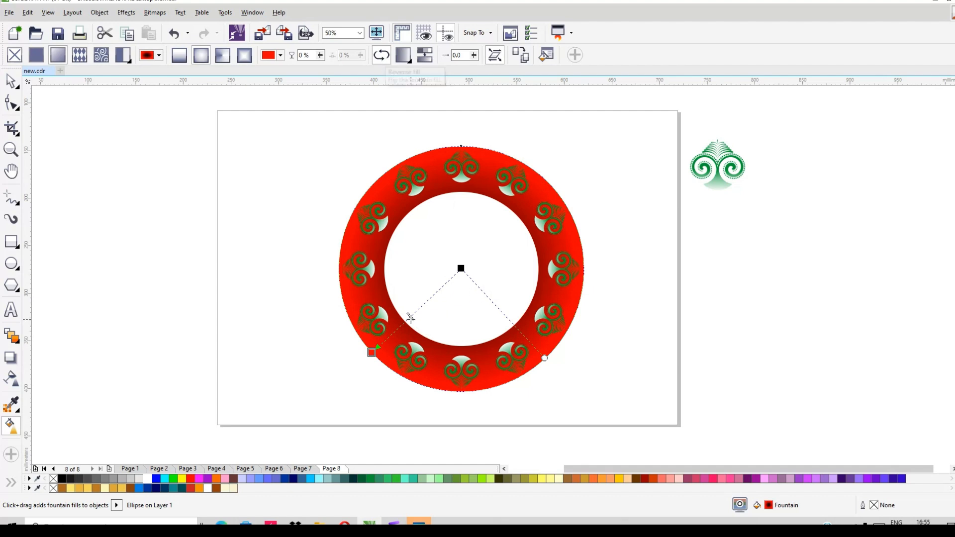
left_click_drag(394, 337, 393, 339)
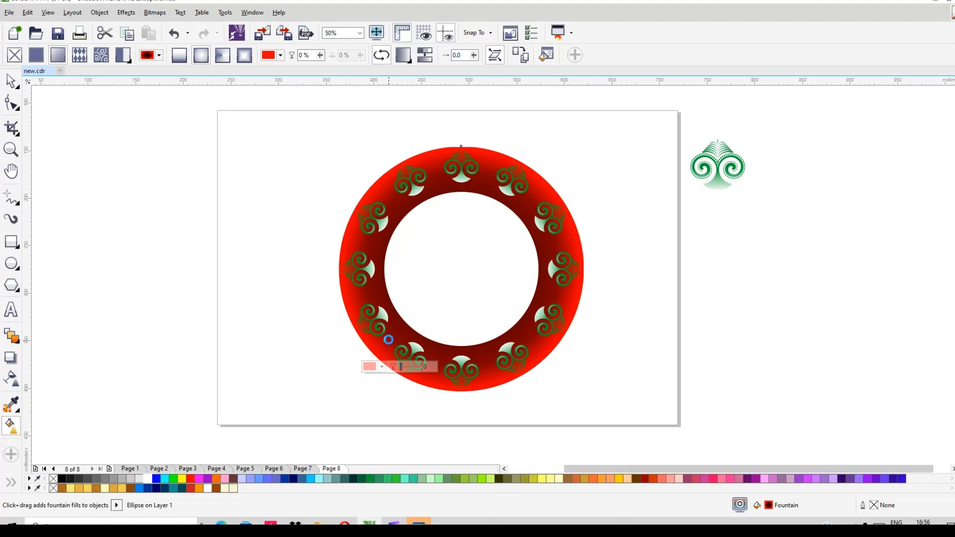
- Enlarge the white inner circle about its centre to about 167 mm in diameter
left_click(14, 83)
key("space")
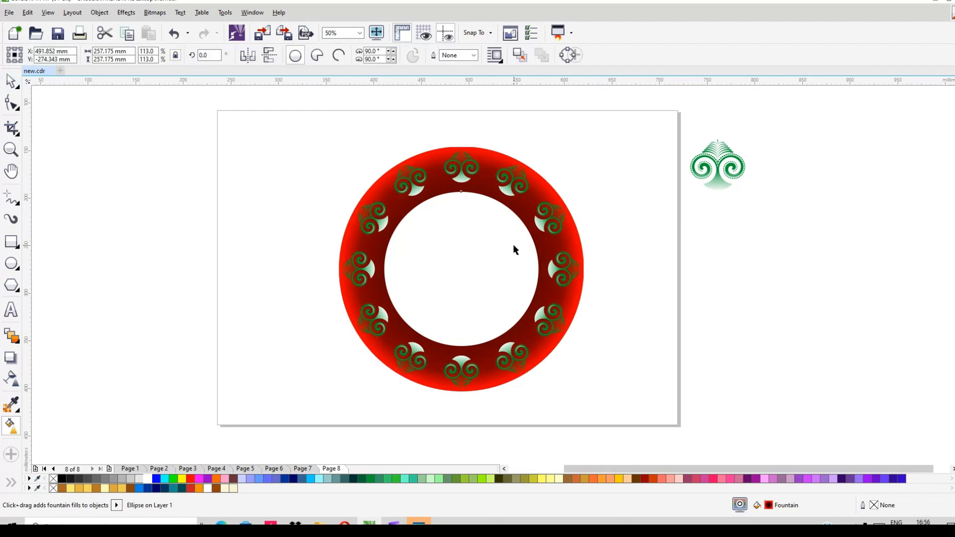
left_click_drag(547, 186, 557, 192)
left_click(610, 177)
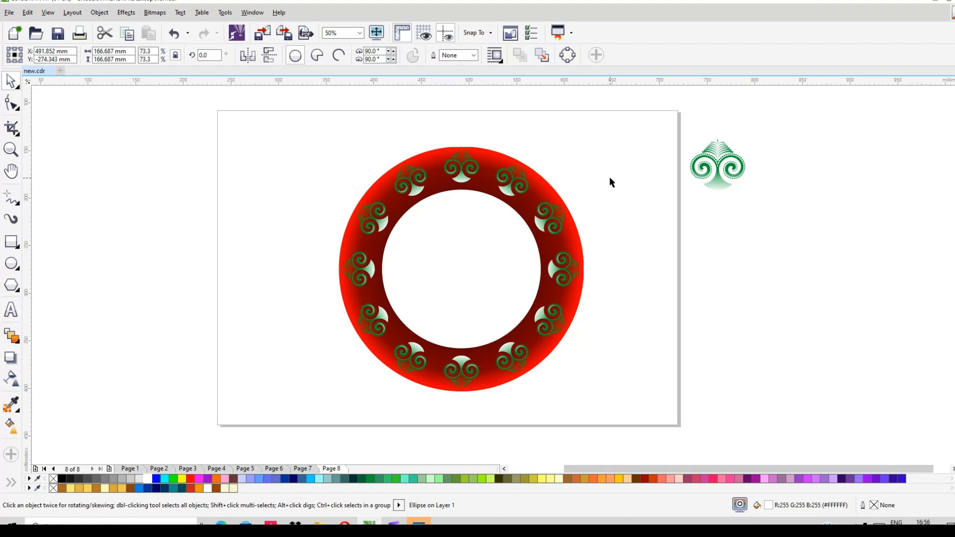
- Select the complete ring design with both circles and all twelve ornaments
left_click_drag(332, 114, 627, 423)
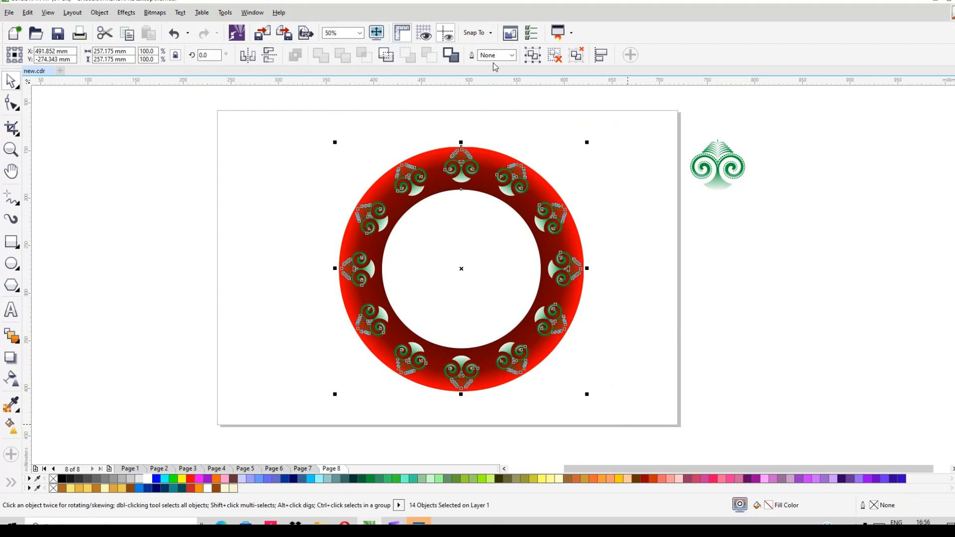
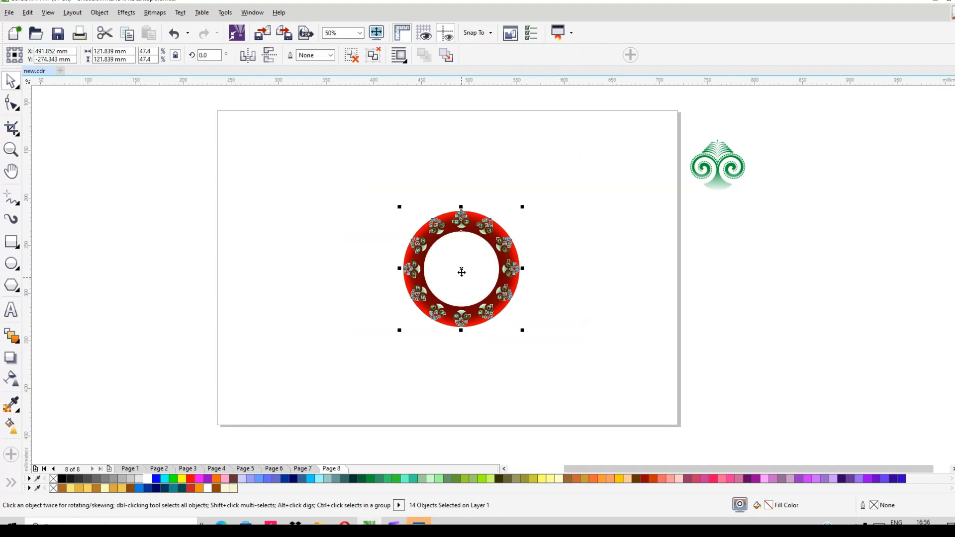
- Move the ring design to the left part of the page and place a copy of the green ornament right of centre
left_click_drag(375, 271, 286, 266)
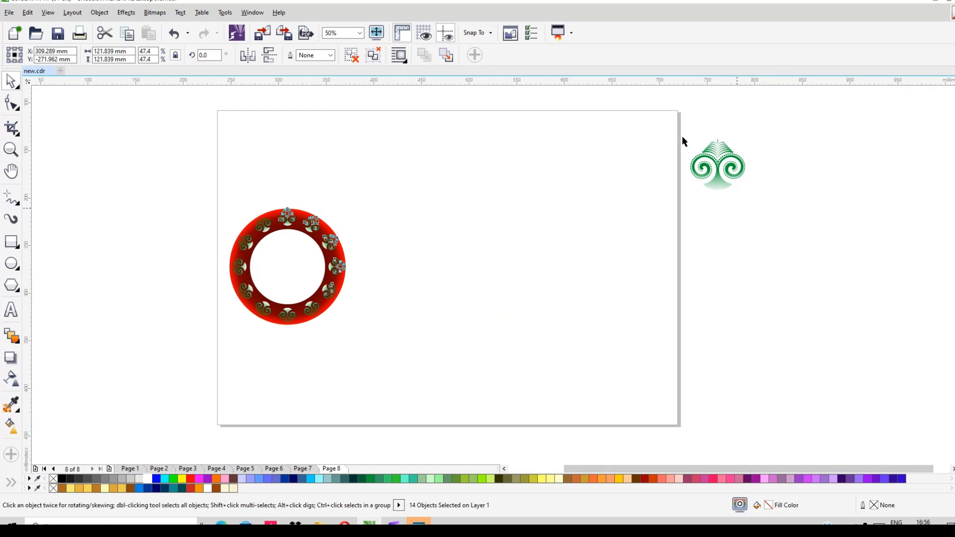
left_click_drag(671, 117, 746, 204)
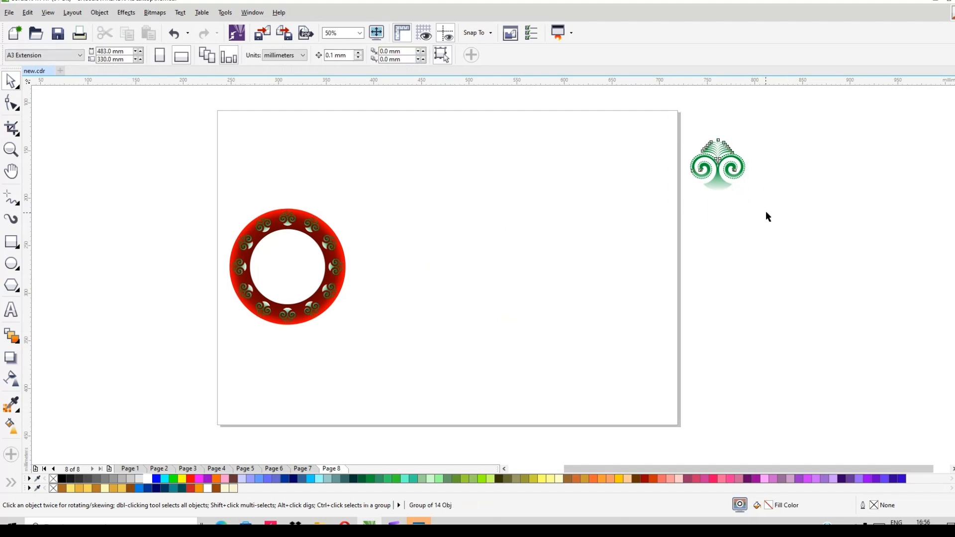
left_click_drag(718, 164, 496, 206)
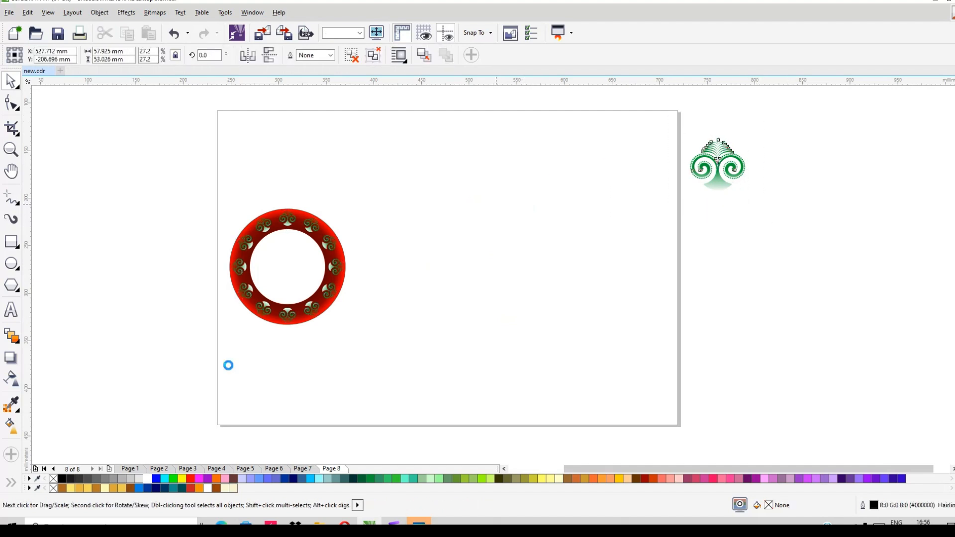
- Fill the copied ornament with solid black and enlarge it about its centre to about 126 mm wide and 115 mm high
left_click(64, 479)
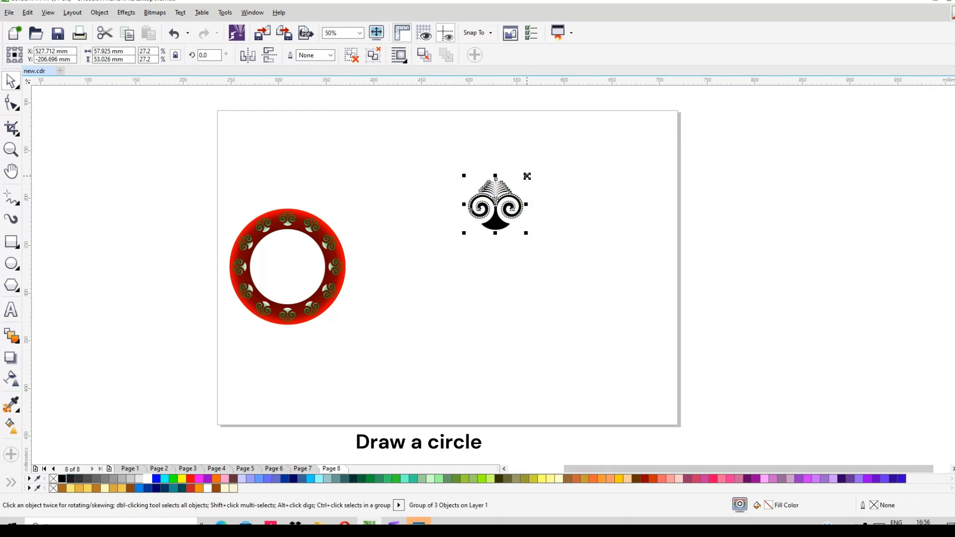
left_click_drag(545, 158, 569, 147)
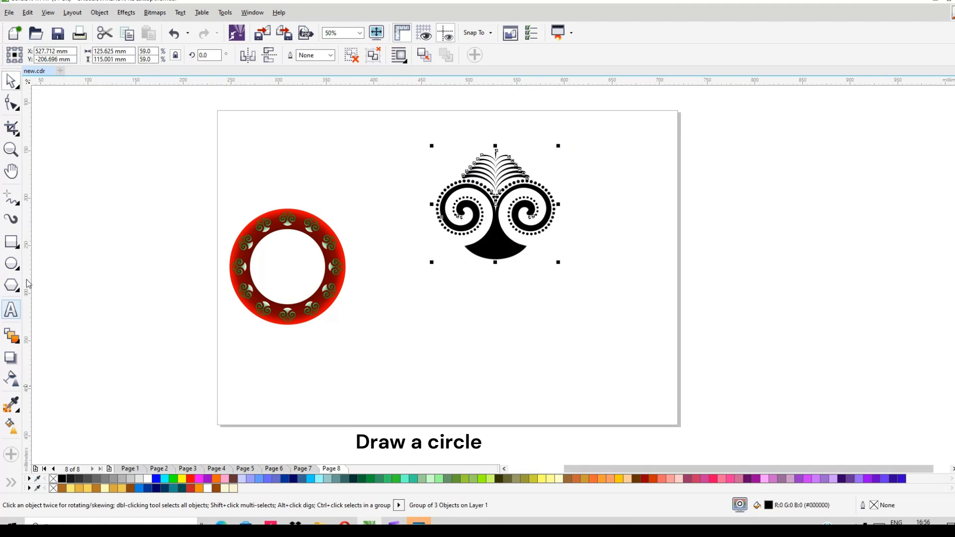
- Draw a circle about 24 mm in diameter below the black ornament and align it horizontally with the ornament's centre
left_click(16, 267)
left_click(488, 318)
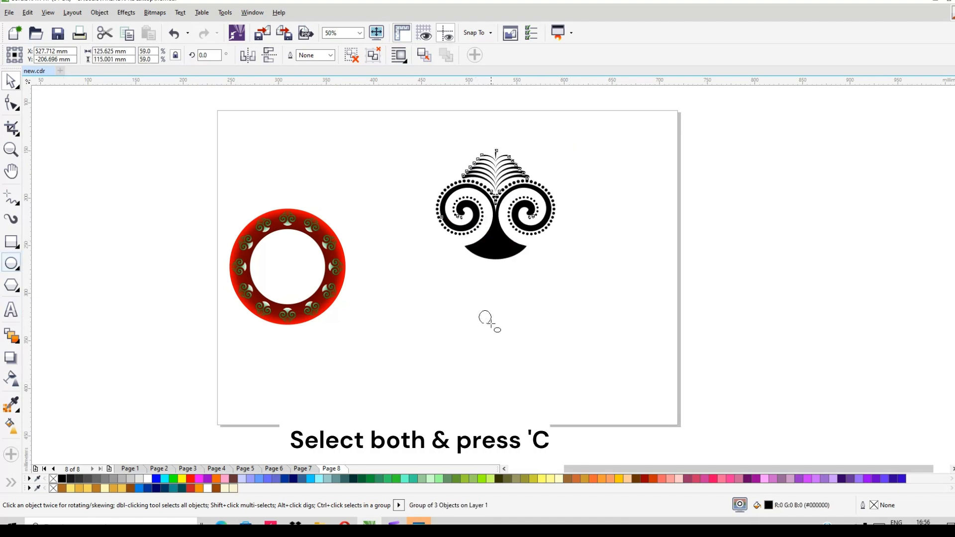
left_click_drag(495, 327, 512, 343)
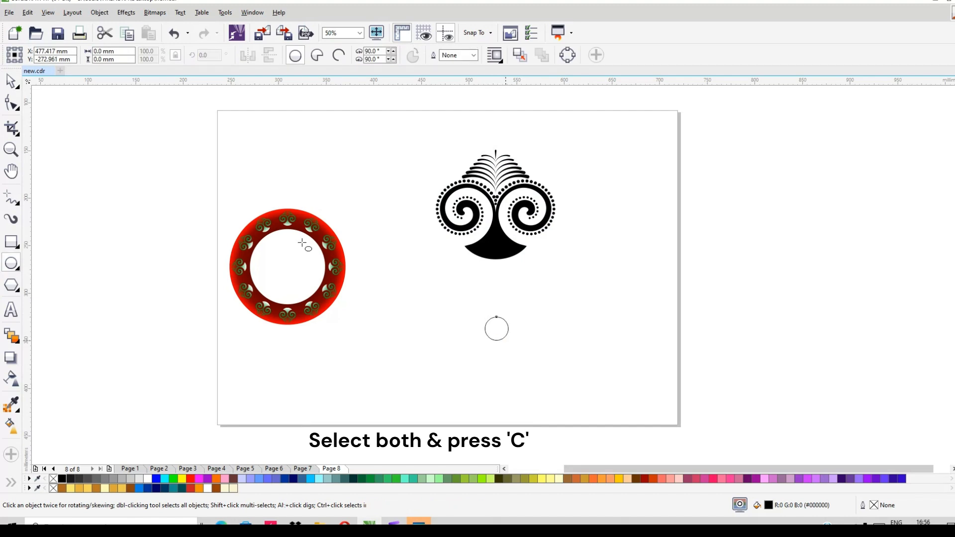
left_click(11, 80)
left_click(498, 209, "shift")
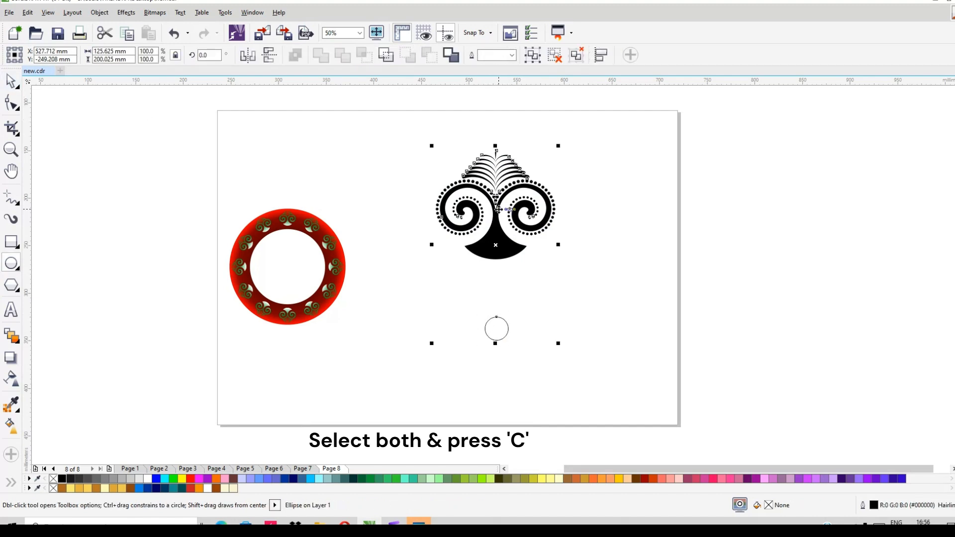
key("c")
left_click(568, 276)
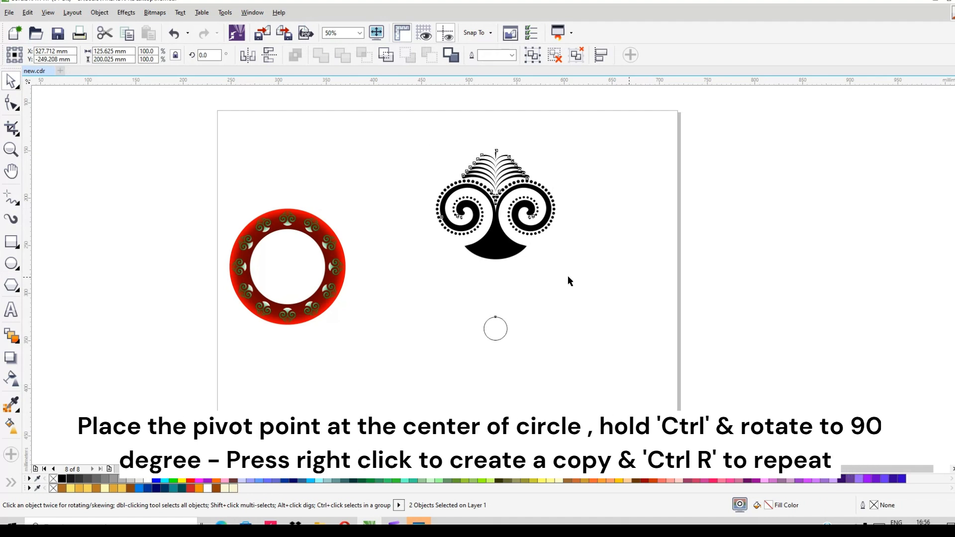
left_click(486, 335)
left_click(500, 241)
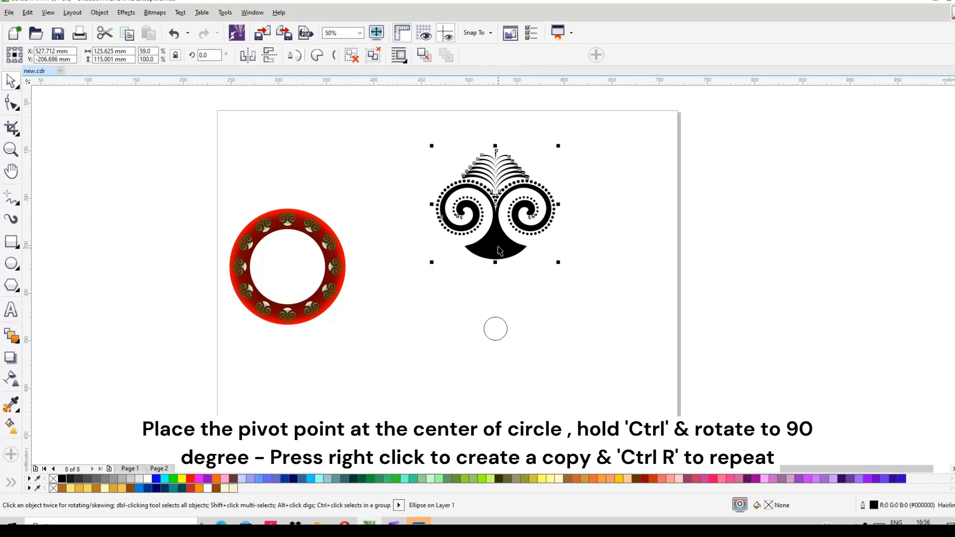
left_click(500, 242)
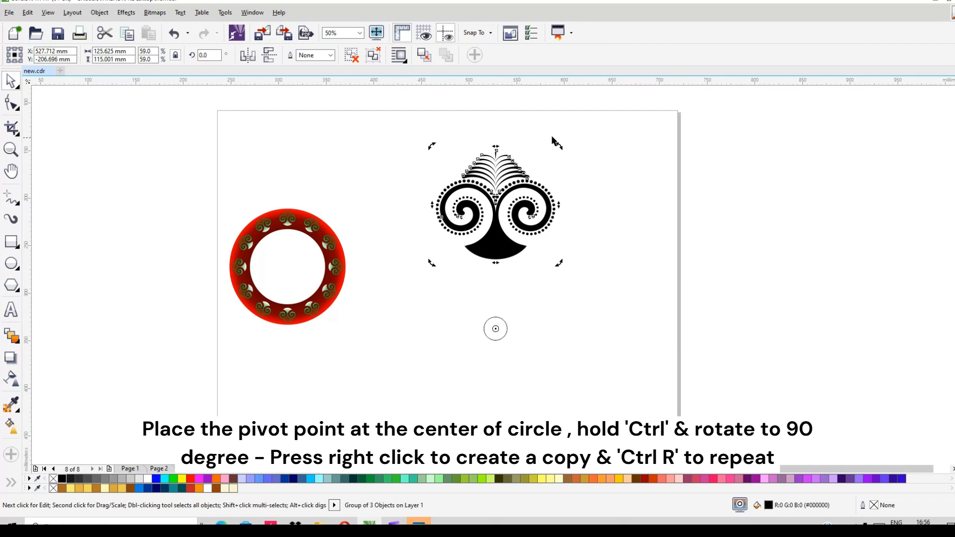
left_click_drag(560, 146, 647, 393)
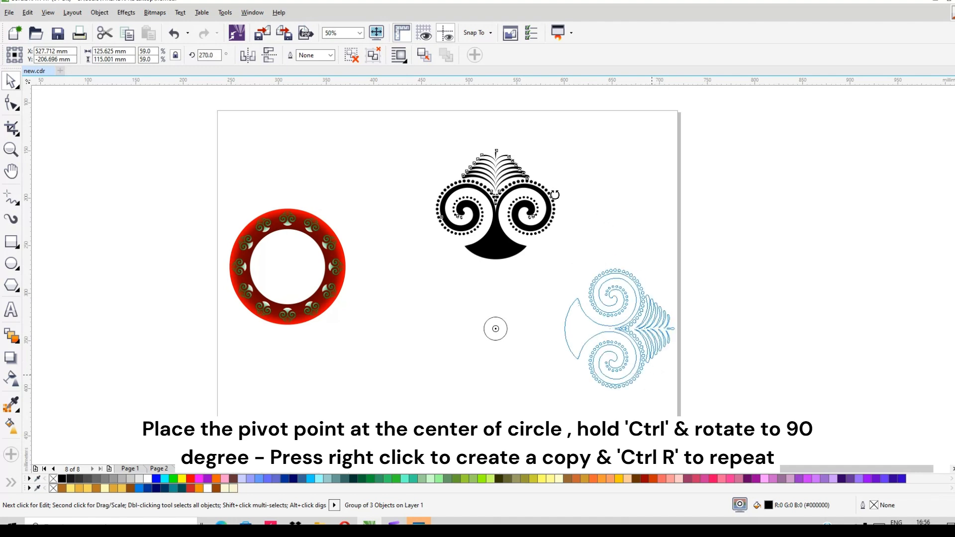
mouse_move(555, 194)
left_mouse_down()
mouse_move(499, 186)
mouse_move(540, 193)
left_mouse_up()
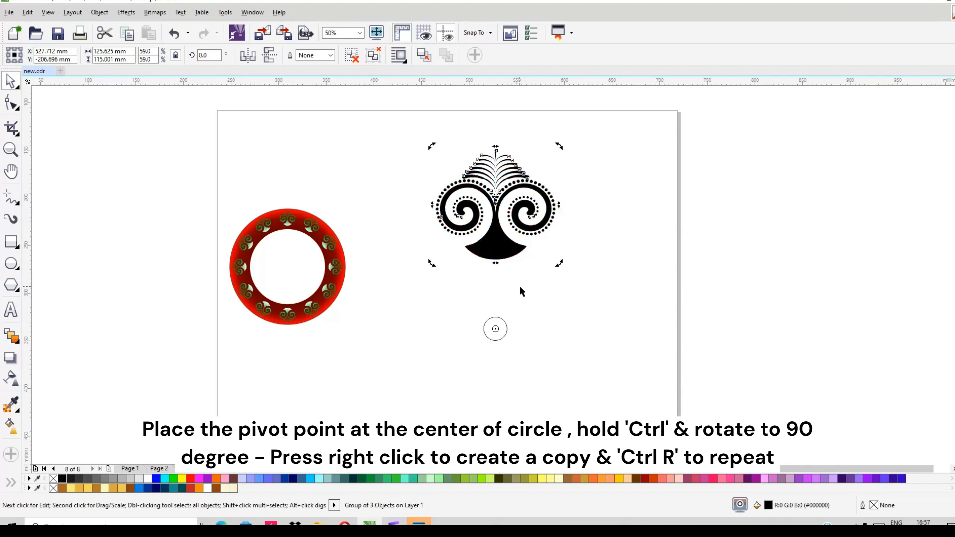
left_click(533, 298)
- Move the small circle up closer to the black ornament and make three copies of the ornament around the circle's centre at 90° intervals
left_click(495, 328)
left_click_drag(495, 328, 496, 307)
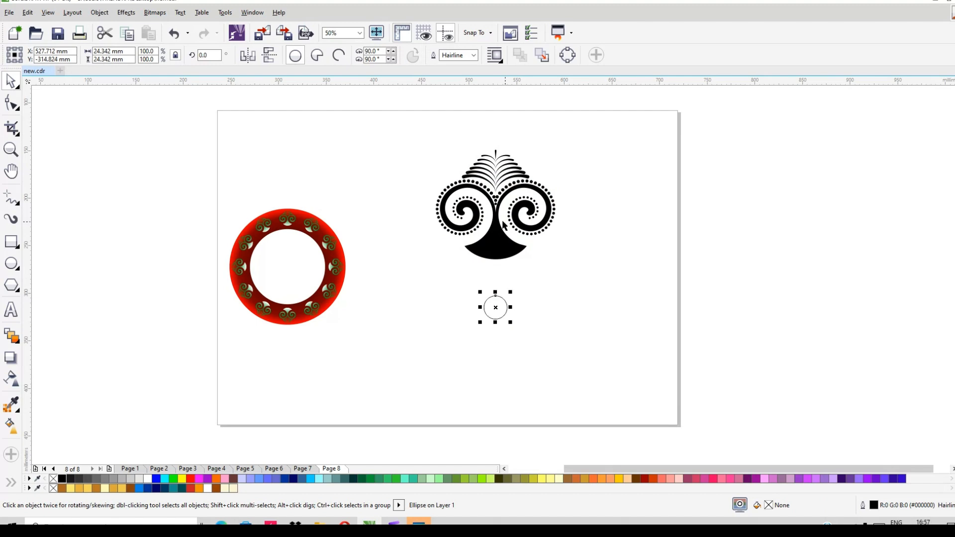
left_click(495, 226)
left_click(495, 227)
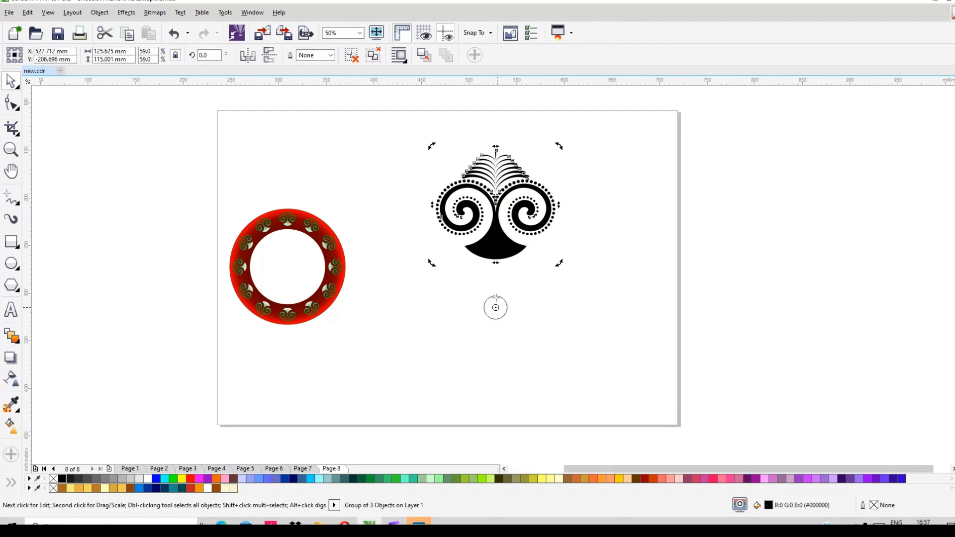
mouse_move(559, 147)
left_mouse_down()
mouse_move(621, 238)
mouse_move(597, 348)
left_mouse_up()
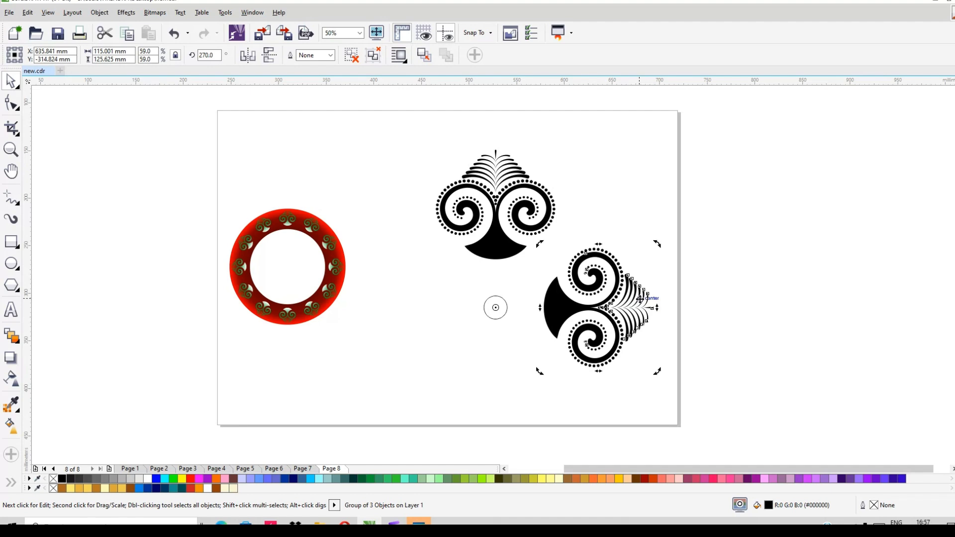
key("ctrl+r")
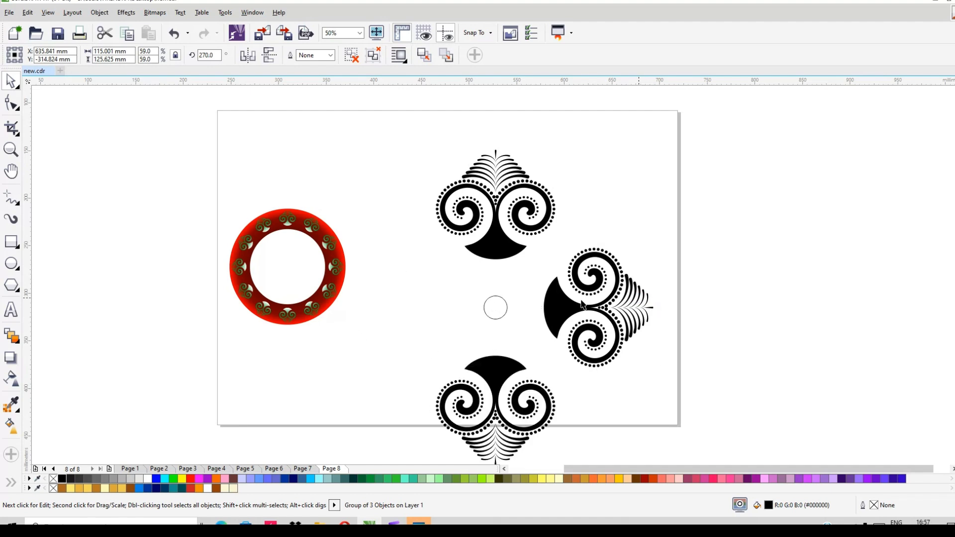
key("ctrl+r")
- Delete the small circle at the centre of the four black ornaments
left_click(496, 308)
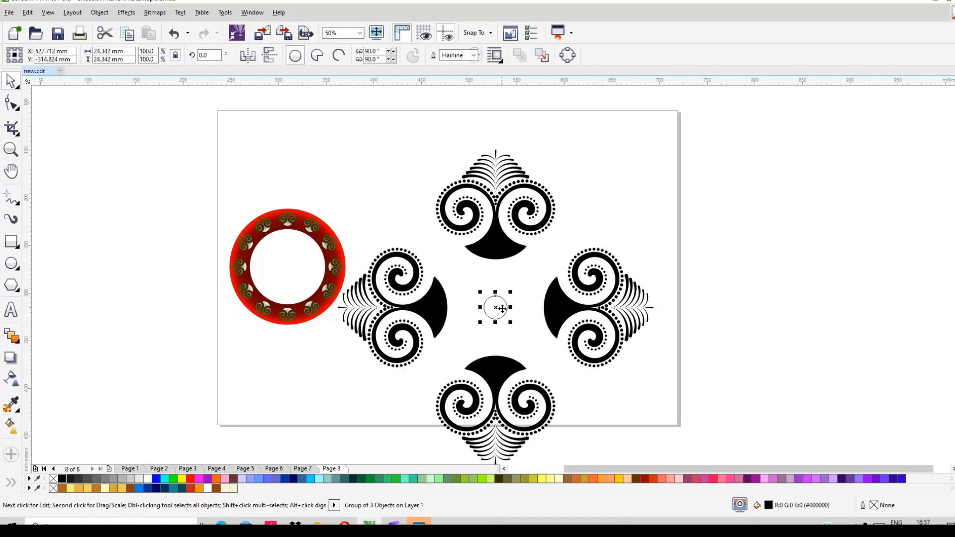
key("Delete")
- Shrink the four black ornaments together to about 170 mm across as one group and place it level with the ring design
left_click(434, 322)
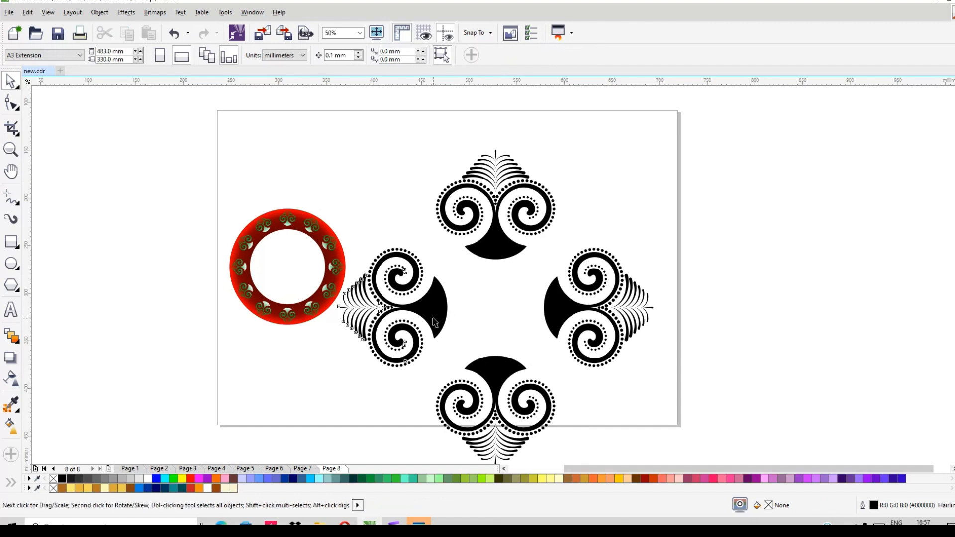
left_click(512, 252, "shift")
left_click(558, 316, "shift")
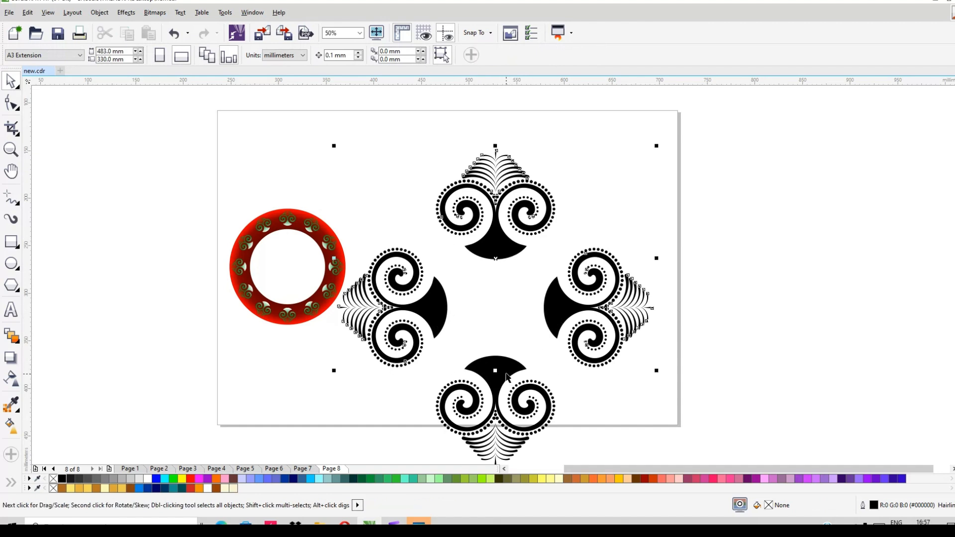
left_click(506, 377, "shift")
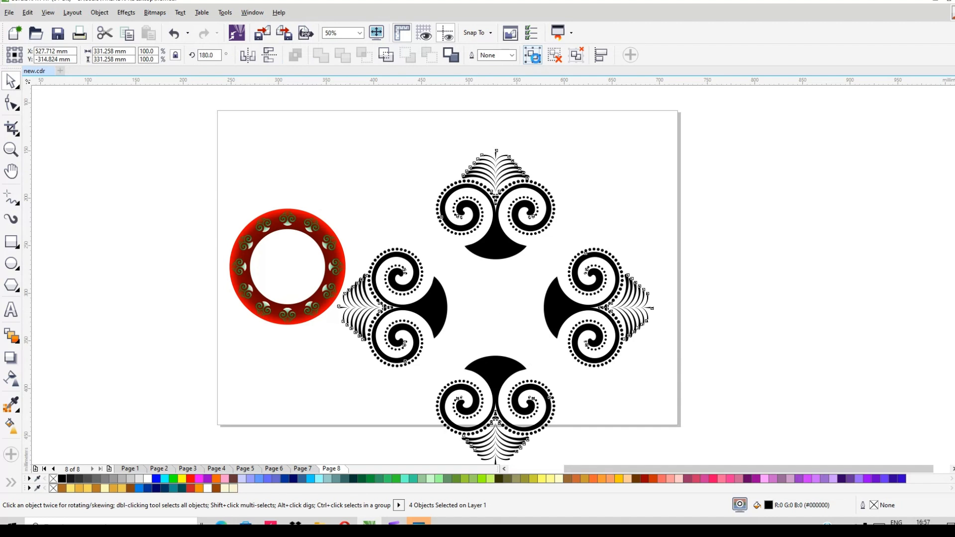
left_click_drag(658, 145, 590, 222)
key("ctrl+g")
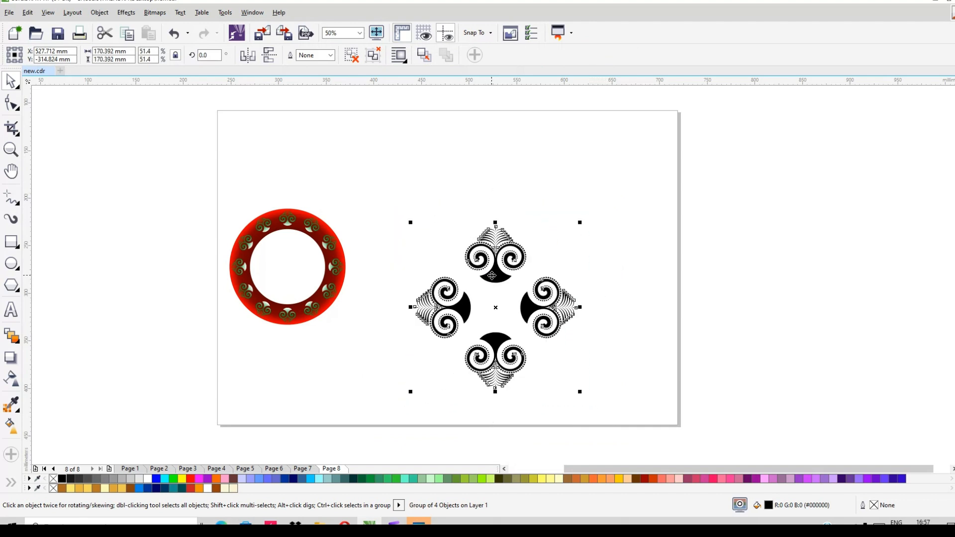
left_click_drag(491, 275, 514, 230)
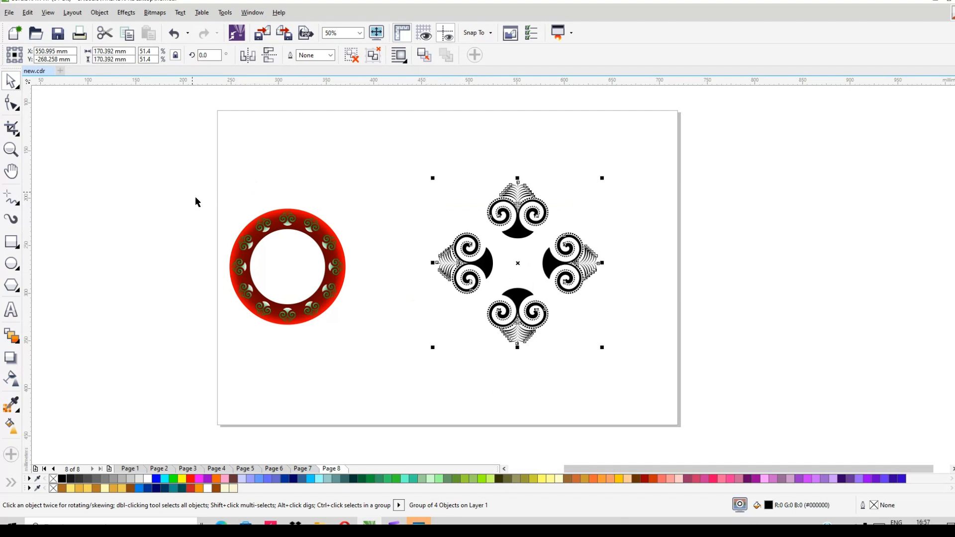
- Enlarge the ring design about its centre to about 182 mm in diameter and move it right, beside the black ornament group
left_click_drag(193, 193, 402, 352)
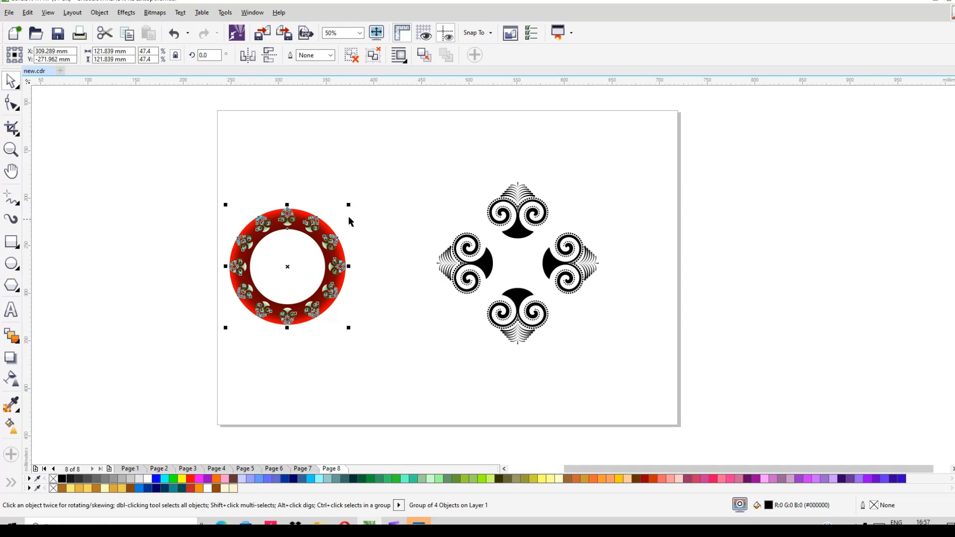
left_click_drag(350, 205, 379, 174)
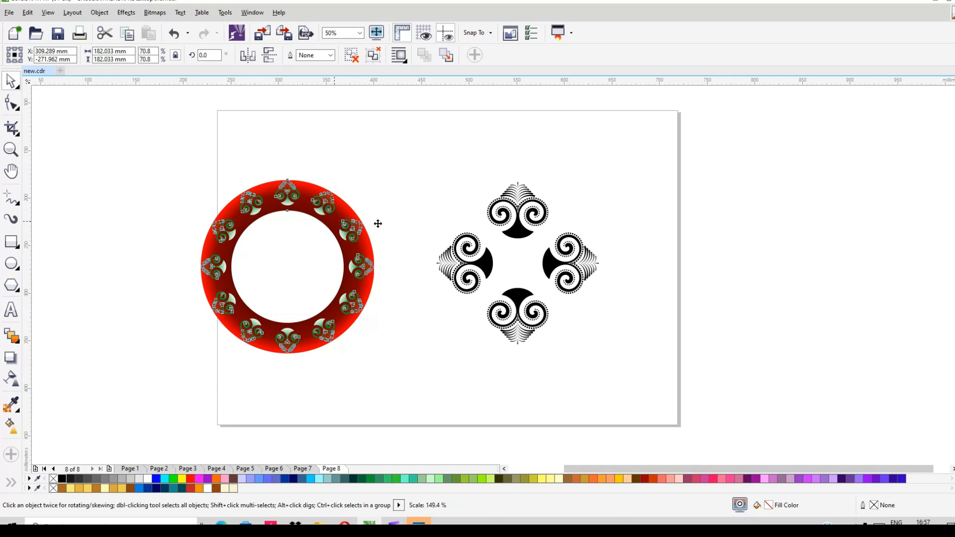
left_click_drag(378, 224, 387, 224)
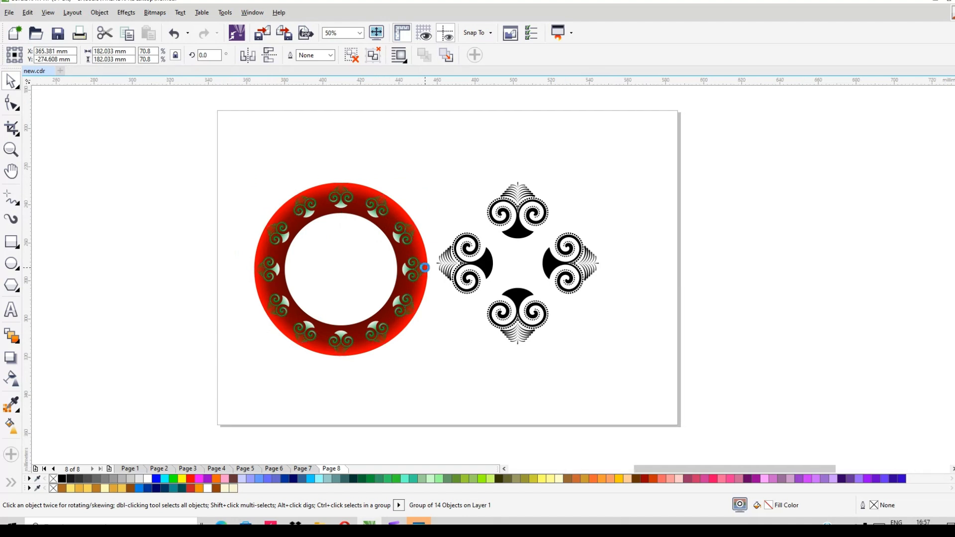
scroll(425, 271, "up", 2)
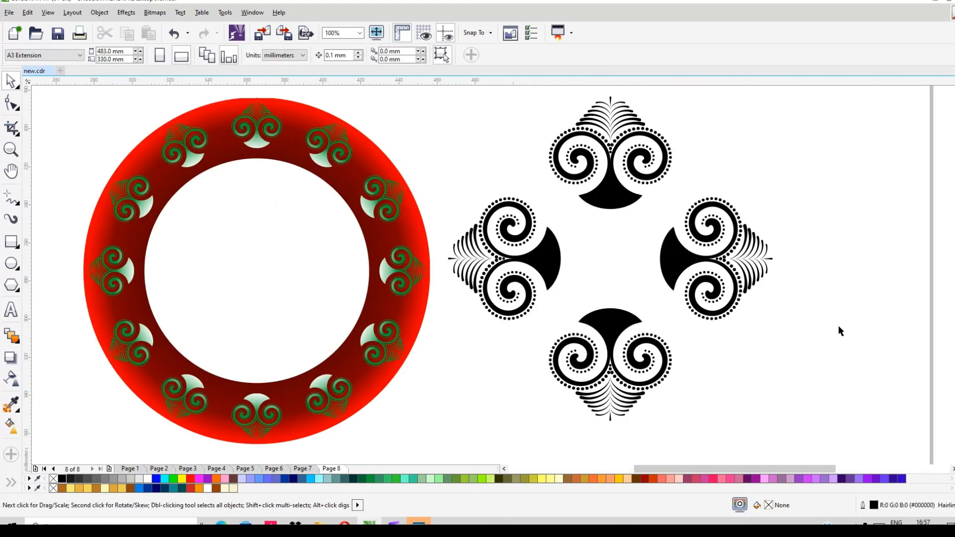